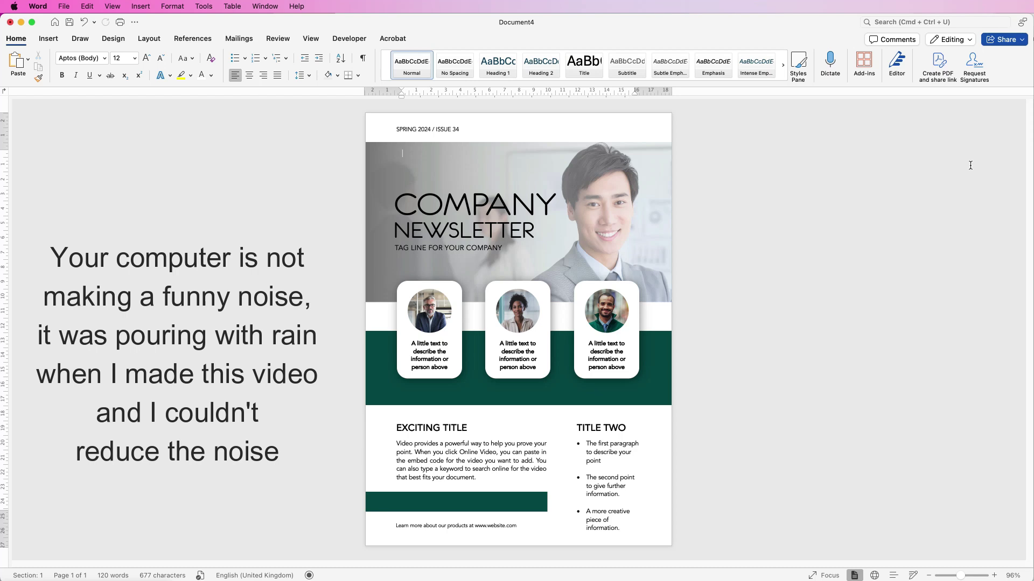
Draw a vertical guide line about 28.27 cm tall in the page header, running down the left margin of the blank document
key(super+z)
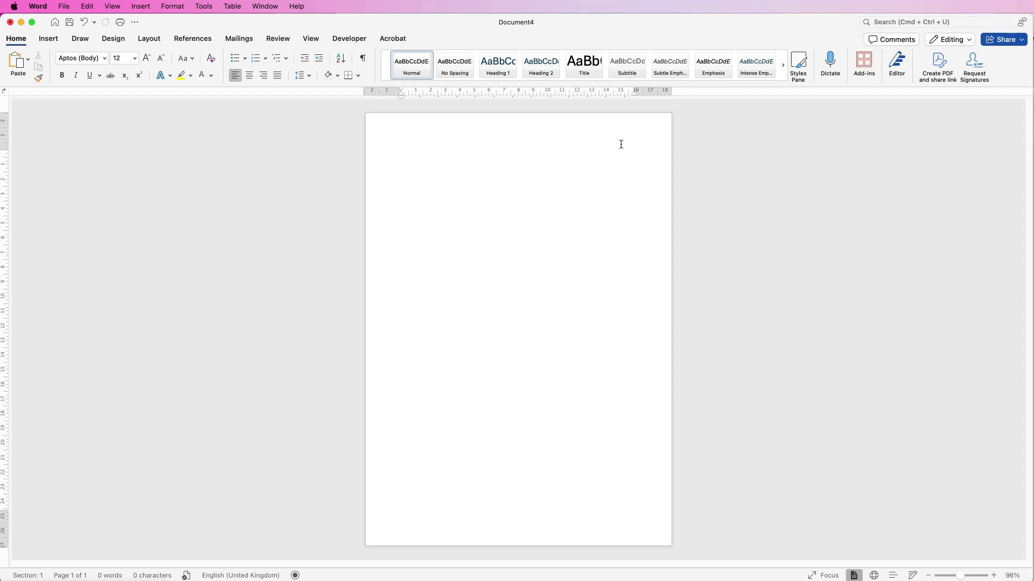
double_click(418, 125)
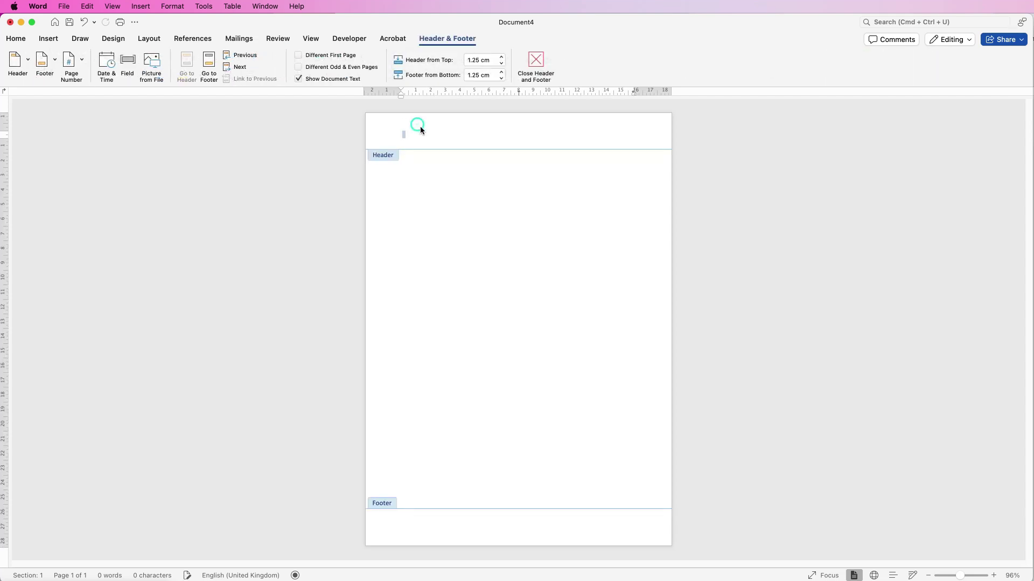
click(54, 37)
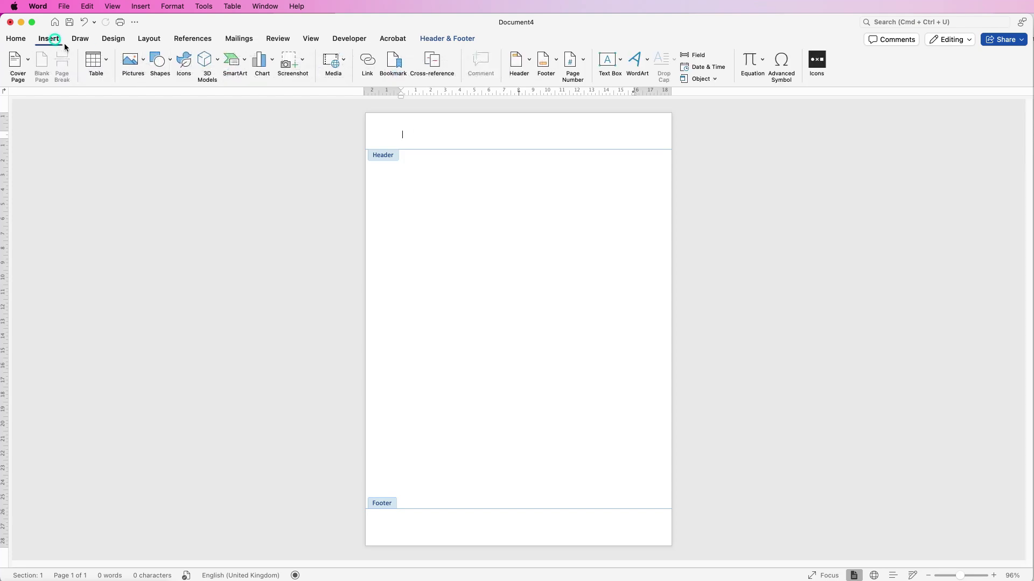
click(172, 64)
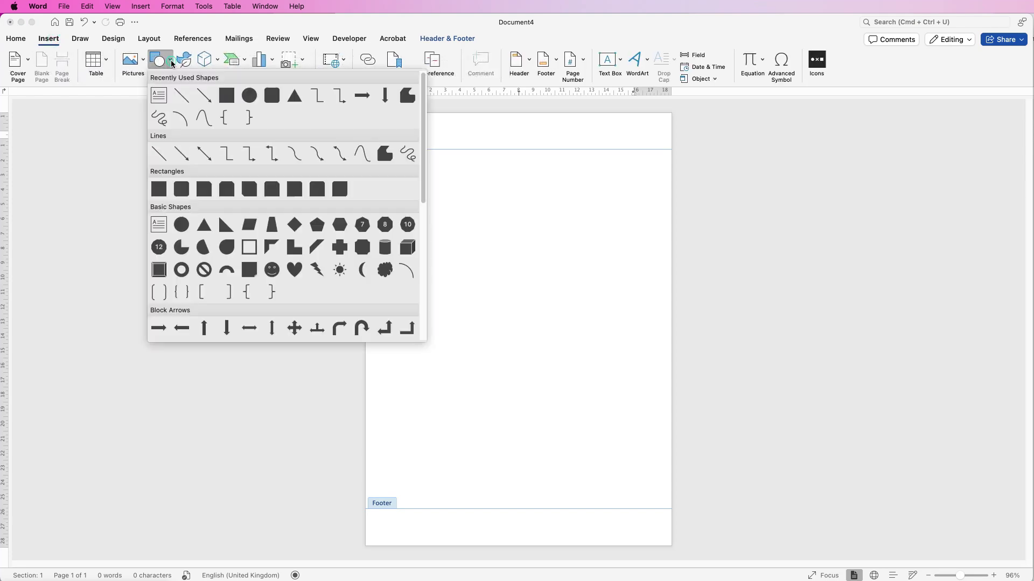
click(179, 97)
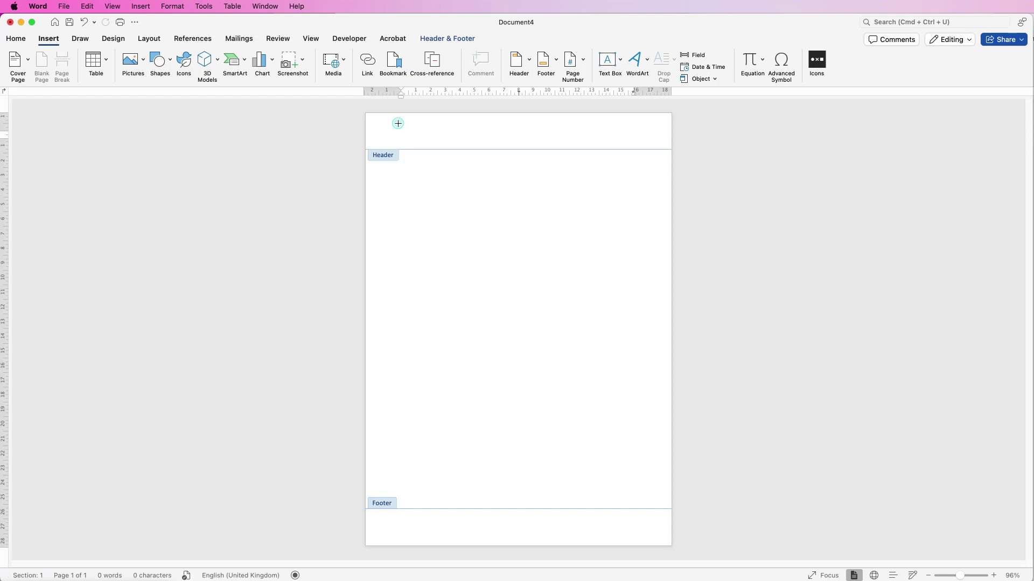
drag(397, 123, 399, 536)
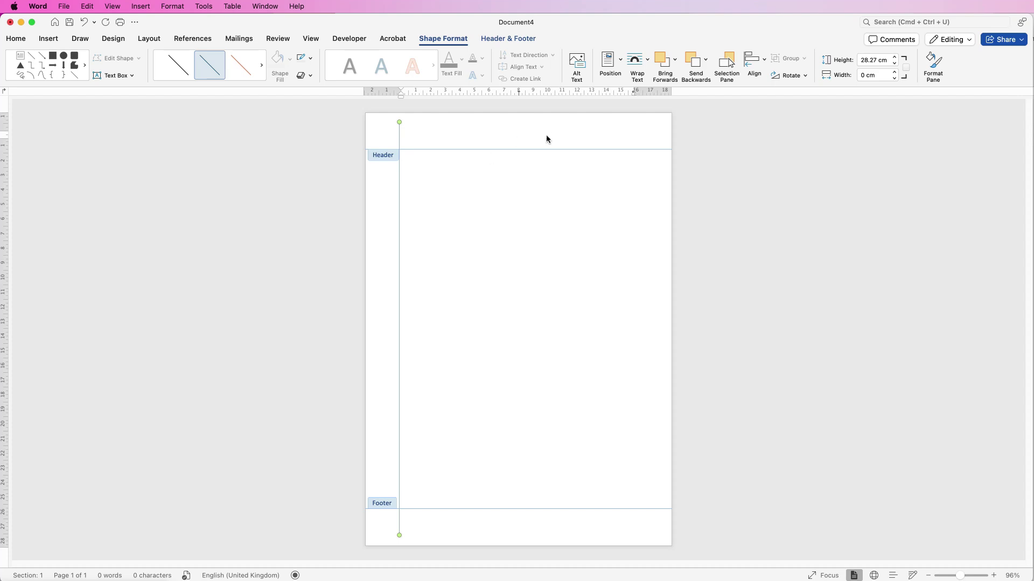
click(562, 129)
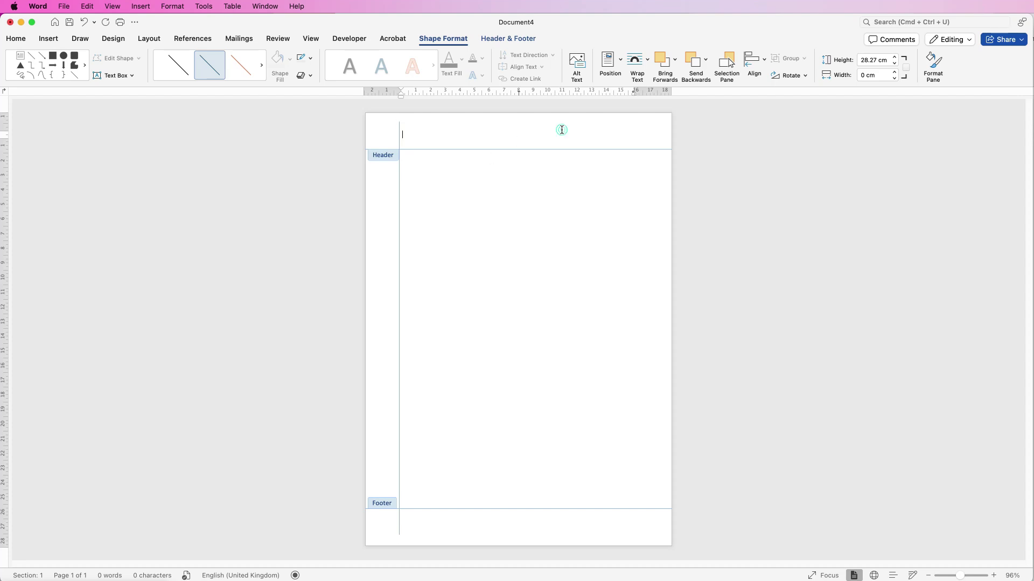
Duplicate the vertical line, place the copy at the right margin, and shift the original slightly outward along the left margin
click(404, 140)
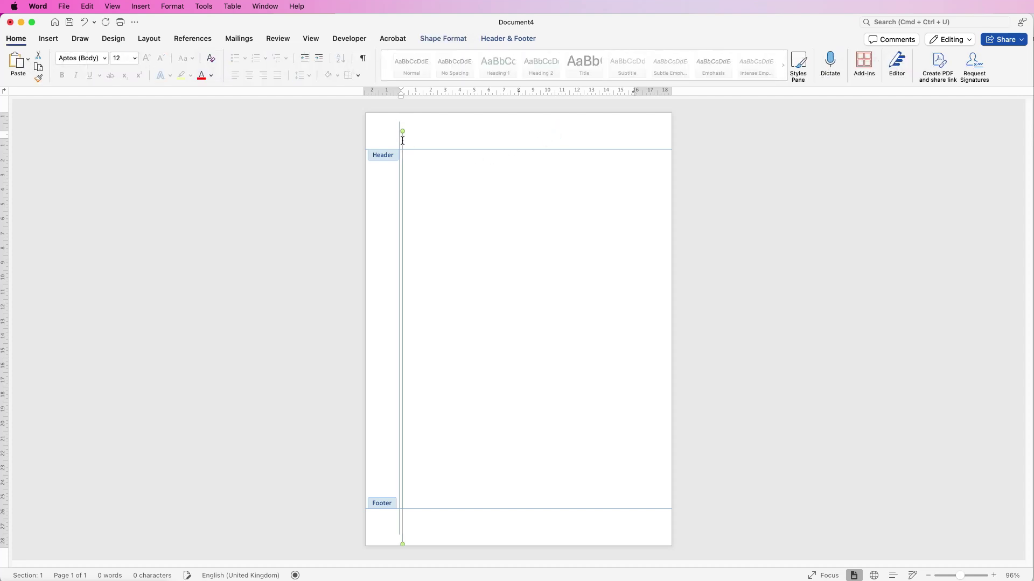
drag(401, 142, 641, 138)
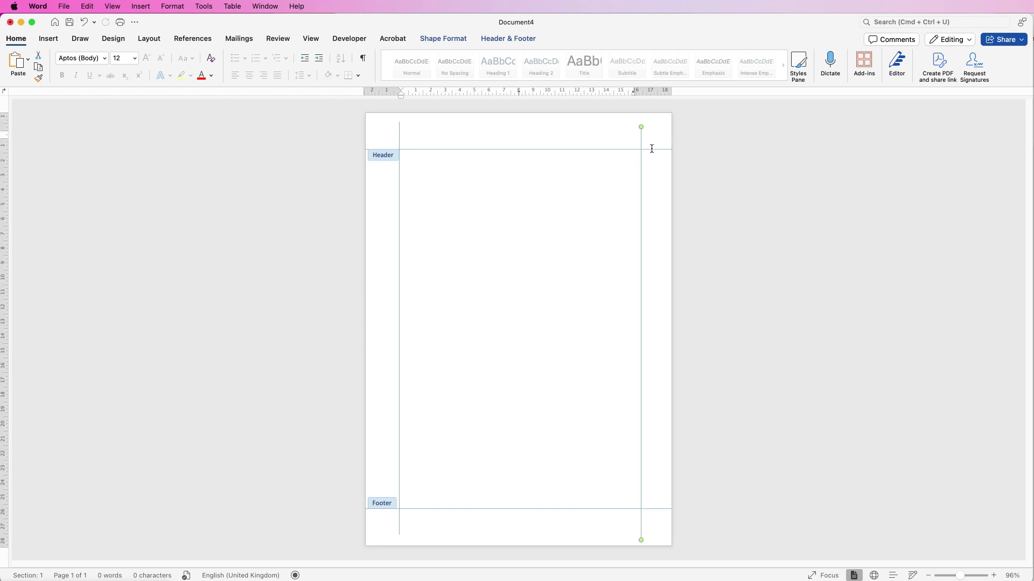
click(399, 134)
click(399, 135)
drag(399, 137, 395, 141)
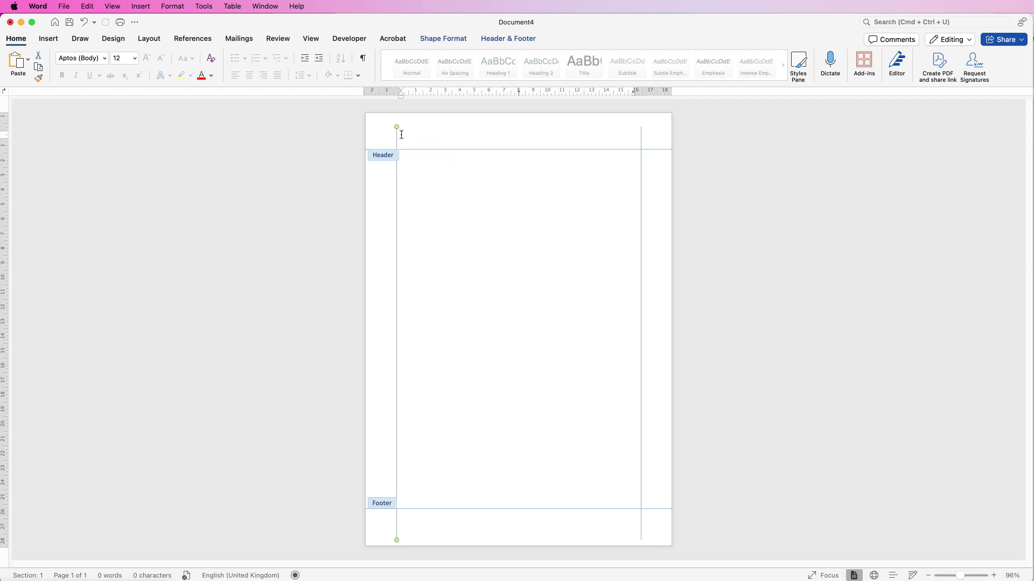
Group the two vertical lines, align the group to the horizontal centre, and return to the document body
shift+click(641, 136)
click(456, 39)
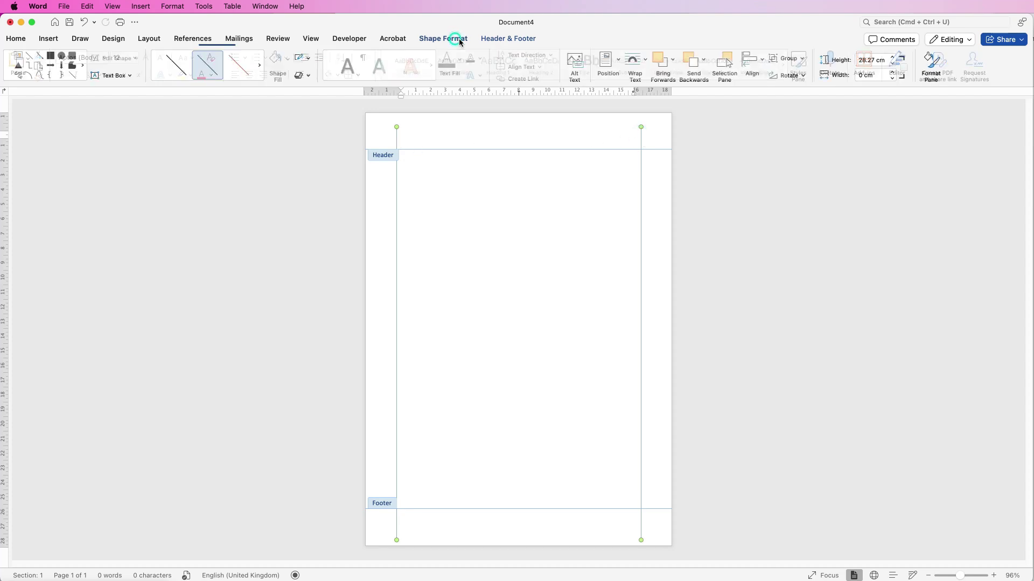
click(805, 59)
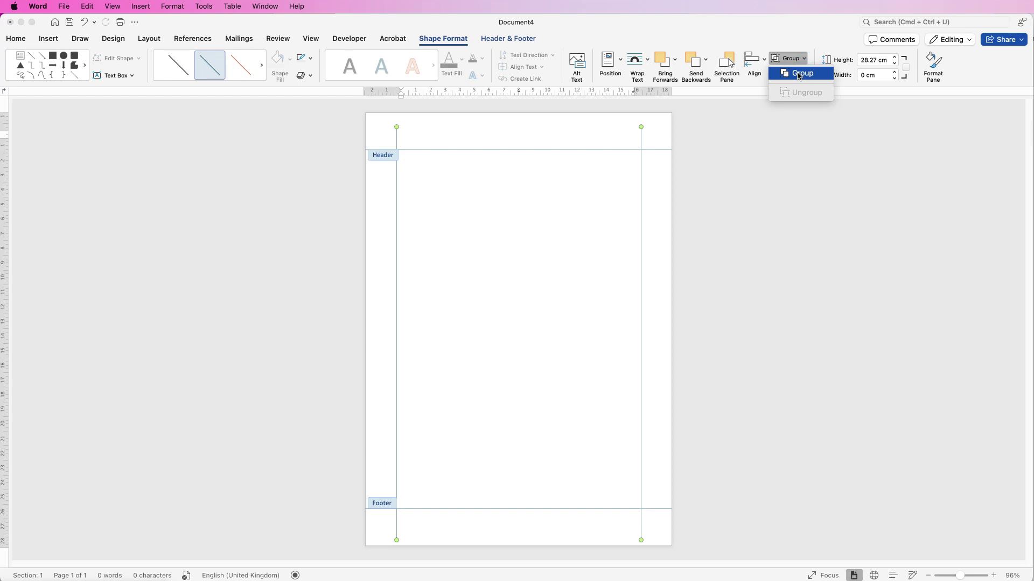
click(799, 75)
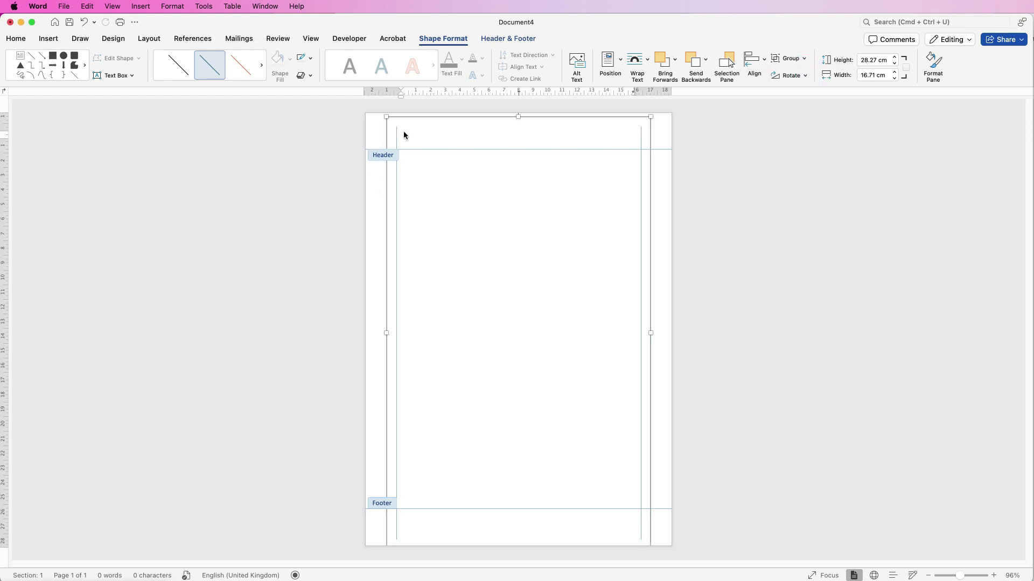
click(764, 63)
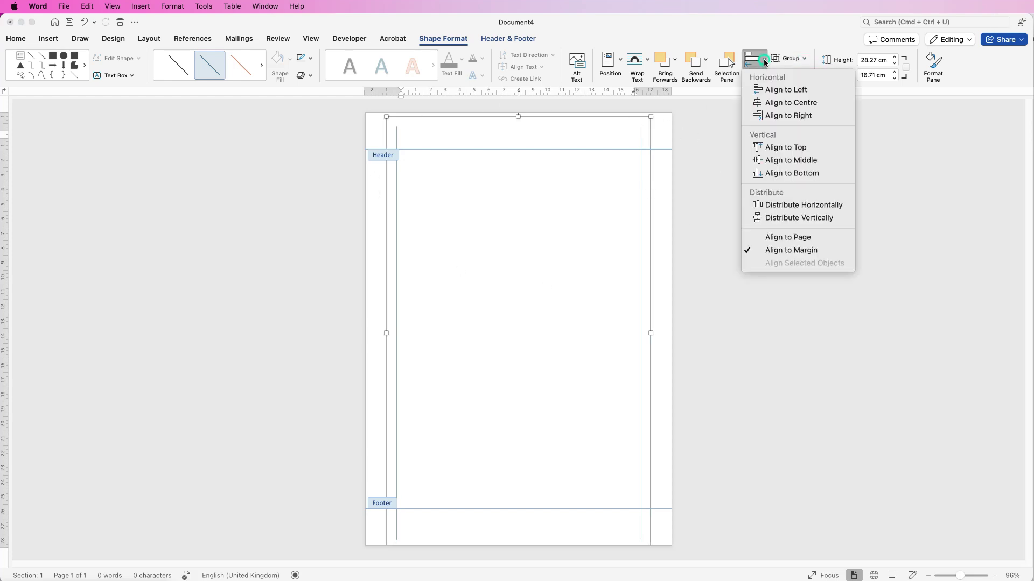
click(772, 103)
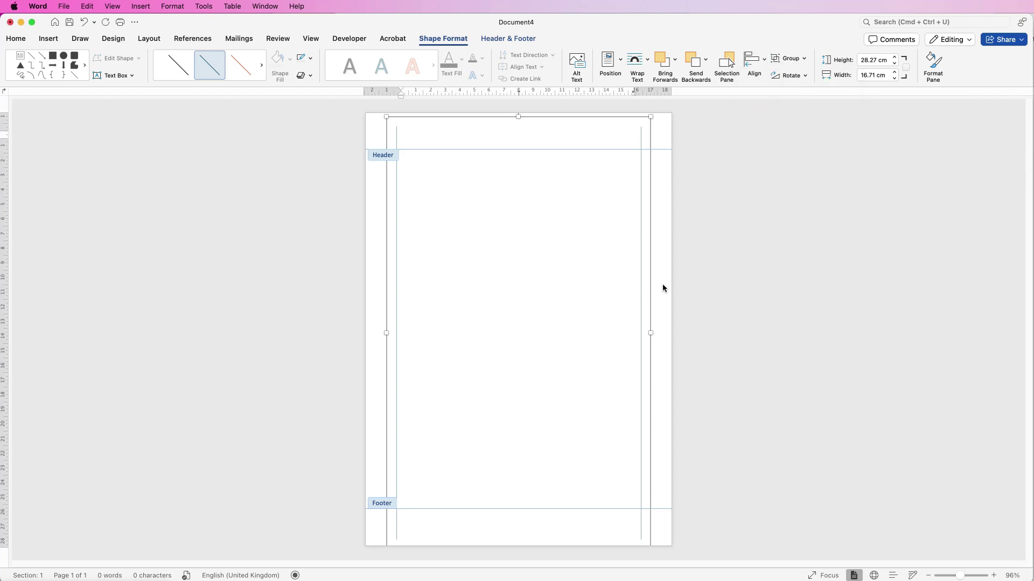
click(664, 138)
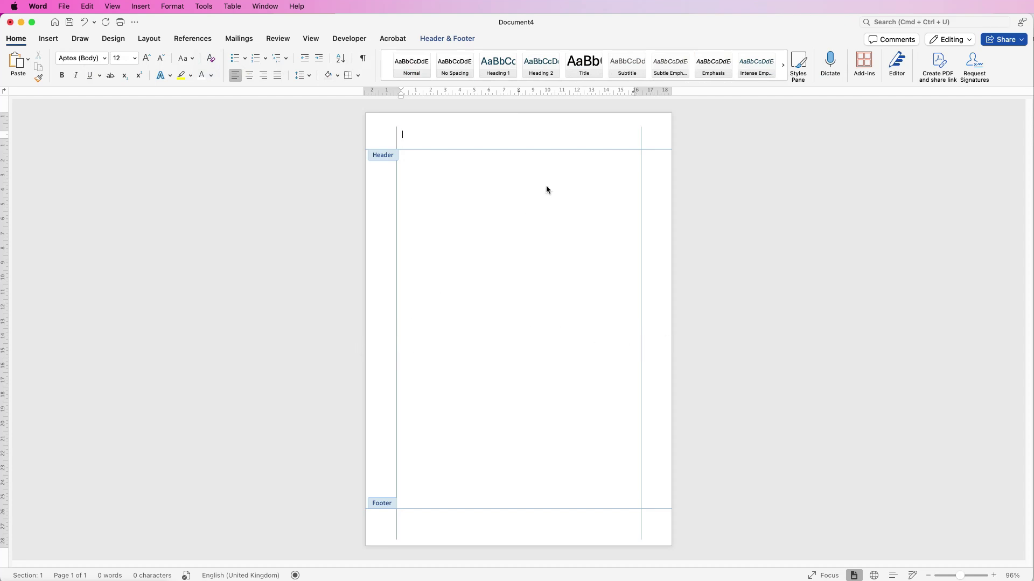
double_click(515, 302)
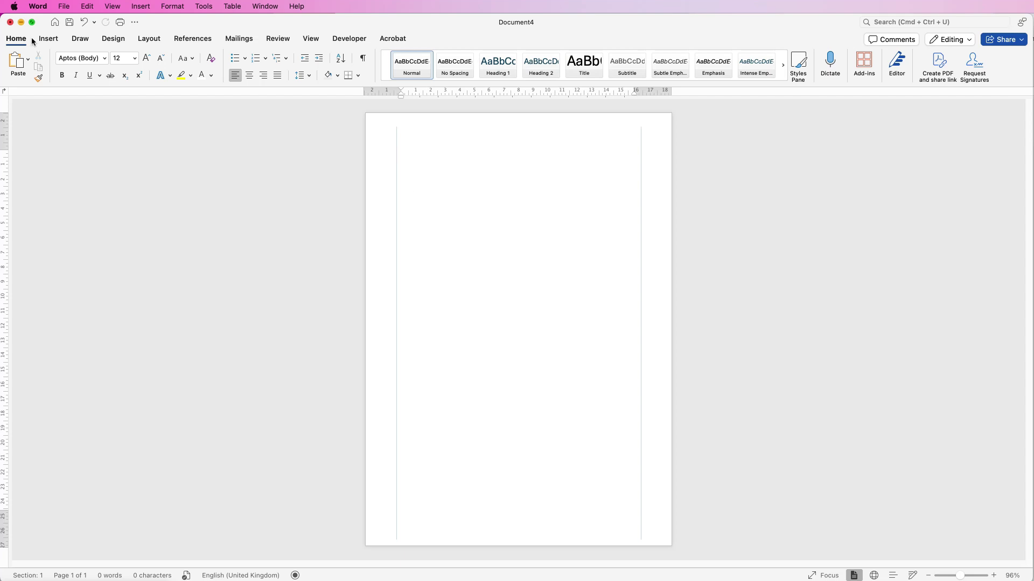
Add a text box about 11.63 cm wide and 3.81 cm high near the page top, containing the text COMPANY
click(49, 39)
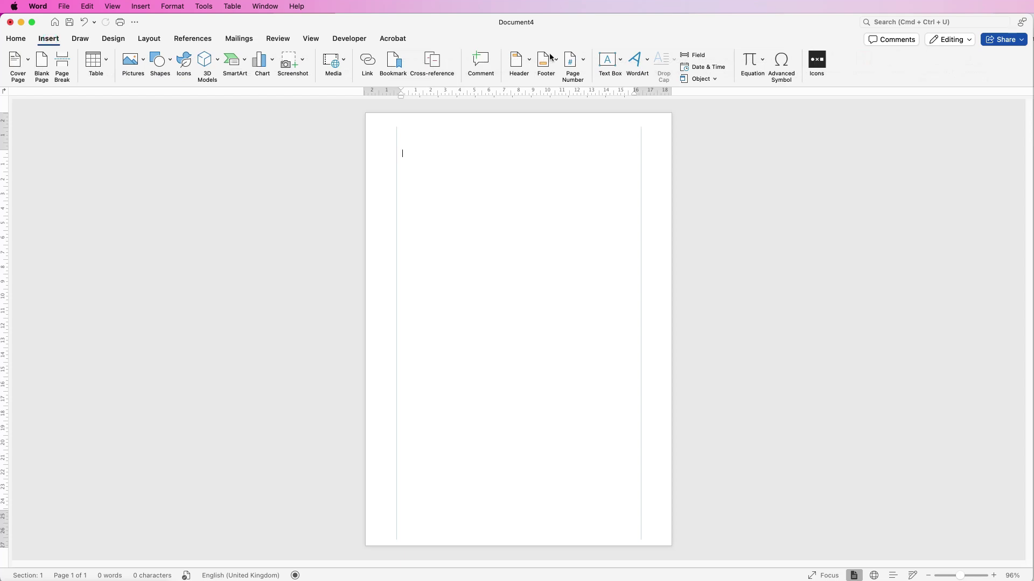
click(622, 62)
click(644, 77)
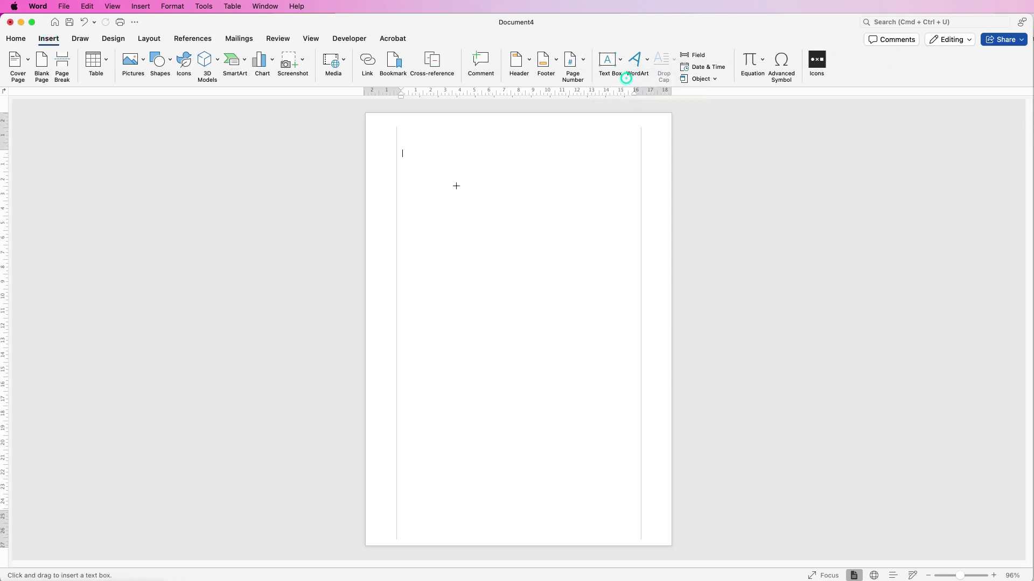
mouse_move(404, 174)
mouse_down()
mouse_move(418, 202)
mouse_move(576, 228)
mouse_up()
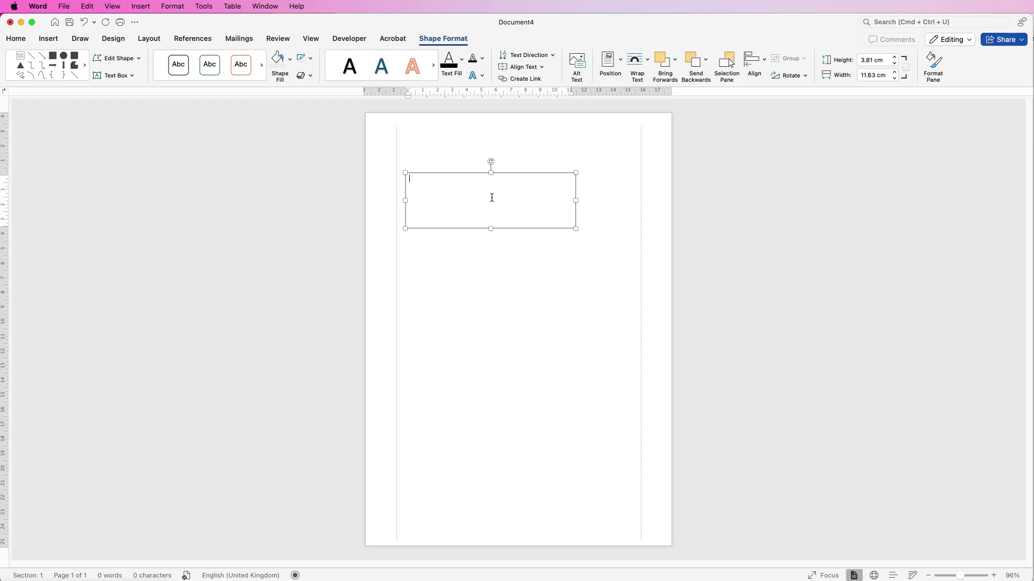
text(co)
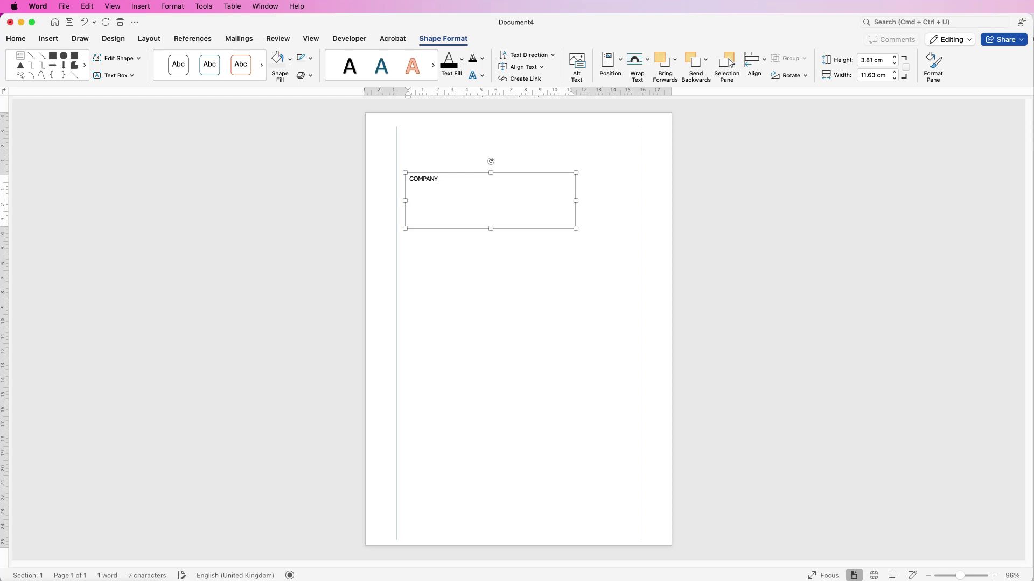
Format the COMPANY text in bold Brazilia at 20 pt
drag(440, 178, 377, 174)
click(16, 38)
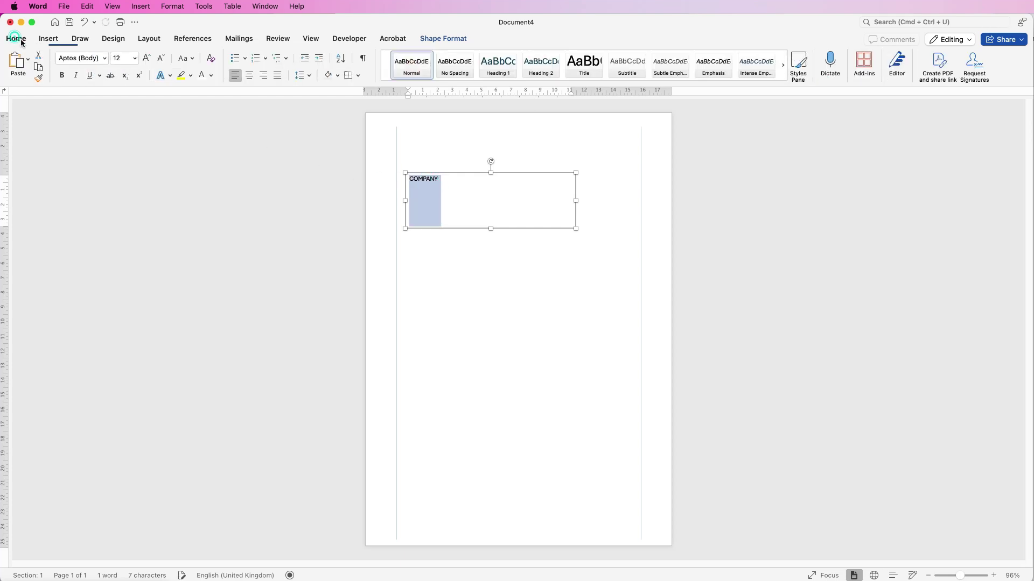
click(147, 58)
click(147, 58)
click(146, 59)
click(146, 58)
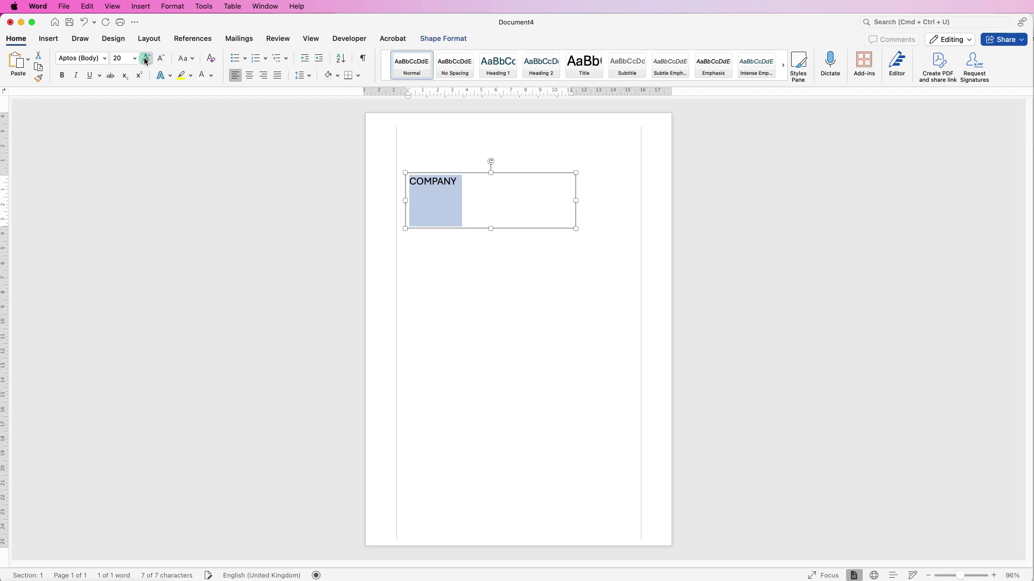
click(104, 58)
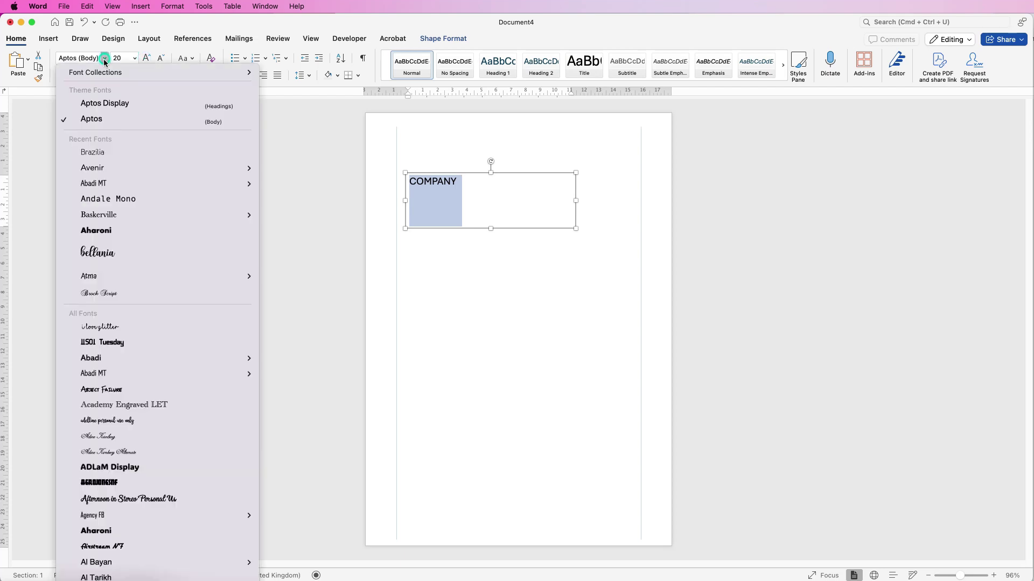
click(92, 152)
click(61, 76)
Enlarge the COMPANY text to 72 pt and widen its text box to about 12.27 cm so the word fits on one line
click(145, 60)
click(145, 61)
click(146, 60)
click(147, 60)
click(147, 60)
click(147, 60)
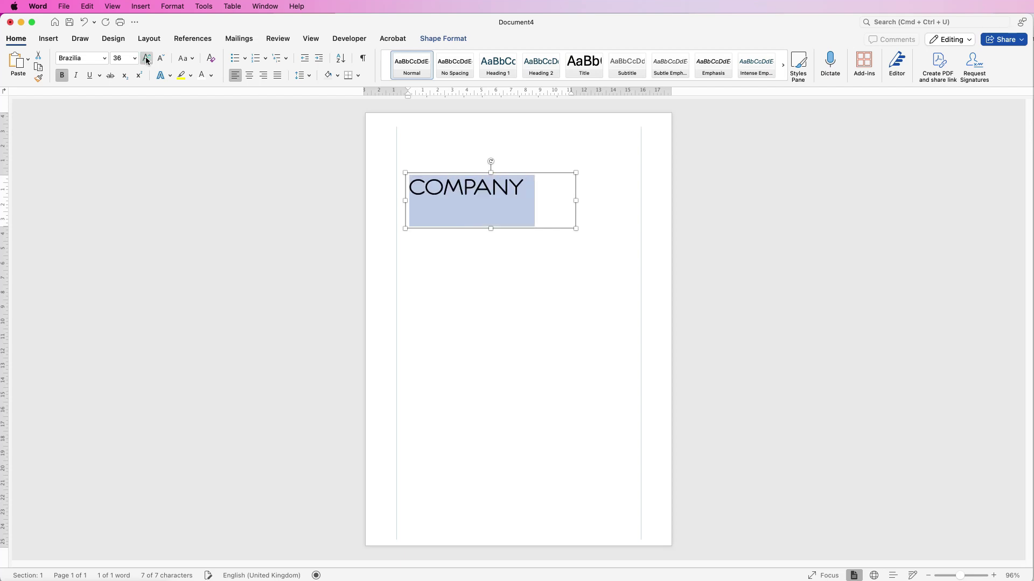
click(147, 60)
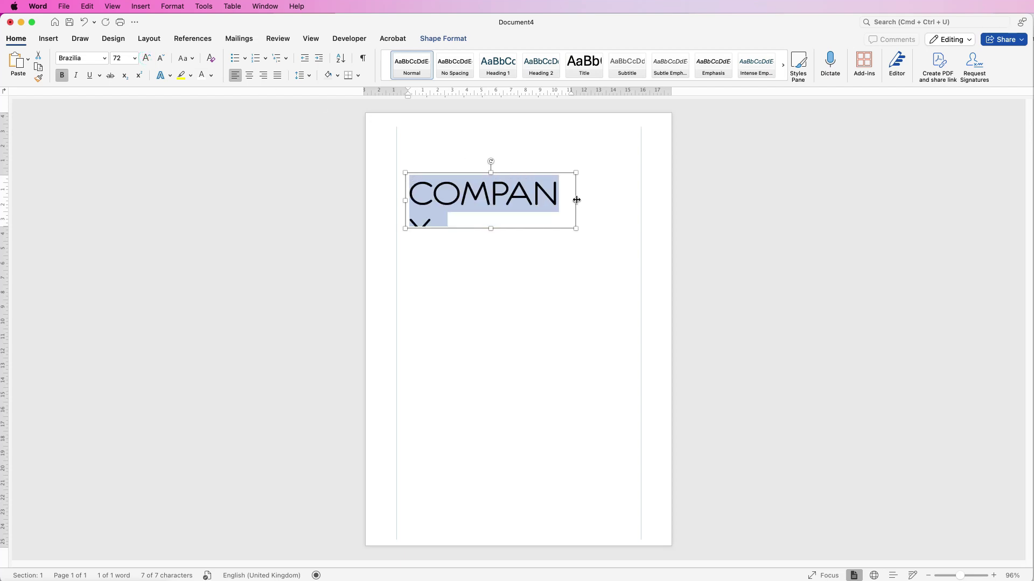
drag(576, 200, 584, 199)
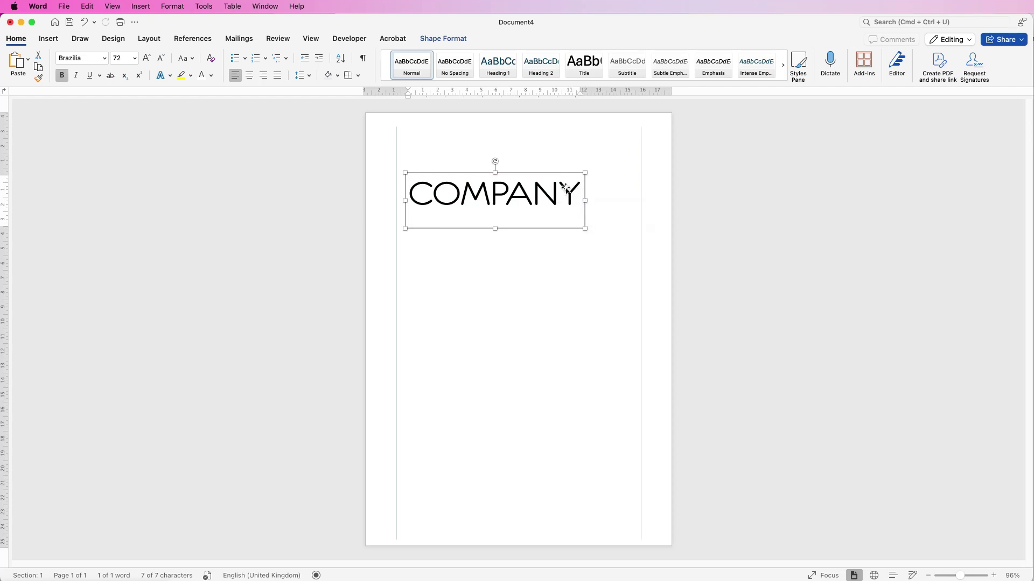
click(596, 191)
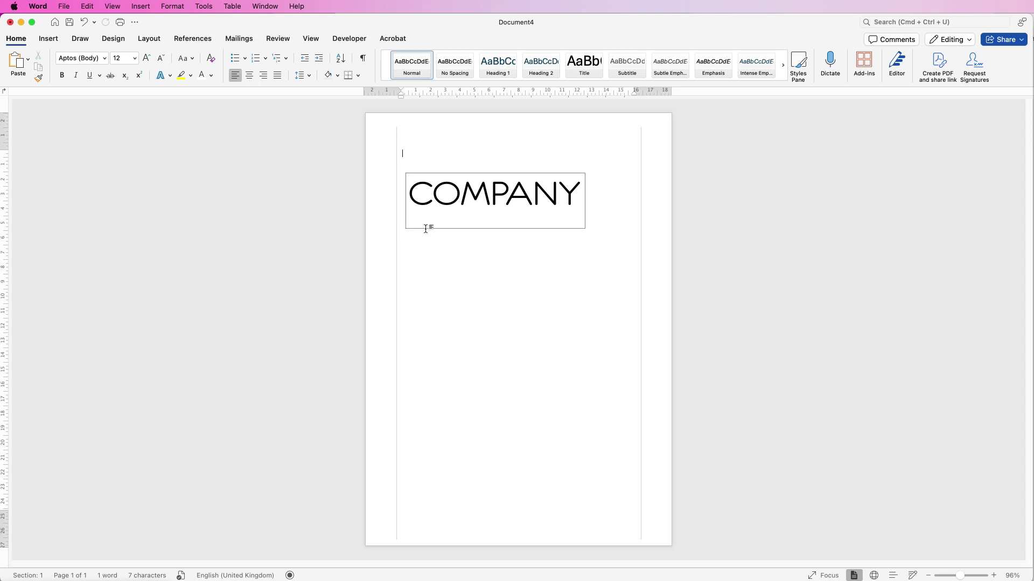
Remove the COMPANY text box's outline and fill, and fit it against the left guide line at about 2.79 cm high
mouse_move(454, 196)
mouse_down()
mouse_move(431, 197)
mouse_move(471, 188)
mouse_up()
click(456, 40)
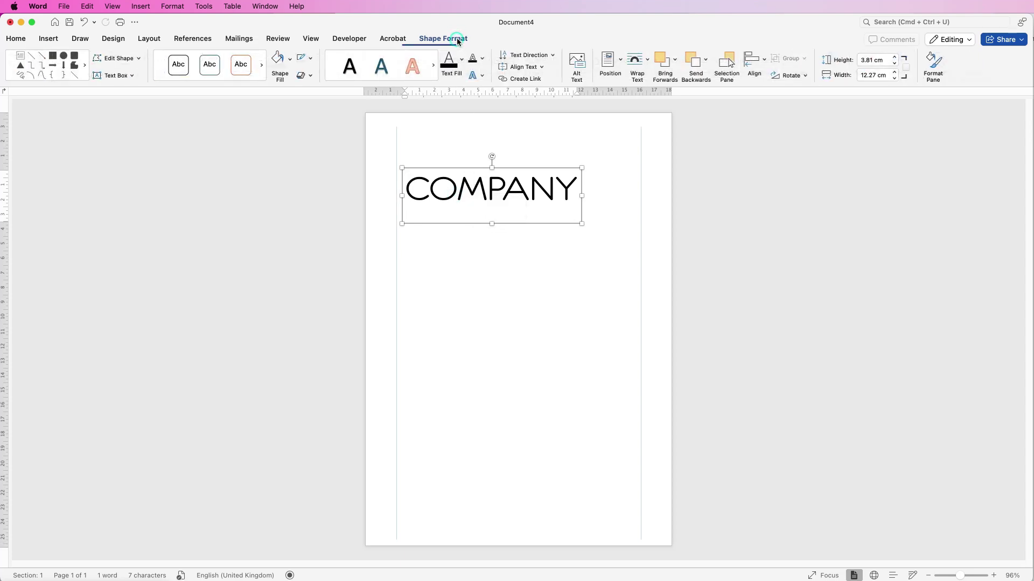
click(310, 58)
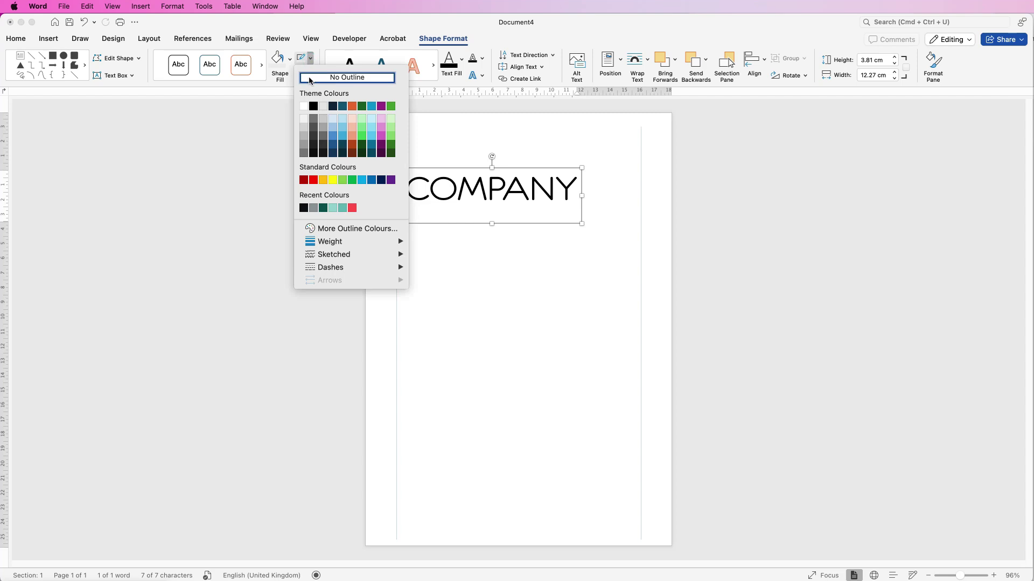
click(310, 78)
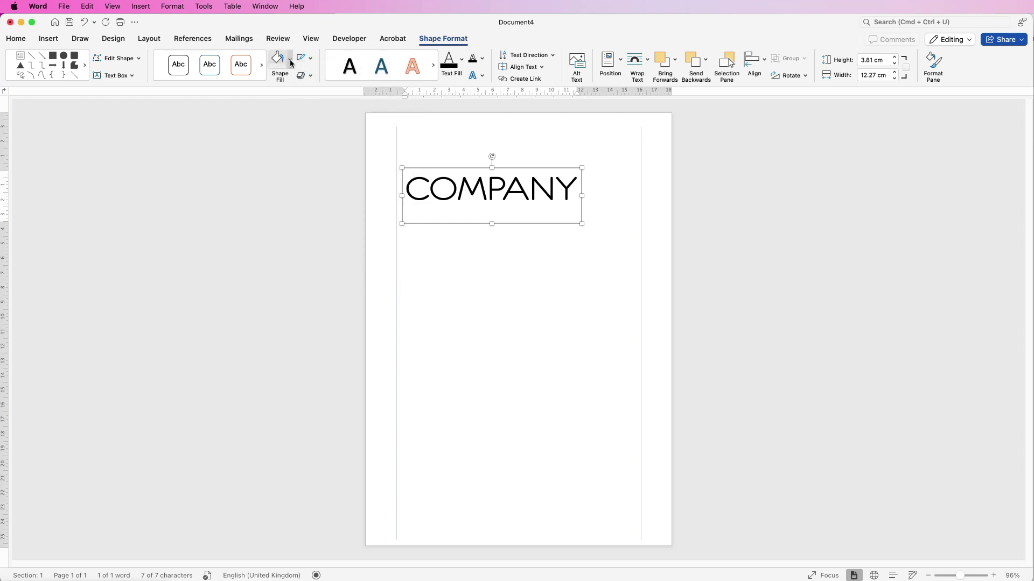
click(291, 59)
click(290, 82)
mouse_move(488, 185)
mouse_down()
mouse_move(479, 175)
mouse_move(490, 177)
mouse_move(471, 183)
mouse_up()
drag(470, 183, 482, 201)
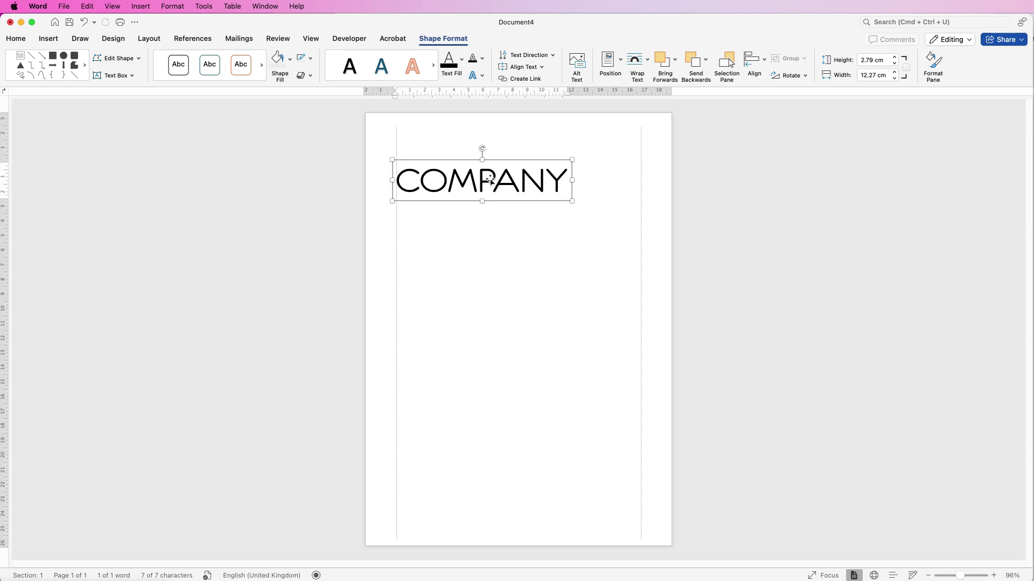
Duplicate the COMPANY text box directly below the original and replace the copy's text with NEWSLETTER
drag(489, 182, 397, 230)
click(542, 226)
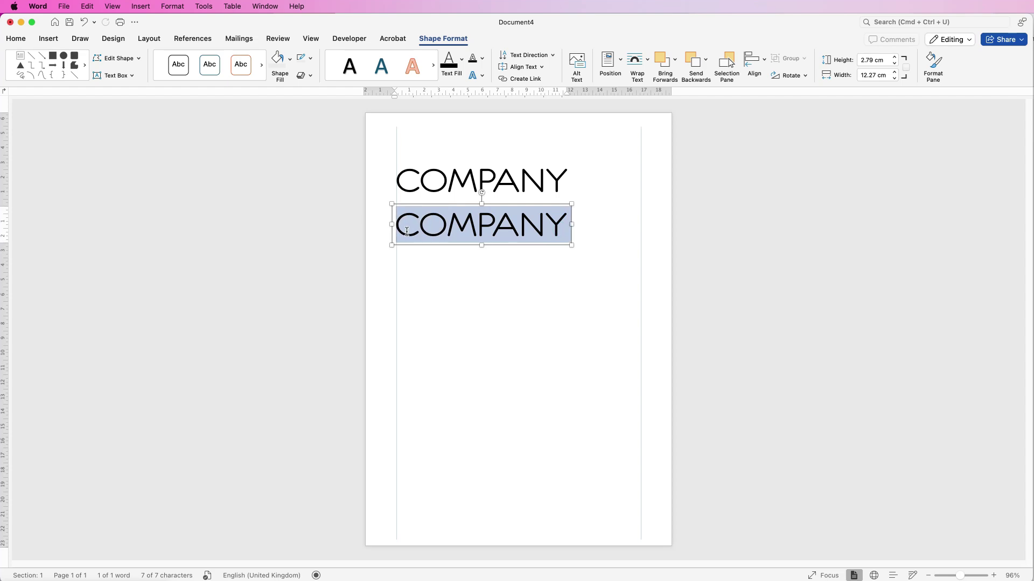
text(NEWSLET)
Reduce the NEWSLETTER text to 48 pt, shrink its text box around the word, and move it up directly beneath COMPANY
click(486, 260)
click(488, 229)
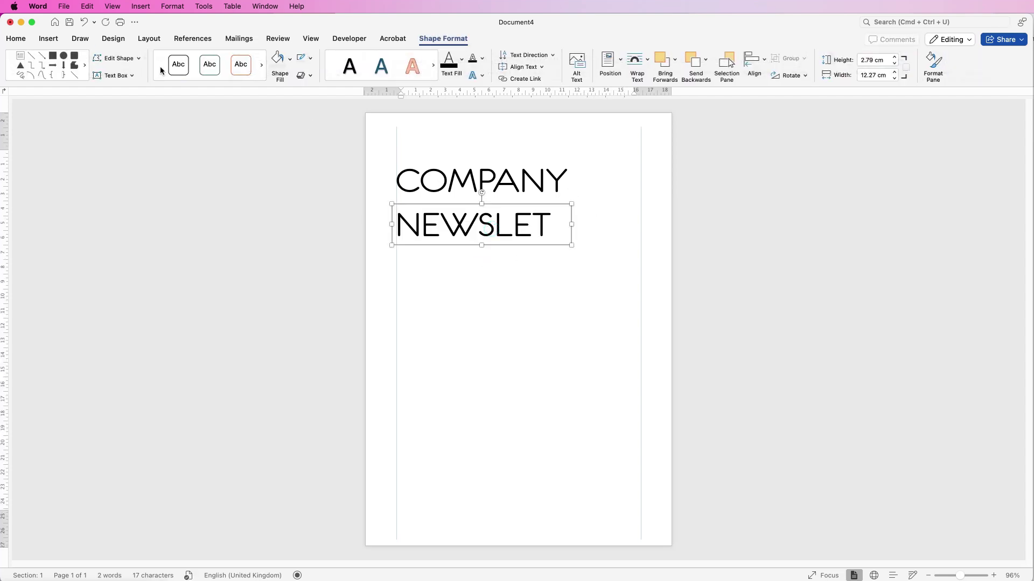
click(16, 39)
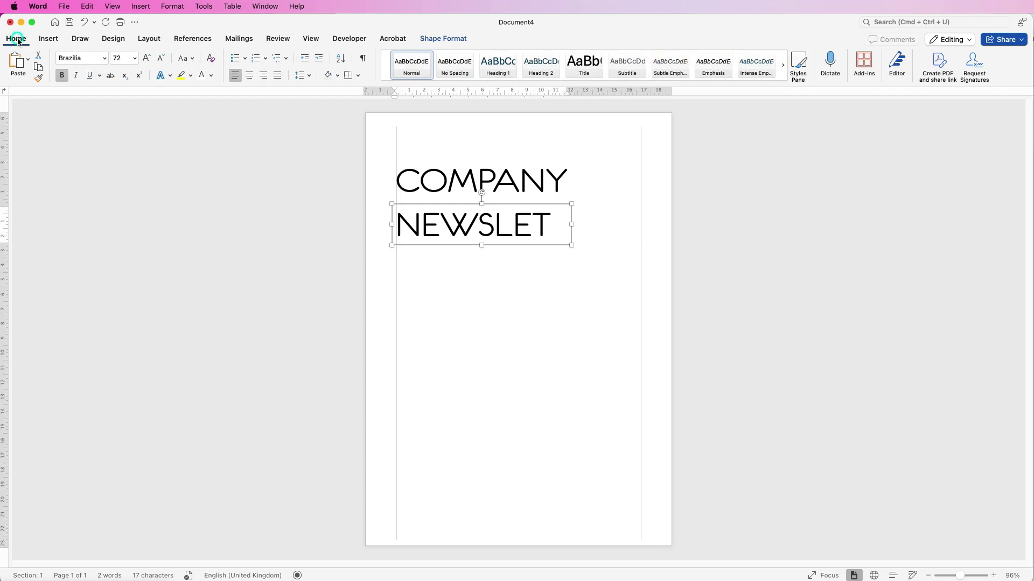
click(160, 59)
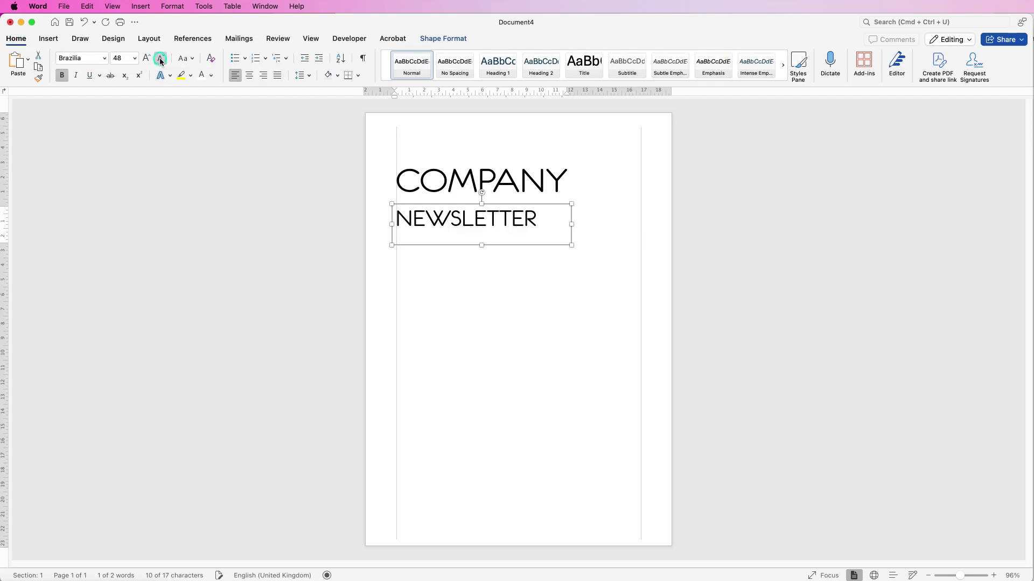
drag(572, 245, 545, 233)
drag(425, 213, 426, 206)
key(Escape)
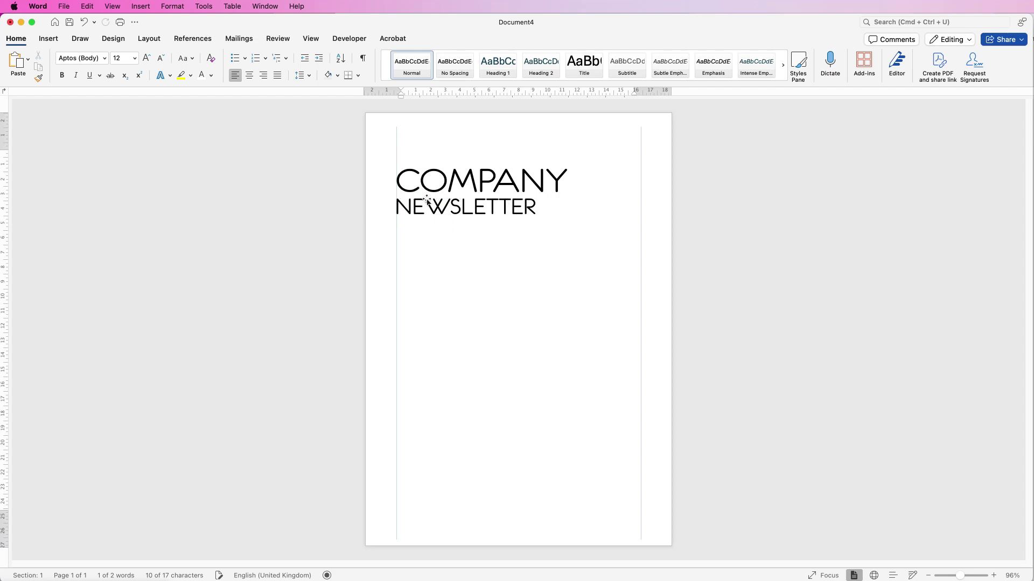
Duplicate the NEWSLETTER text box directly below the original and replace the copy's text with TAG LINE FOR YOUR COMPANY
click(442, 213)
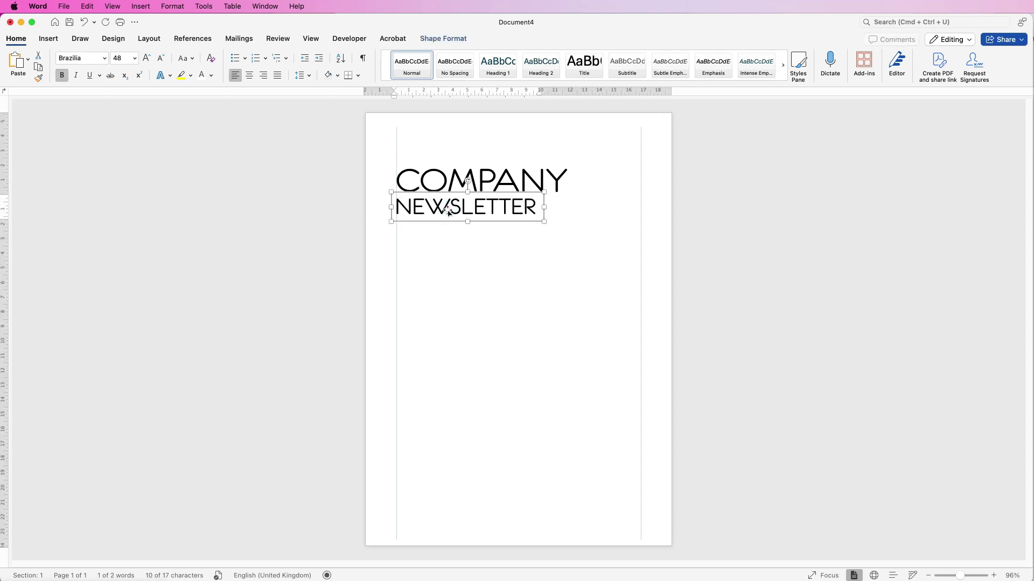
drag(448, 220, 448, 248)
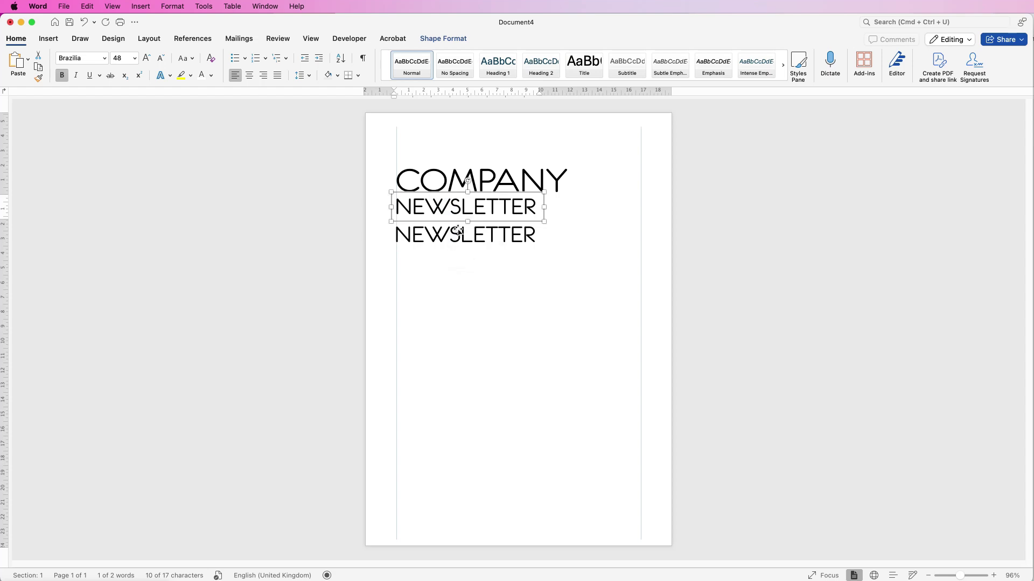
click(516, 236)
drag(537, 235, 397, 235)
text(TAG LINE FOR YOUR COMPANY)
click(421, 258)
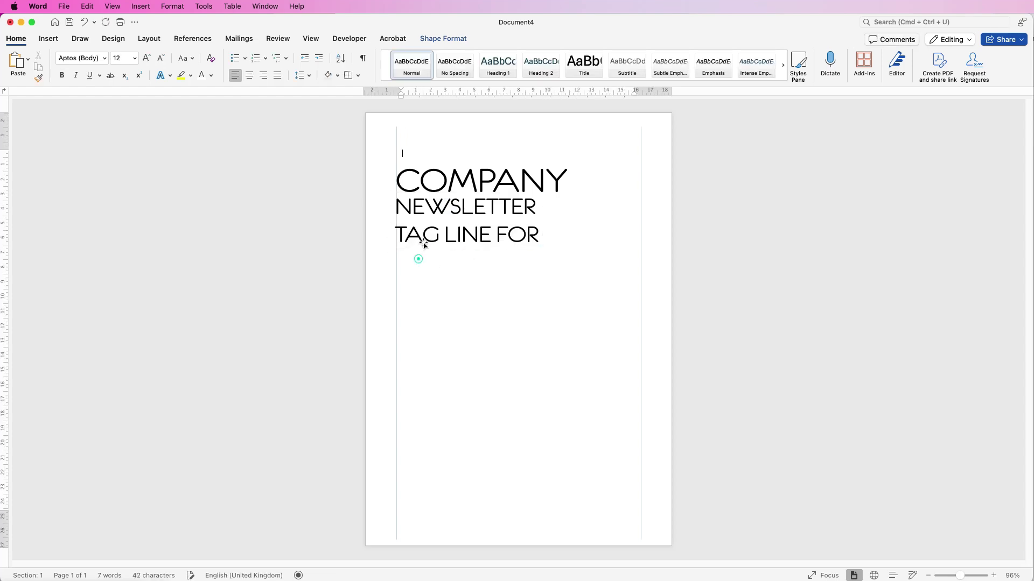
Format the tag line text in non-bold Avenir at 14 pt
click(425, 235)
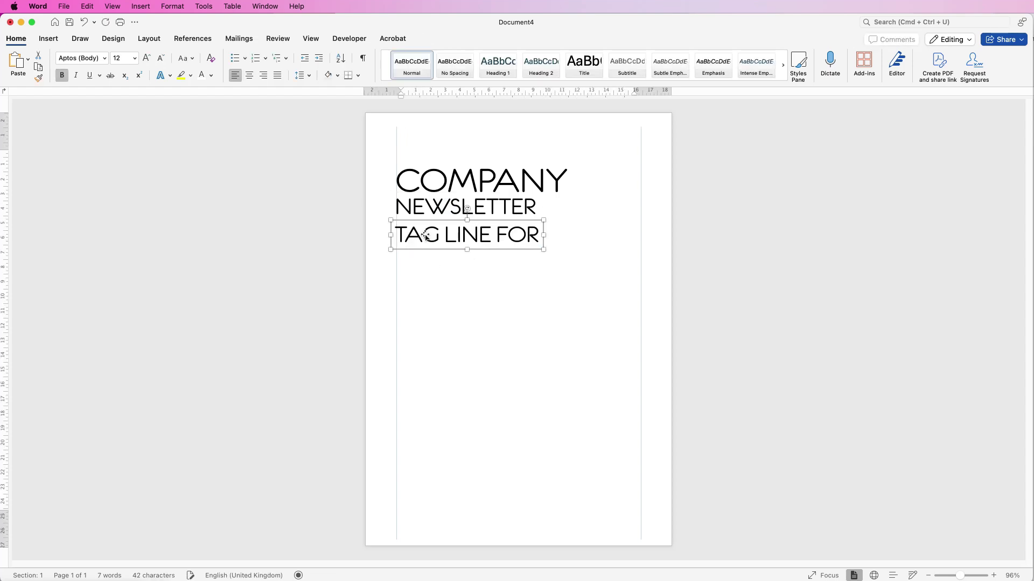
click(160, 62)
click(160, 62)
click(159, 62)
click(160, 62)
click(160, 62)
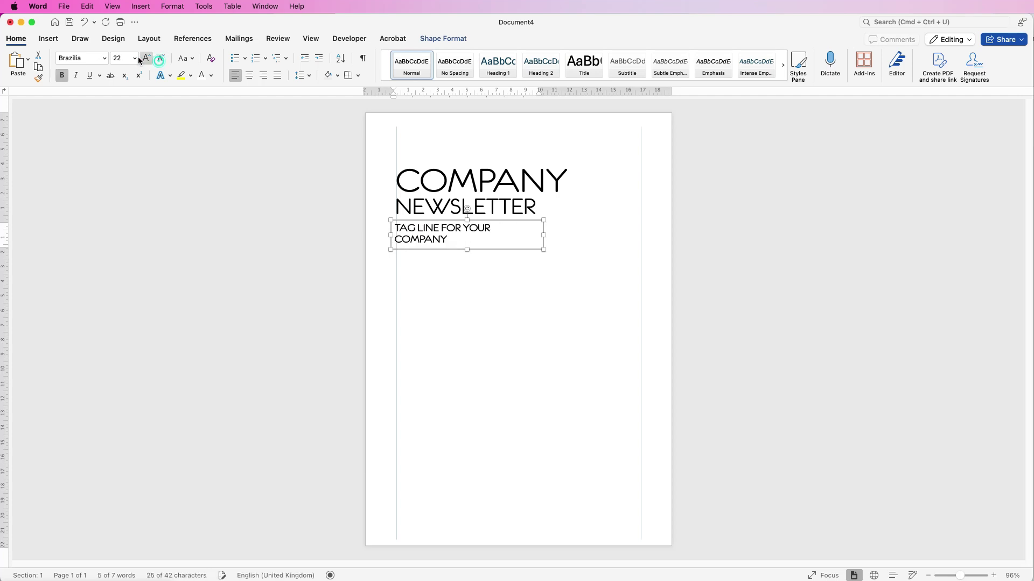
click(105, 59)
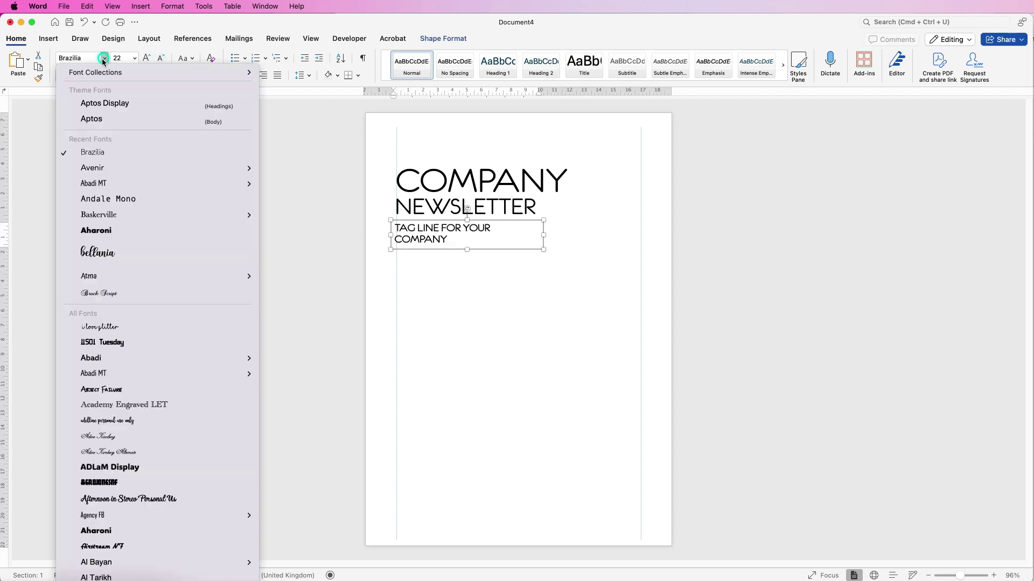
click(92, 168)
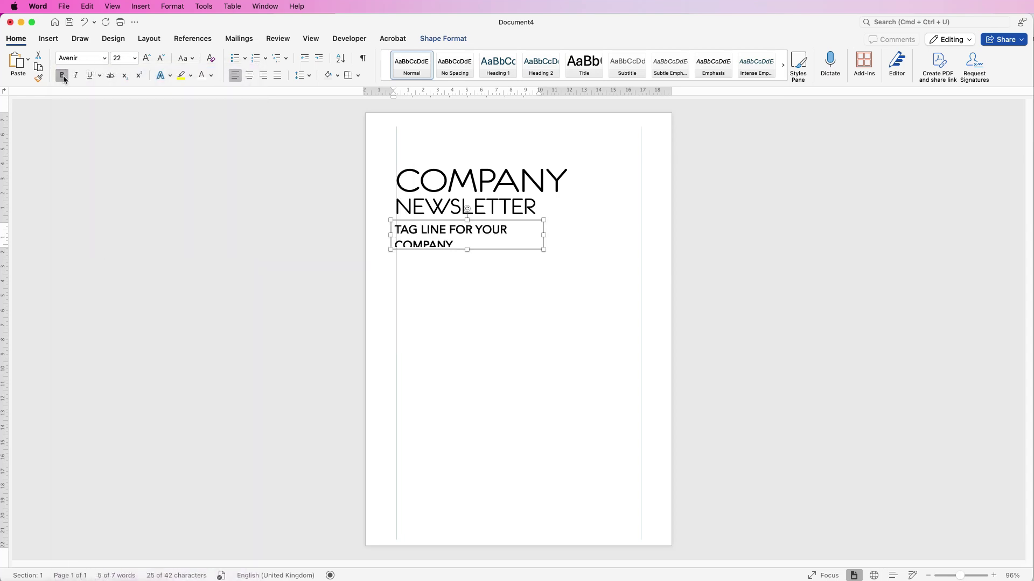
click(62, 77)
click(159, 61)
click(160, 61)
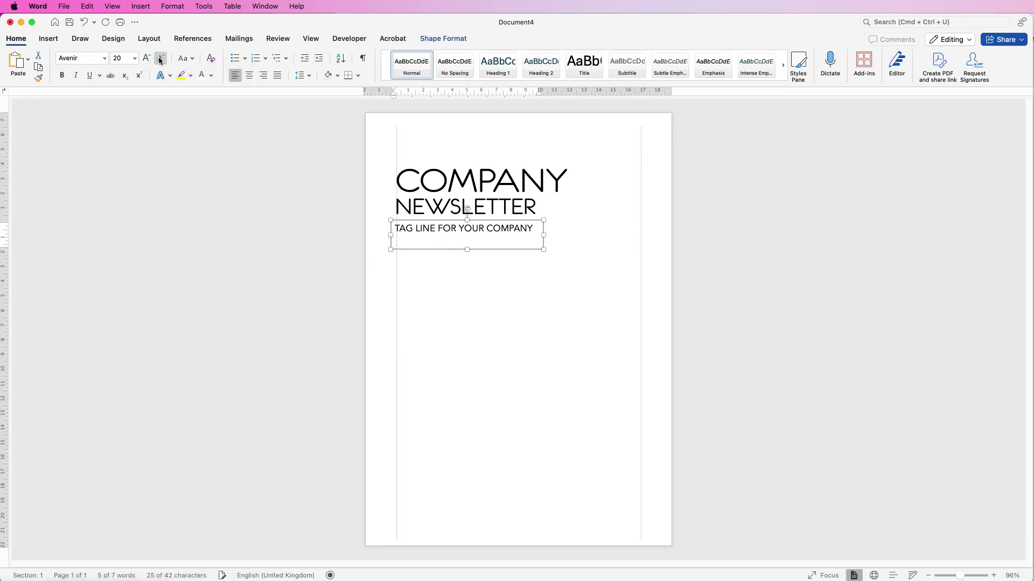
click(160, 61)
click(160, 61)
Duplicate the tag line text box at the head of the page and replace the copy's text with SPRING 2024 / ISSUE 34
drag(427, 234, 404, 130)
click(506, 218)
click(479, 229)
click(519, 130)
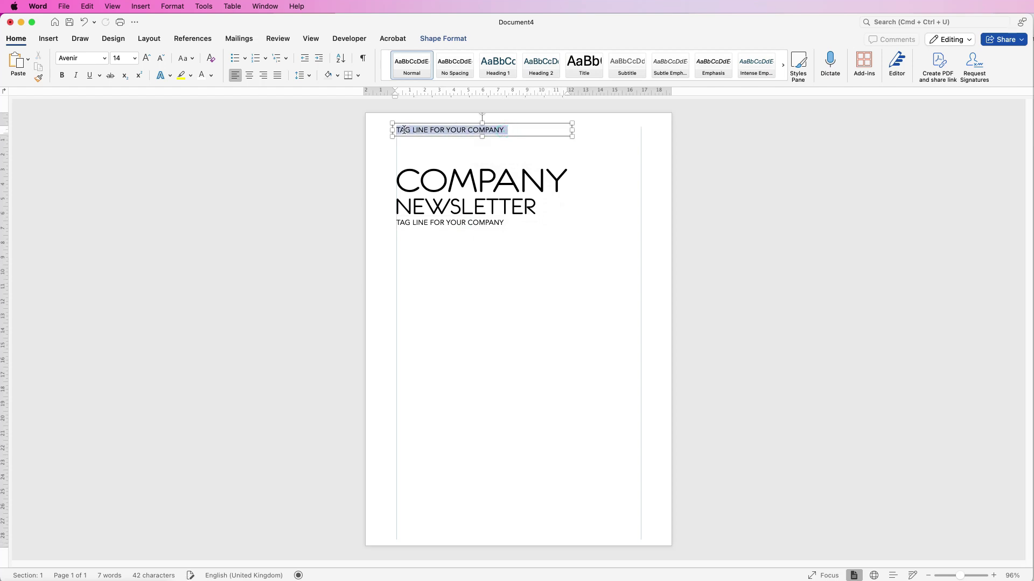
text(SPRING 2024 / ISSUE 34)
Reduce the SPRING 2024 / ISSUE 34 text to 11 pt and narrow its text box to about 5.11 cm
click(426, 132)
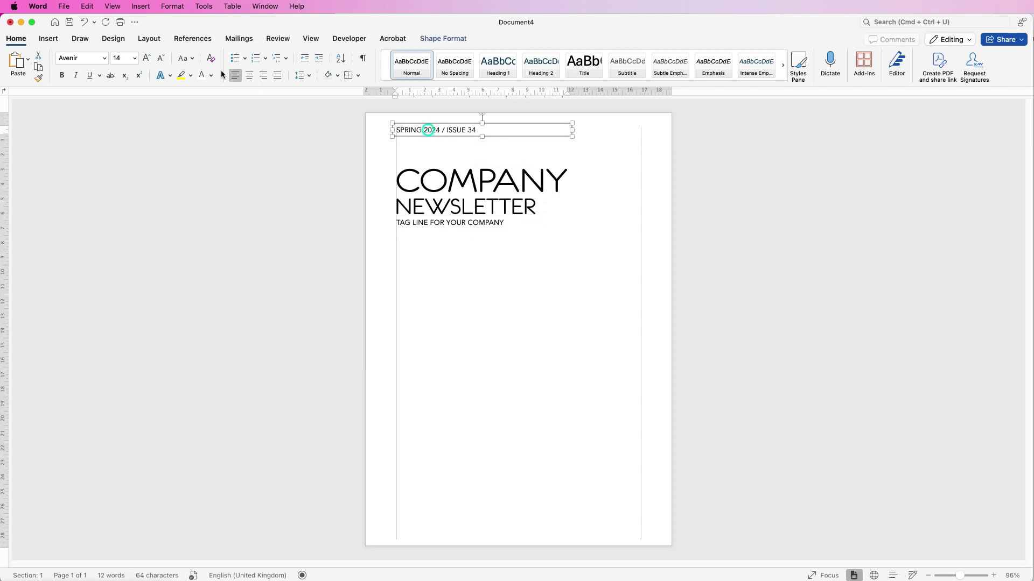
click(160, 58)
click(160, 58)
drag(572, 129, 468, 130)
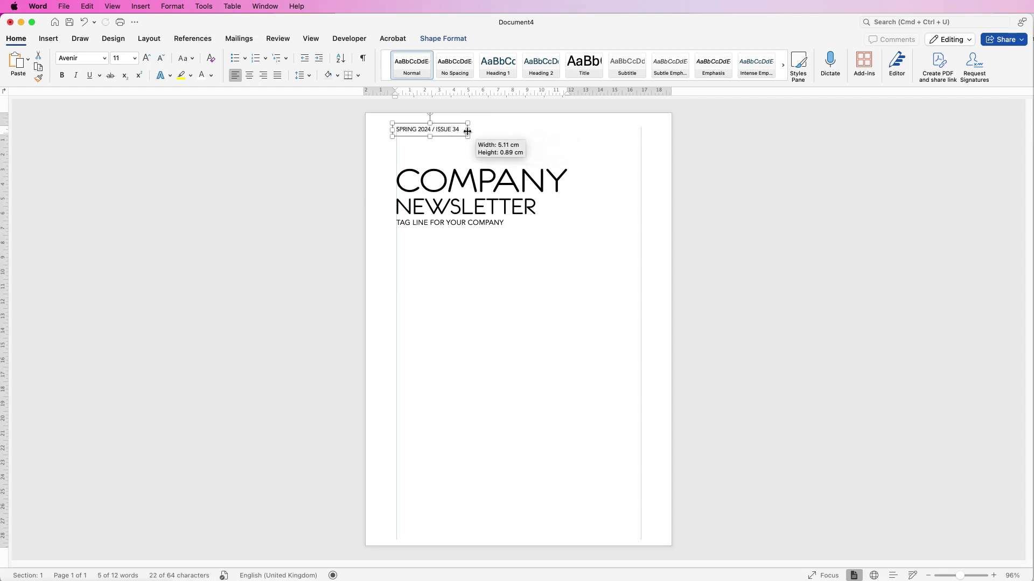
Place copies of the SPRING 2024 / ISSUE 34 text box in the middle and near the foot of the page
click(437, 129)
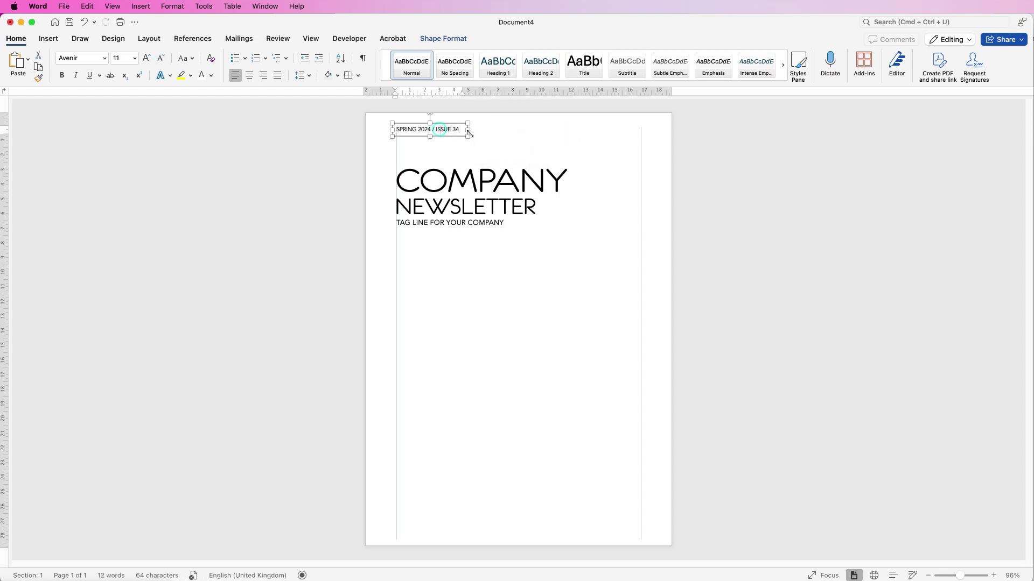
drag(440, 135, 484, 461)
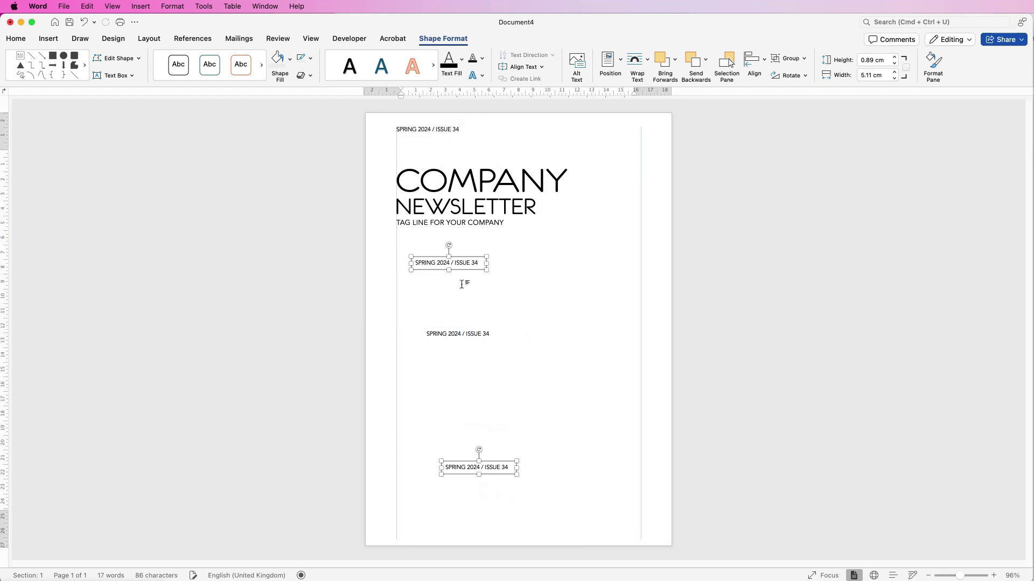
drag(465, 264, 432, 493)
Paste the EXCITING TITLE article text box above the page's footer line and widen it to about 10.36 cm
click(473, 305)
key(super+v)
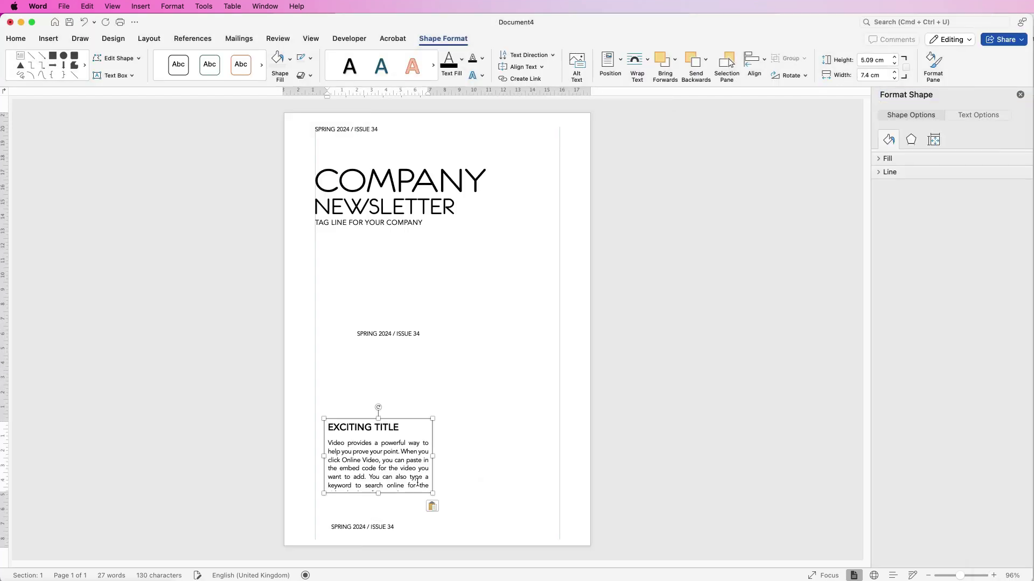
drag(446, 493, 490, 494)
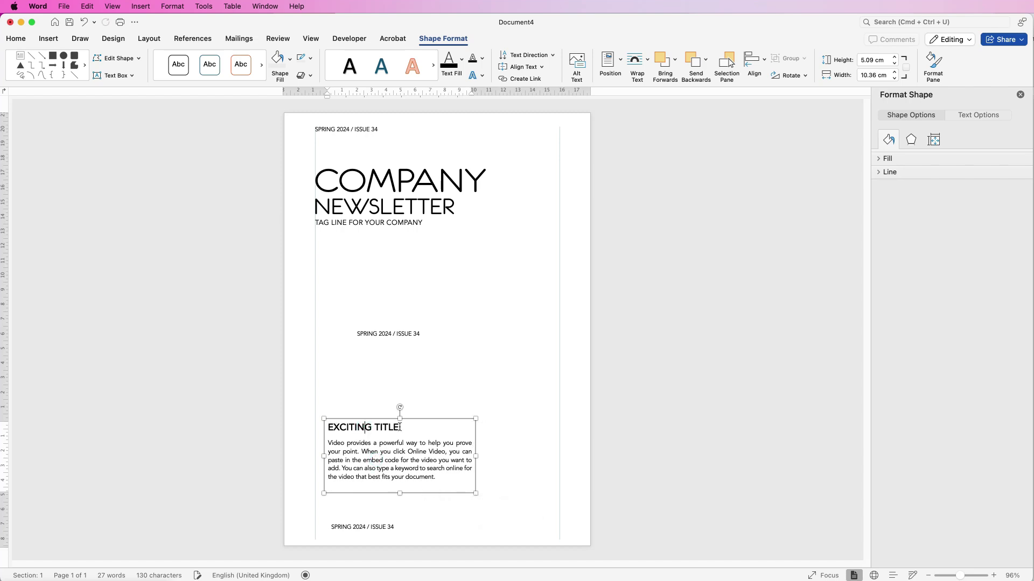
Check the font settings of the EXCITING TITLE heading and its body paragraph
click(15, 40)
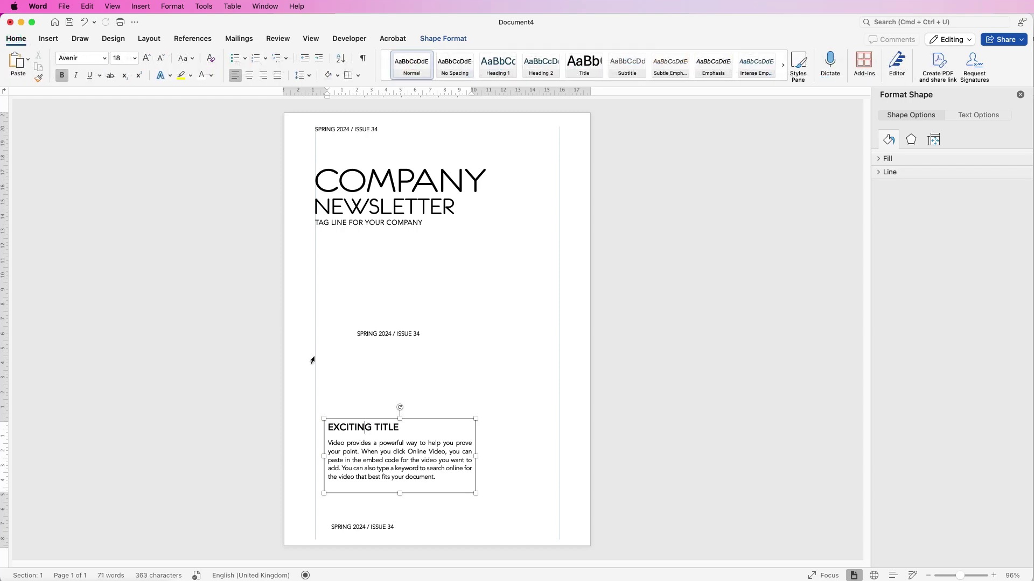
click(368, 452)
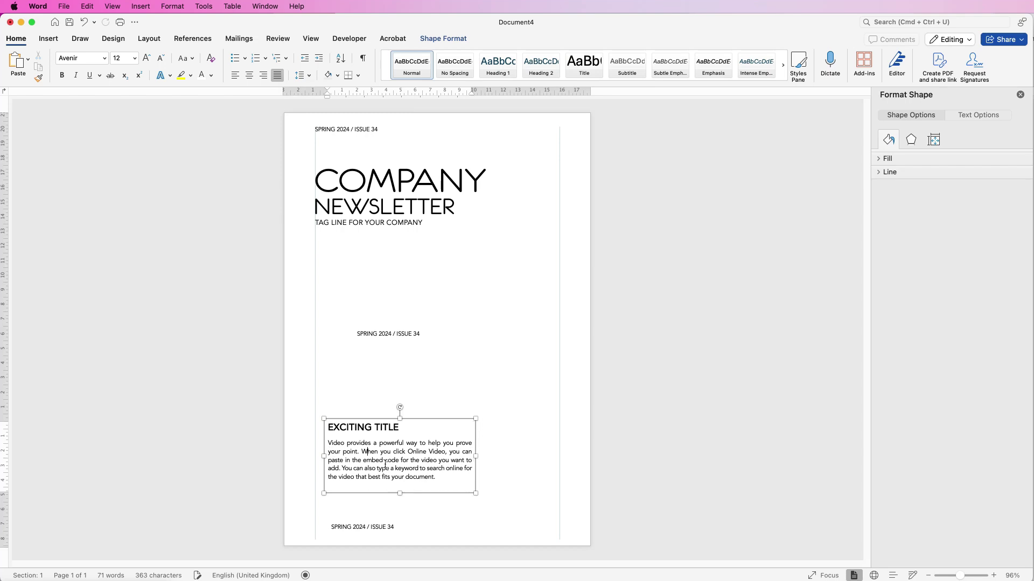
drag(387, 452, 383, 458)
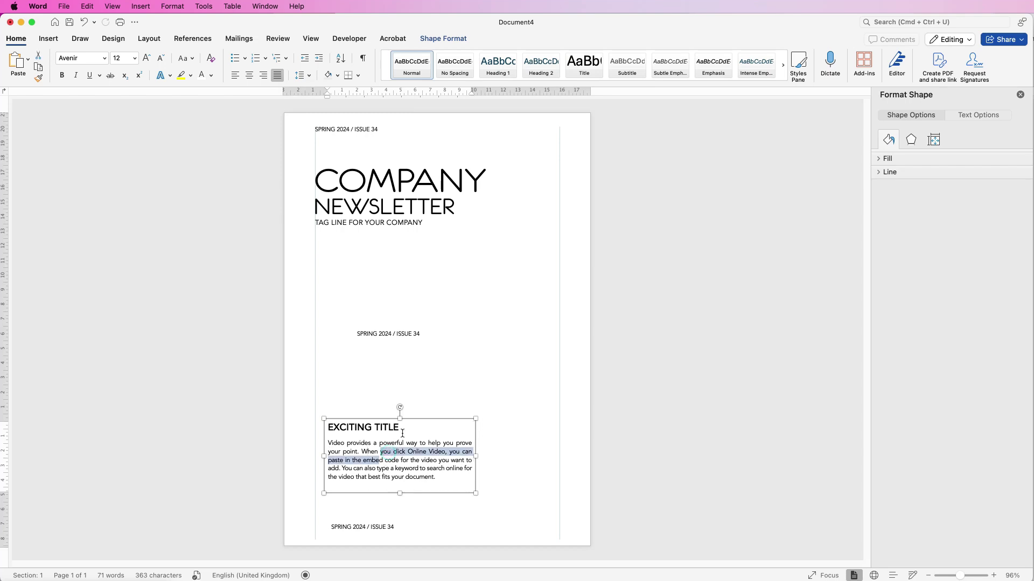
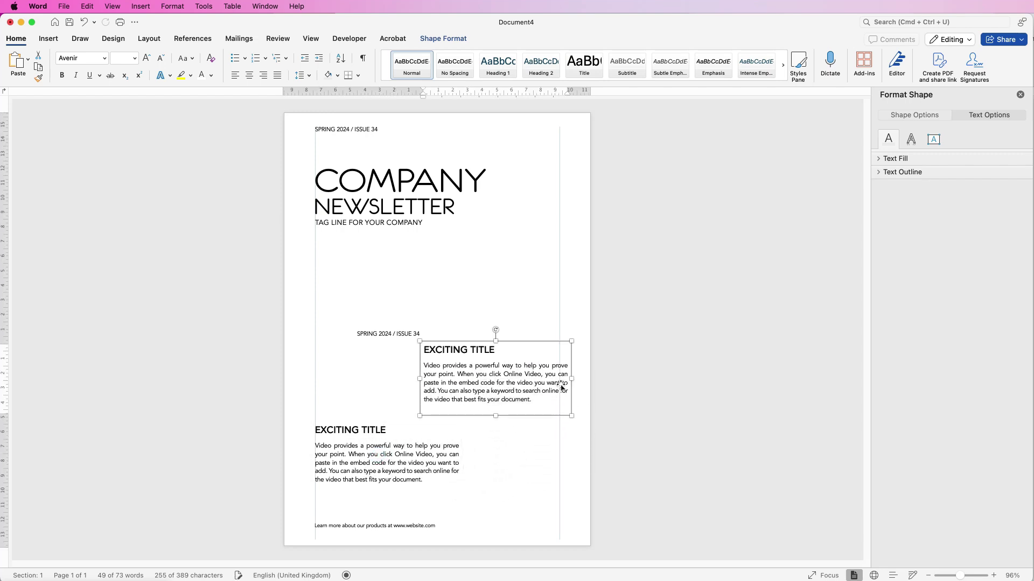
Resize the copied article box to about 5.5 cm wide by 8.07 cm high beside the original and align the two boxes' tops
drag(571, 378, 509, 533)
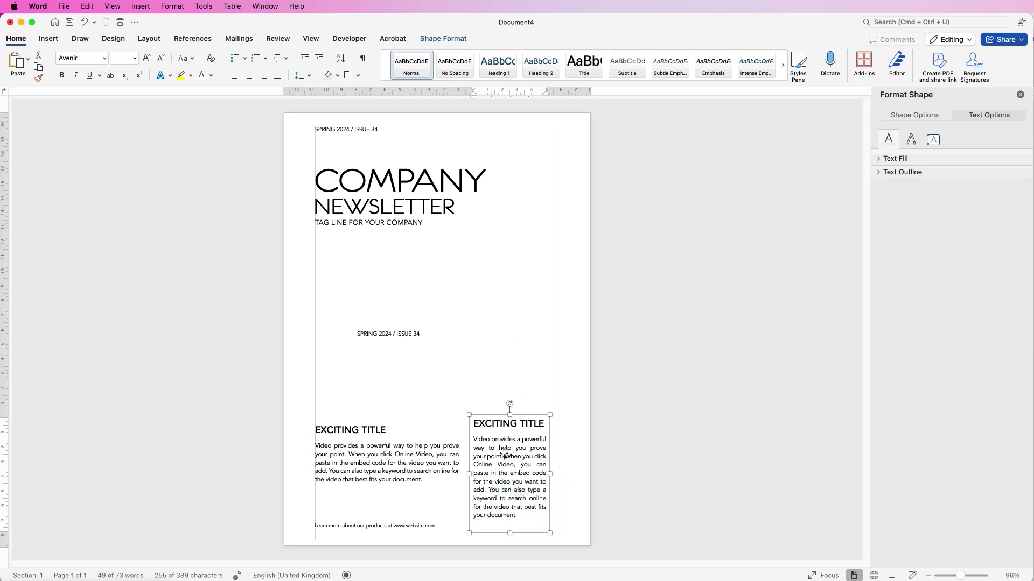
shift+click(415, 454)
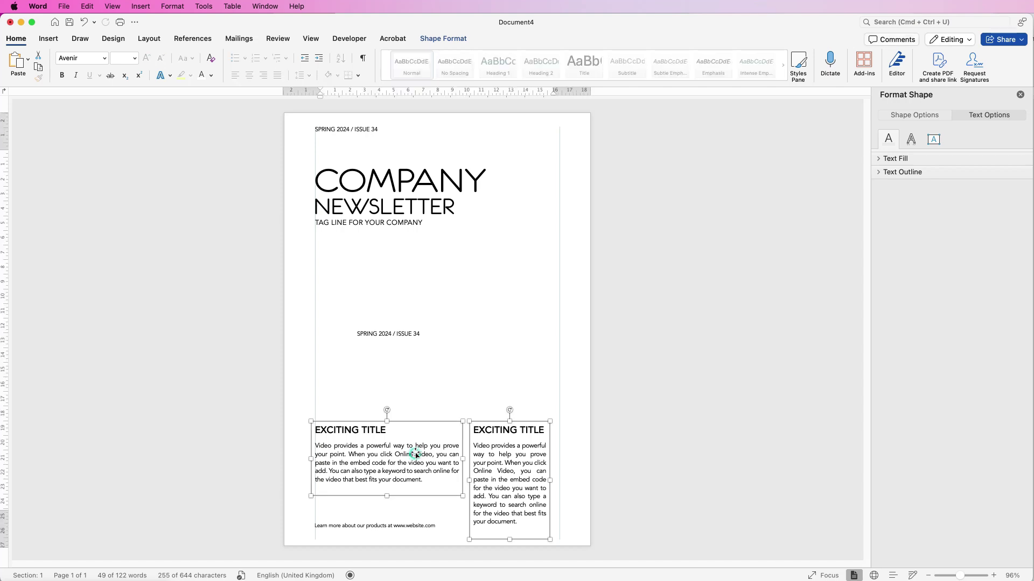
click(443, 38)
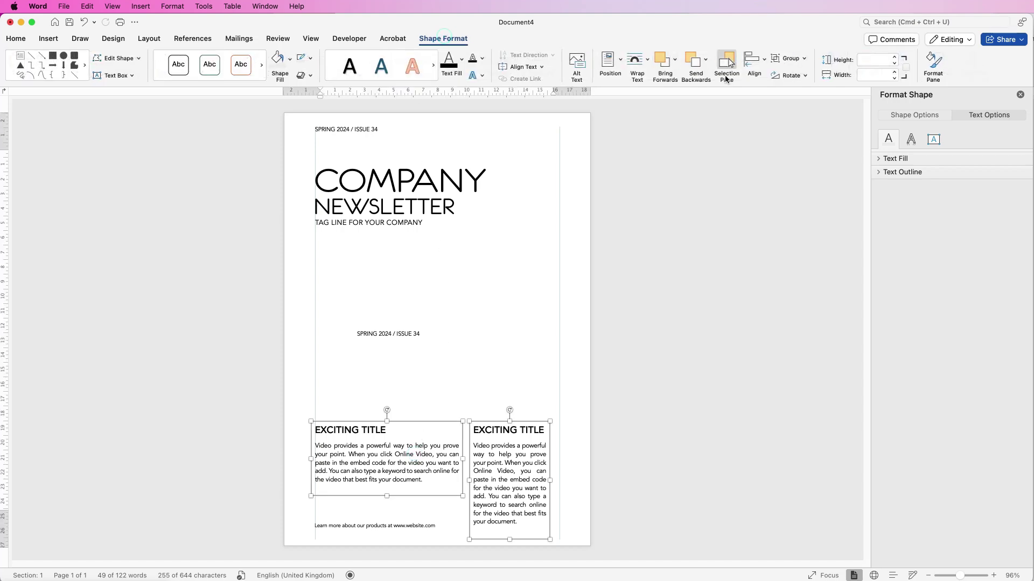
click(755, 59)
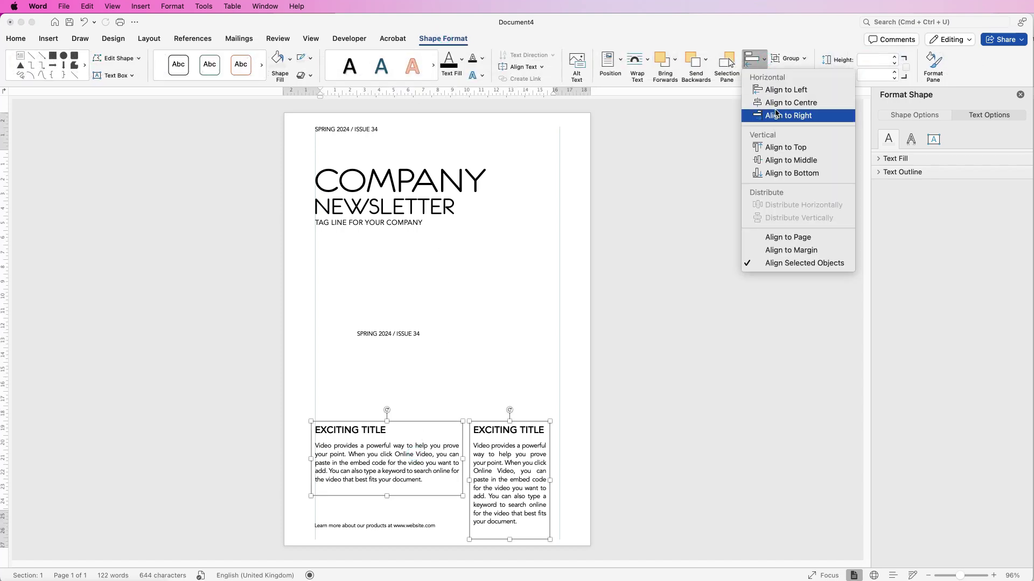
click(775, 147)
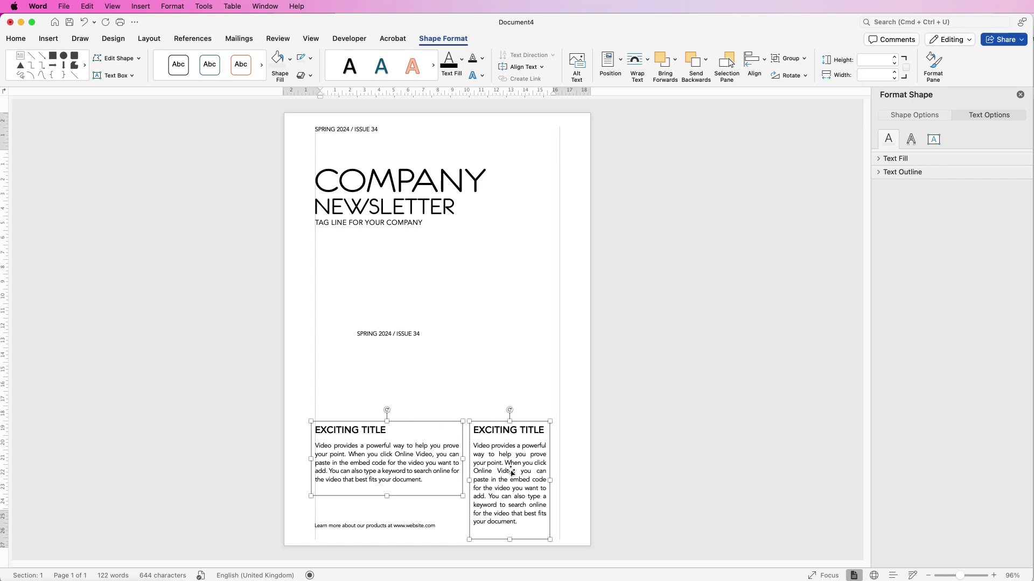
Change the copy to TITLE TWO with bullets "The first paragraph to describe your point", "The second point to give further information.", "A more creative piece of information."
click(507, 431)
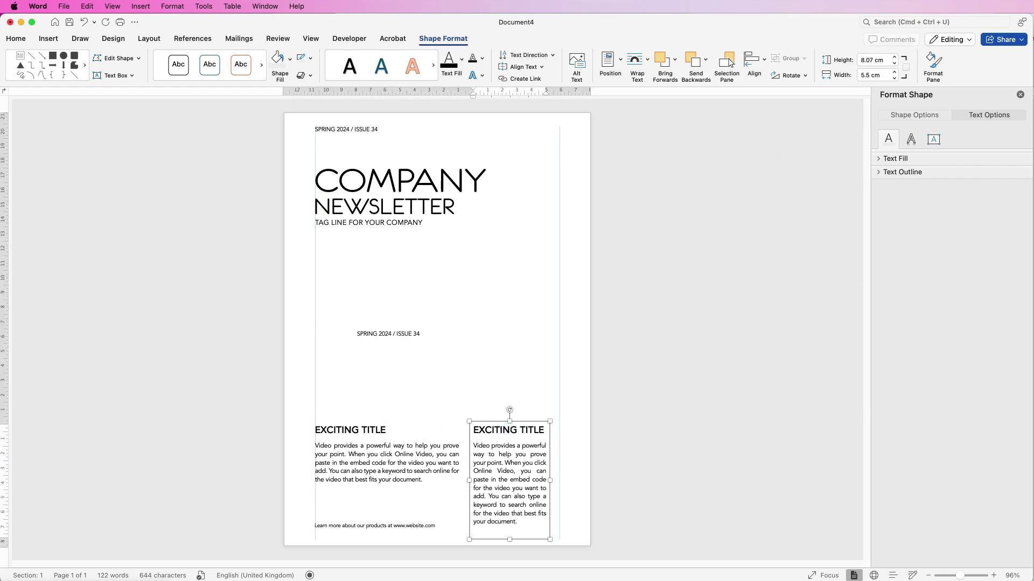
text(TITLE TWO The first paragraph to describe your point The second point to give further information. A more creative piece of information.)
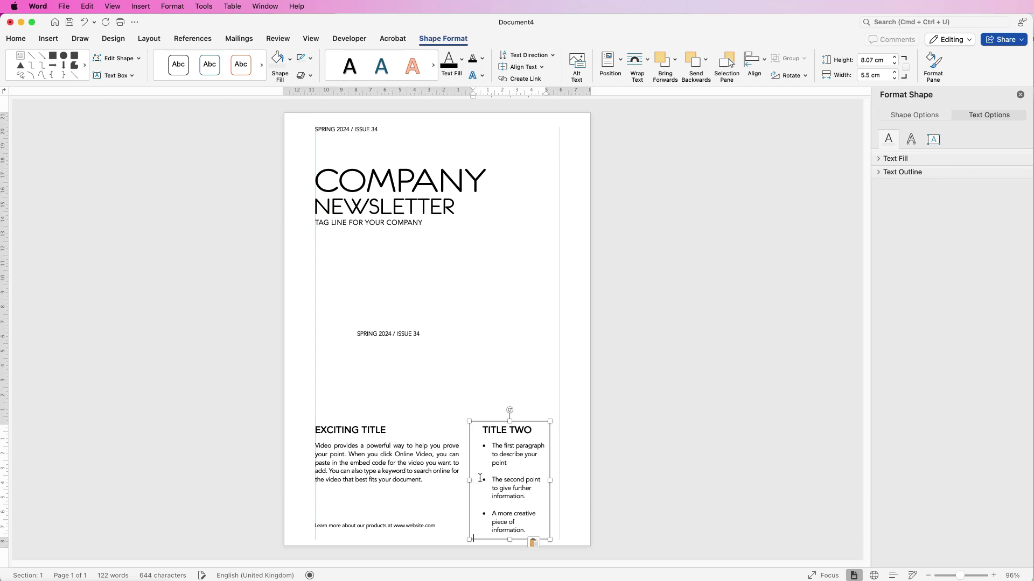
drag(514, 483, 517, 480)
Justify the three bullet points under TITLE TWO and move their text box against the right guide line
click(535, 529)
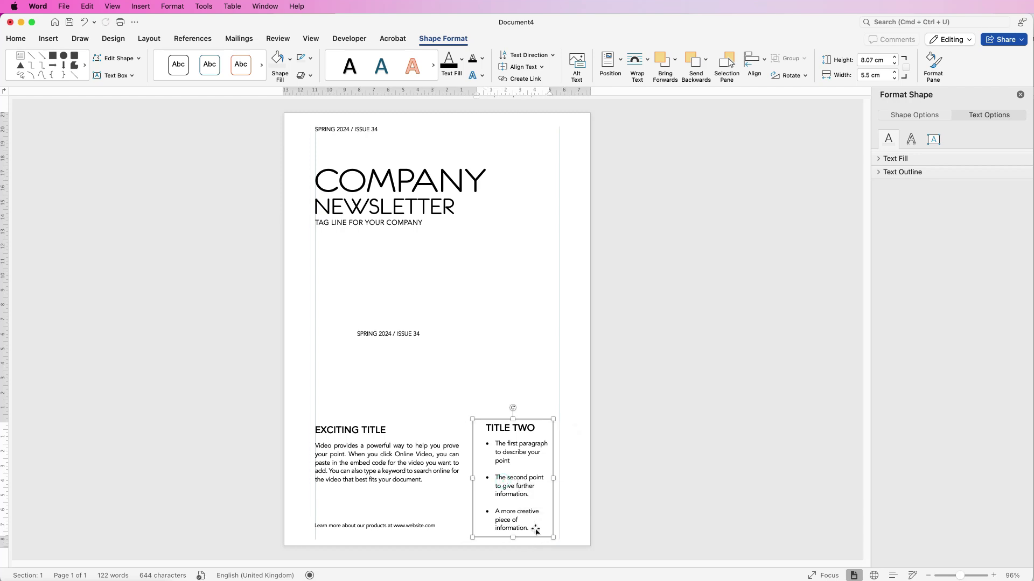
drag(535, 529, 493, 445)
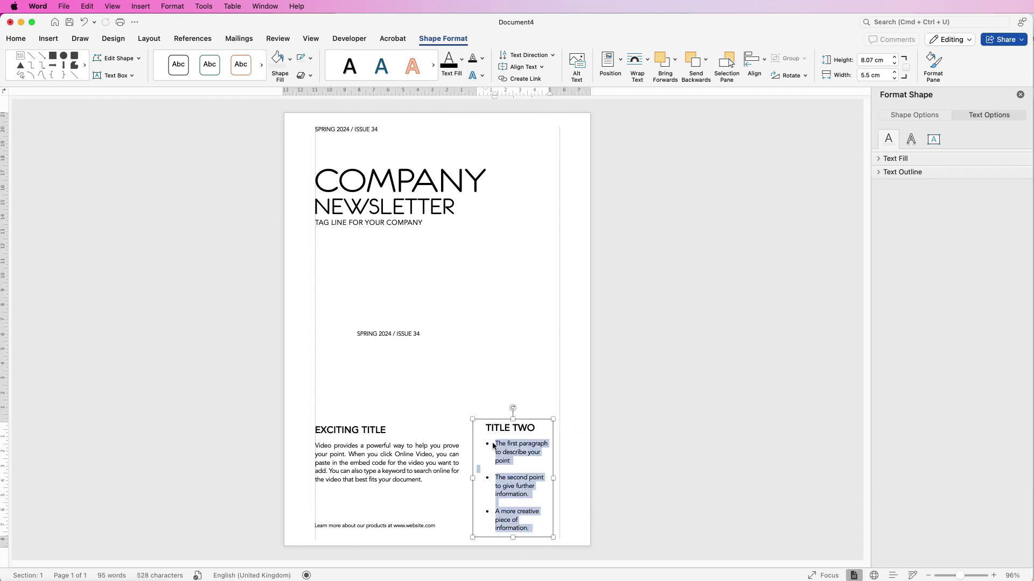
click(16, 39)
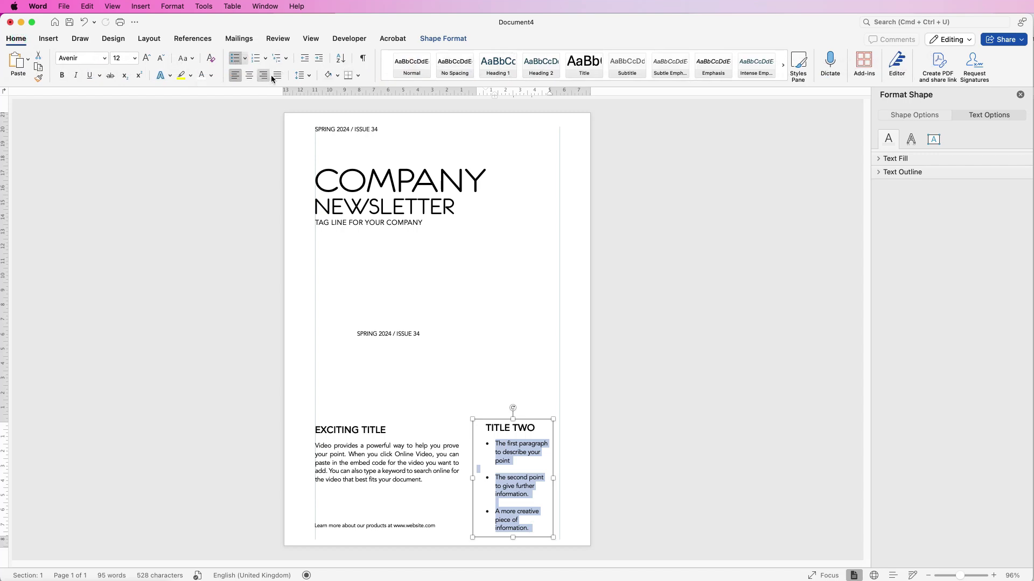
click(277, 76)
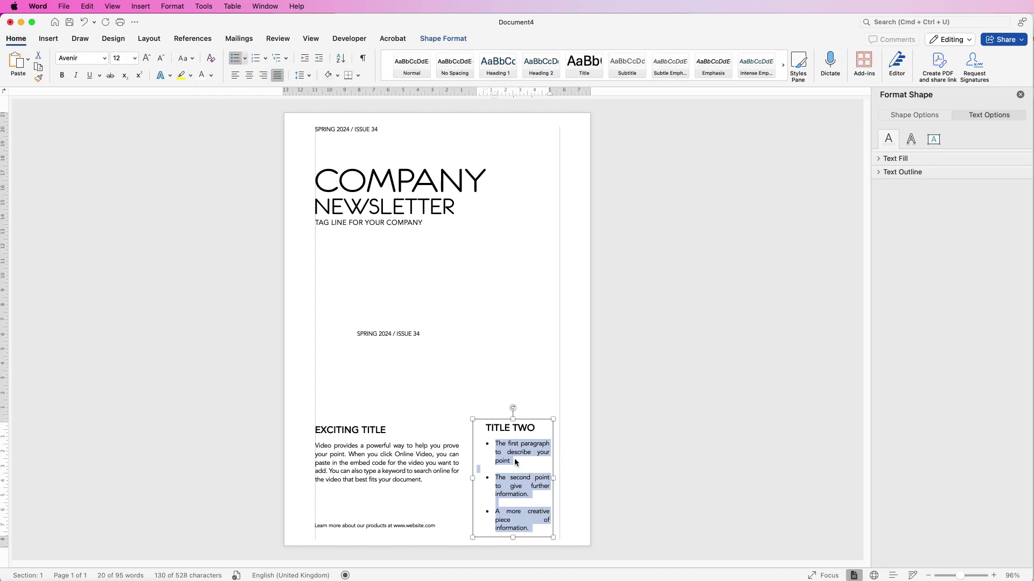
drag(535, 421, 545, 420)
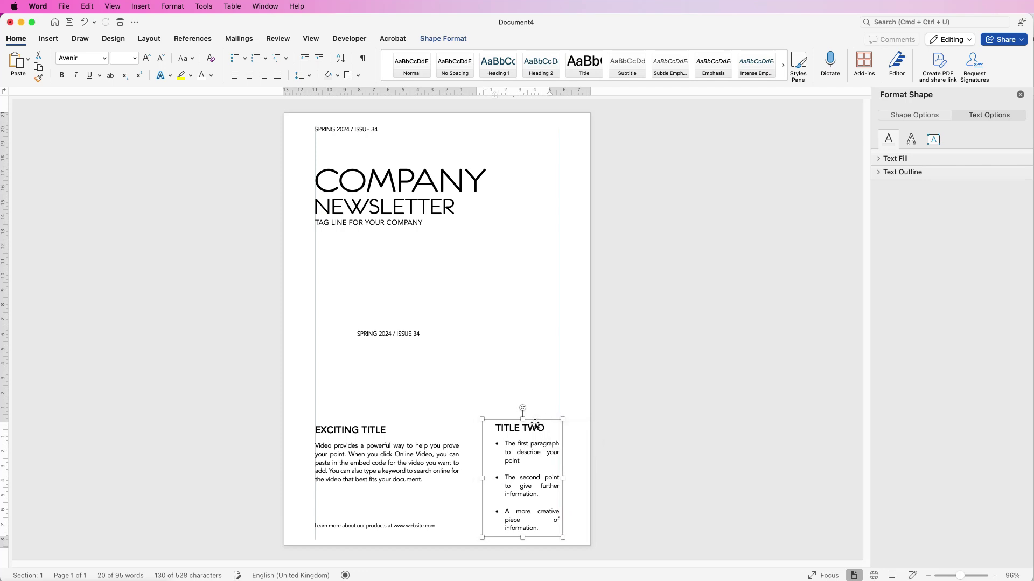
Align the tops of the EXCITING TITLE and TITLE TWO text boxes
shift+click(422, 457)
click(442, 38)
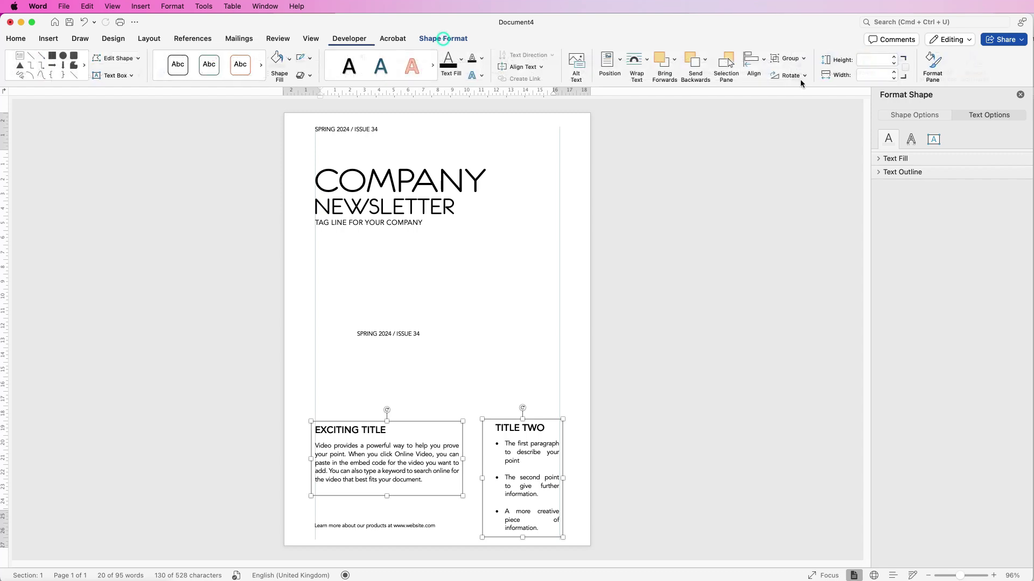
click(764, 64)
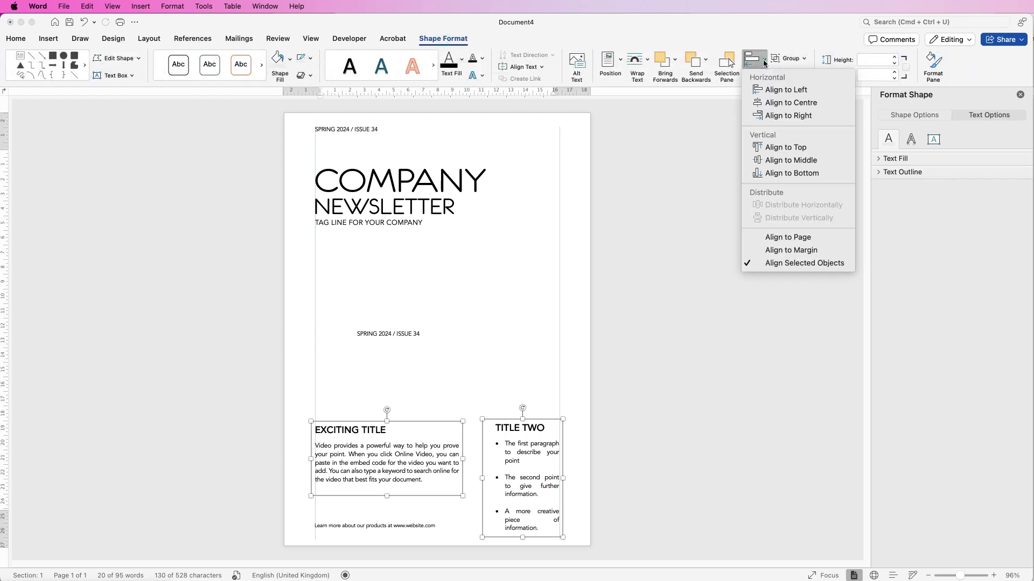
click(778, 147)
Enlarge the copied issue box to about 5.2 × 3.06 cm and enter "A little text to describe the information or person above", bold and centred
click(392, 335)
drag(429, 354, 430, 373)
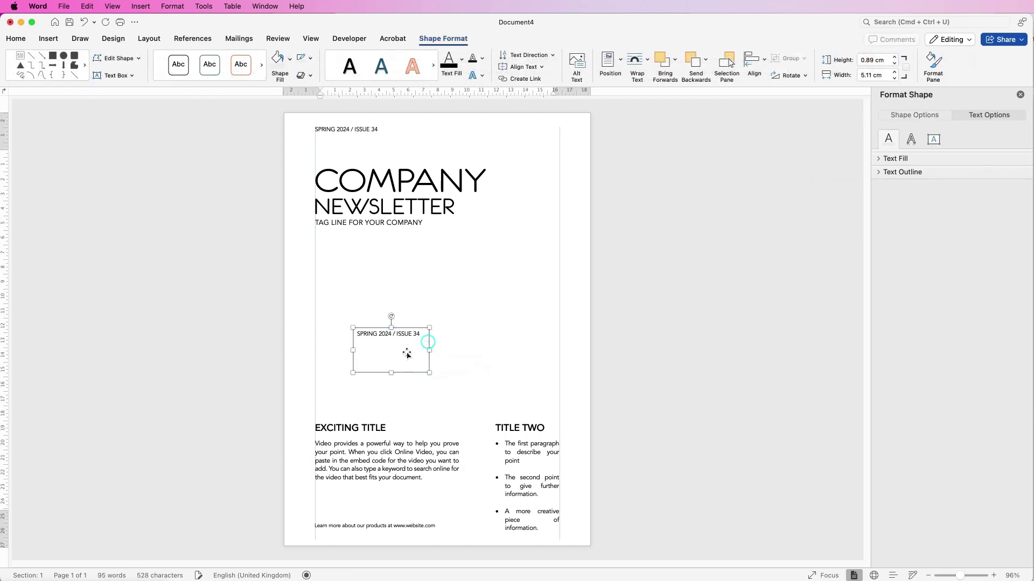
drag(420, 334, 357, 334)
text(A little text to describe the information or person above)
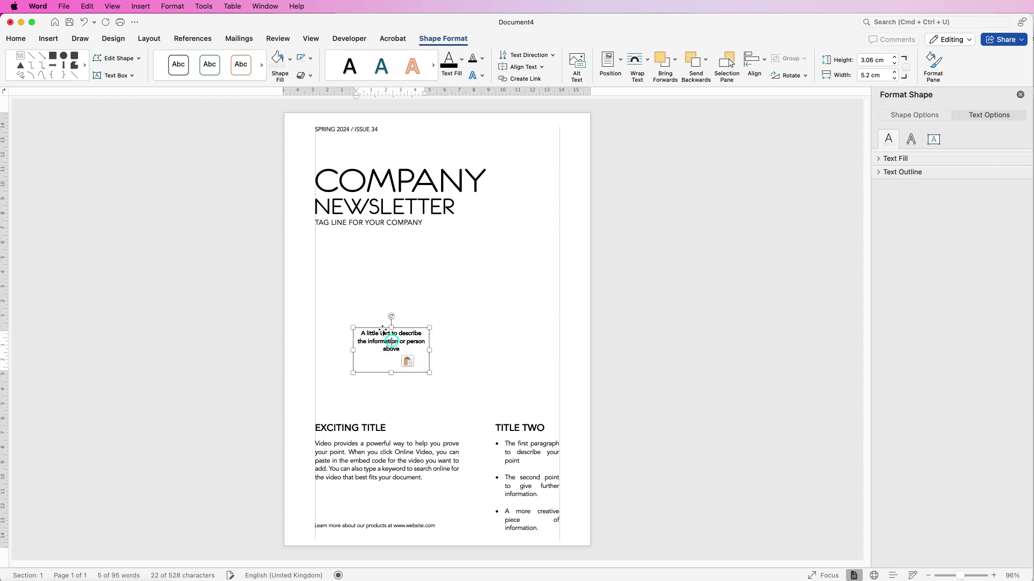
click(16, 38)
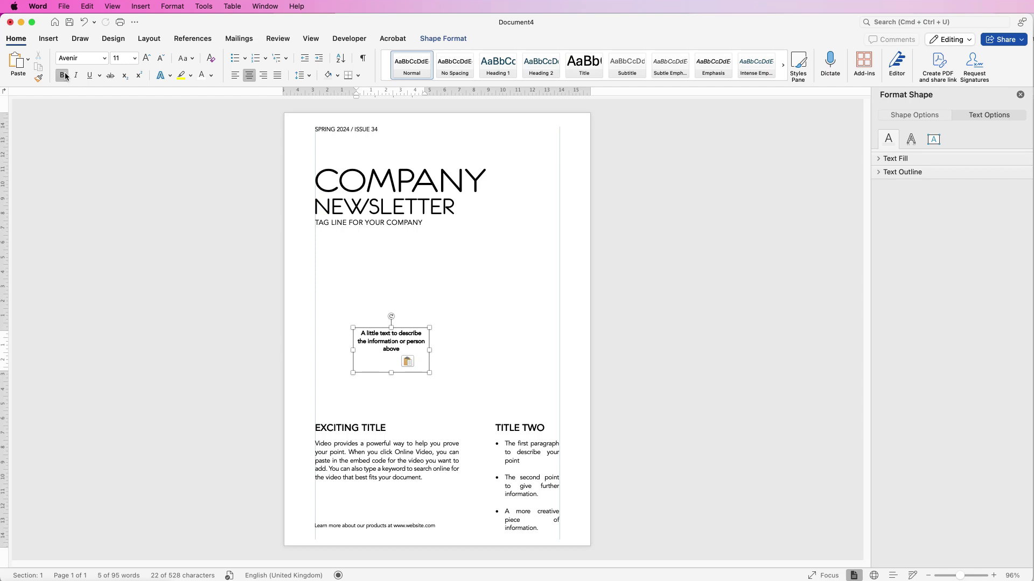
click(434, 264)
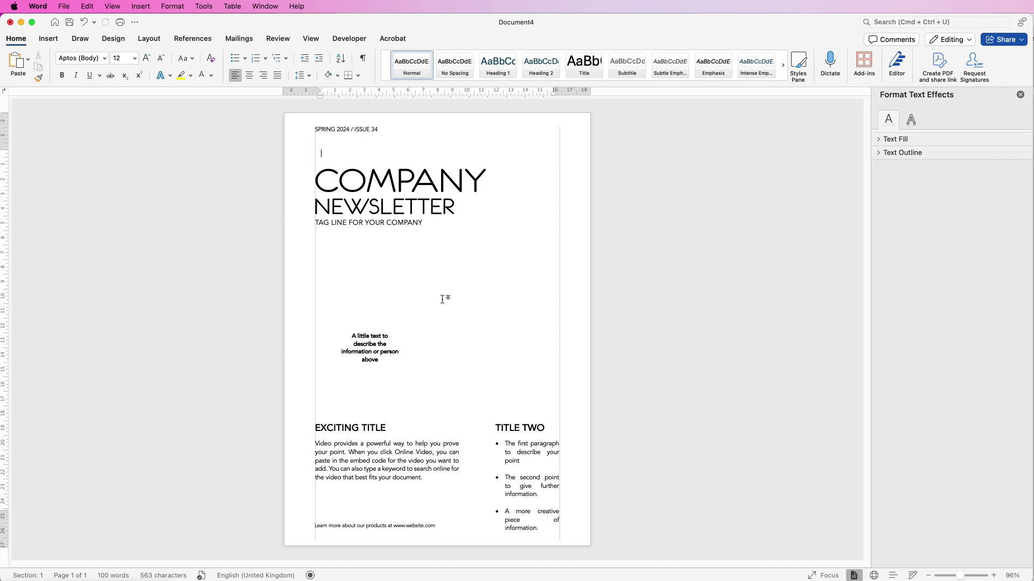
Search the stock images for BUSINESS PORTRAITS
click(48, 39)
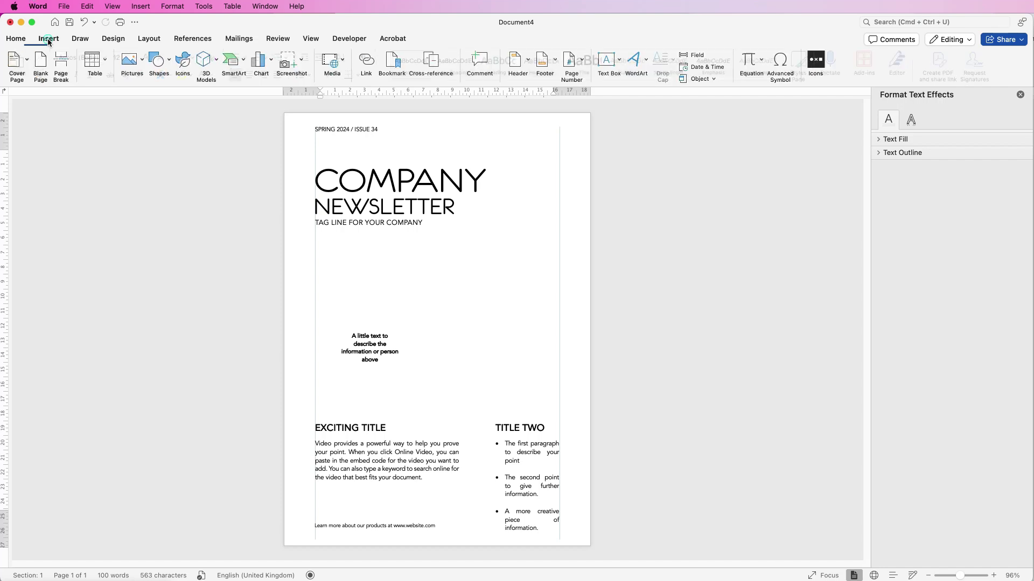
click(144, 61)
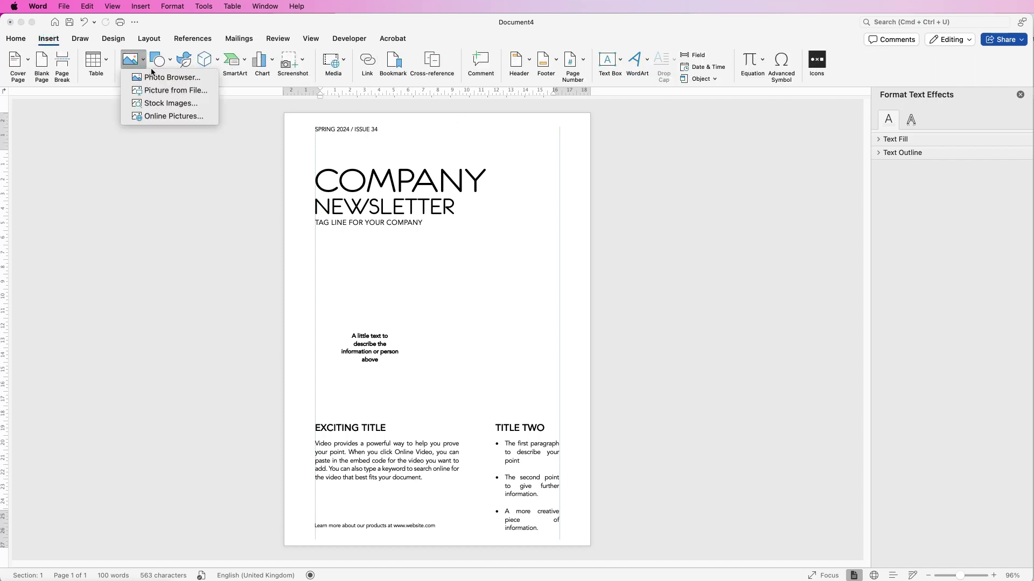
click(168, 104)
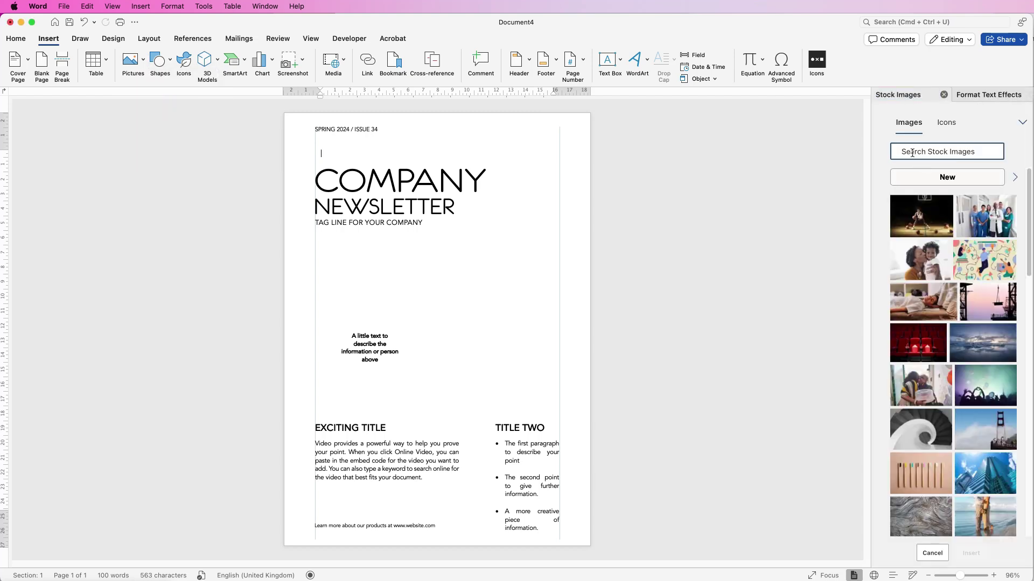
text(BUSINE)
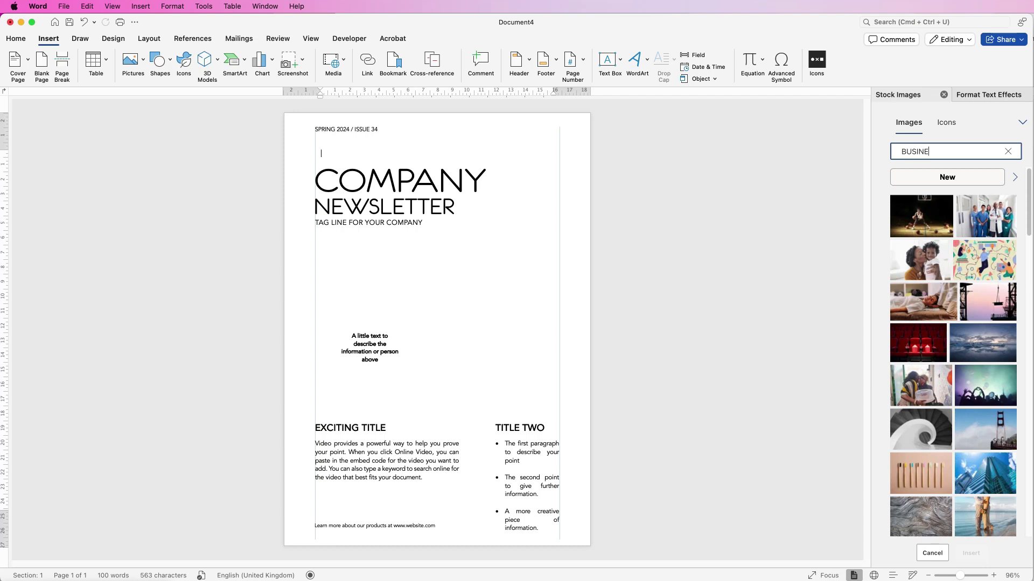
text(SS PORTRAITS)
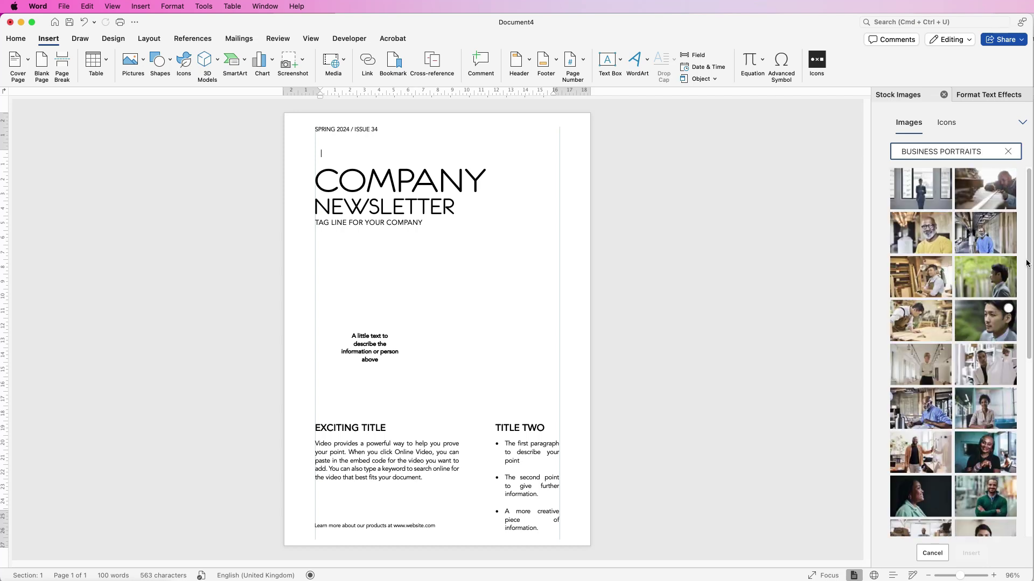
Insert three stock portraits: the seated woman in a beige blouse, the man in a green sweater and the man in glasses and a suit
scroll(1025, 268, down, 3)
scroll(1025, 267, down, 3)
click(1010, 248)
scroll(1017, 300, down, 1)
click(1007, 277)
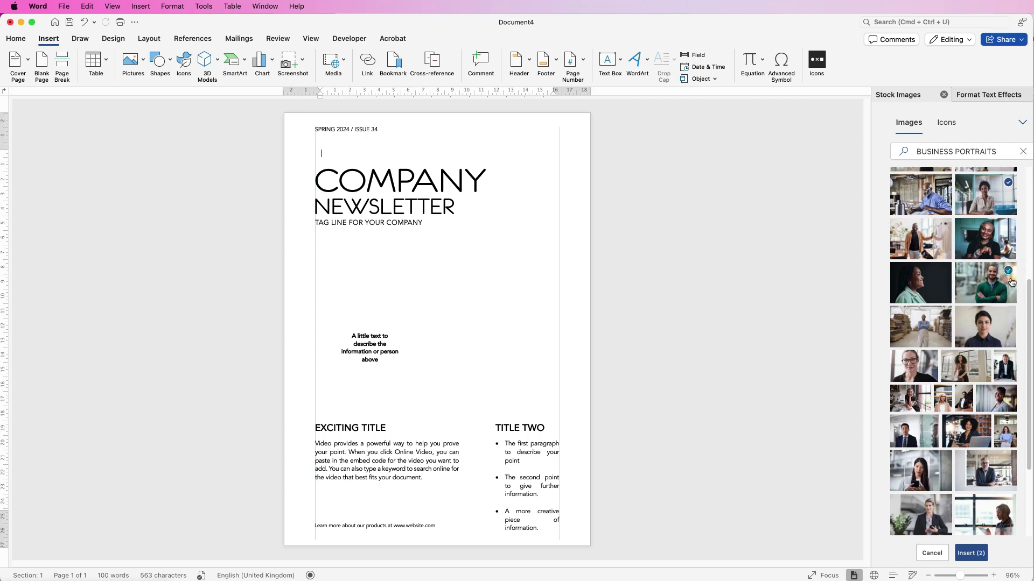
scroll(1008, 314, down, 2)
click(1004, 338)
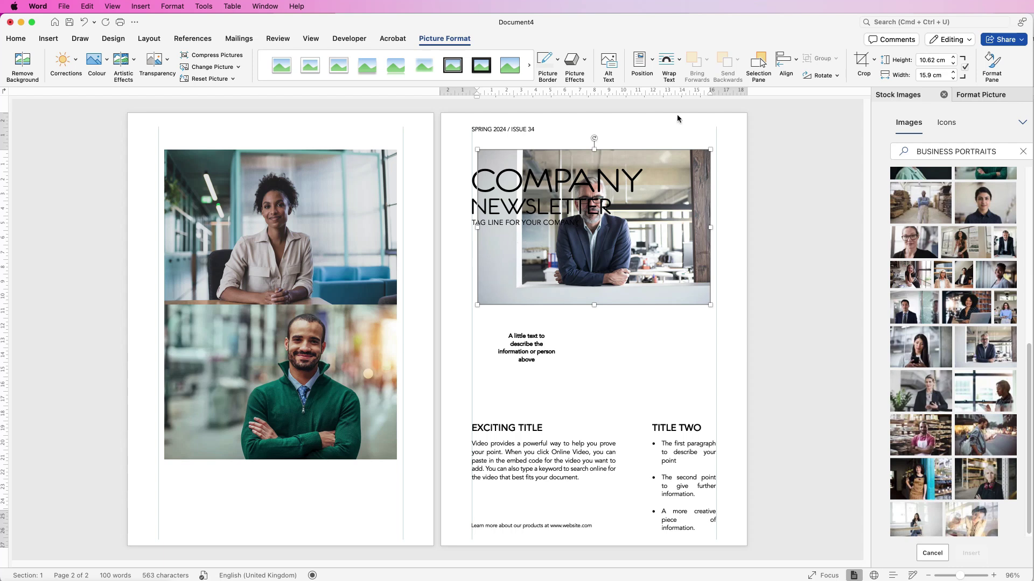
Set the picture of the man in glasses in front of text and crop it 1:1 around his upper body, about 7.29 cm square
click(680, 61)
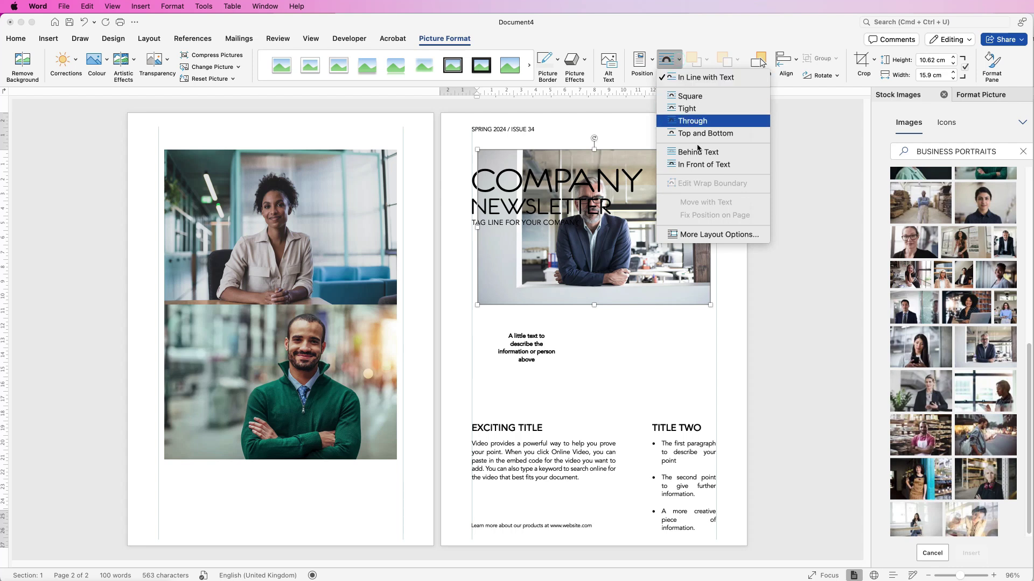
click(693, 165)
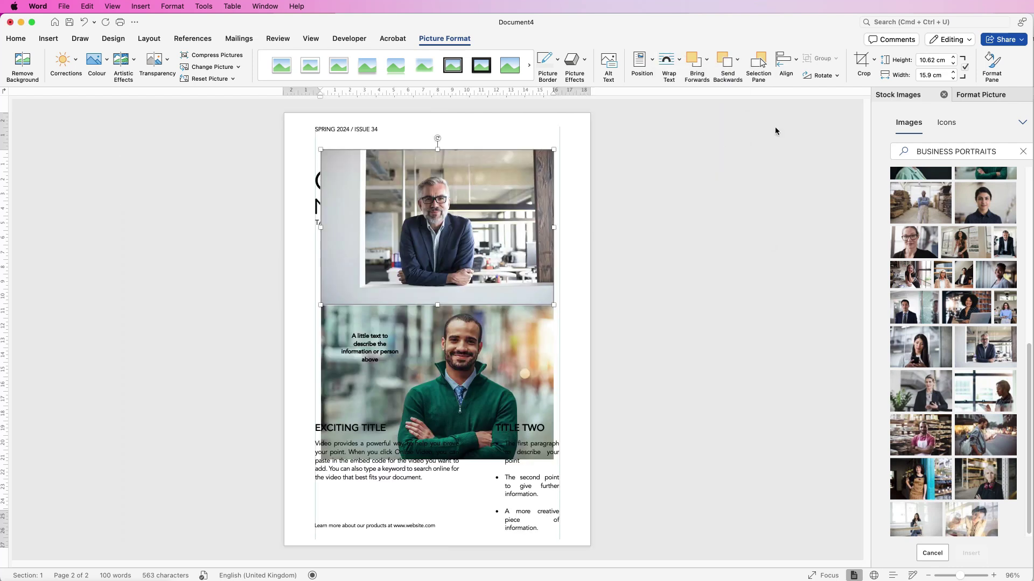
click(875, 62)
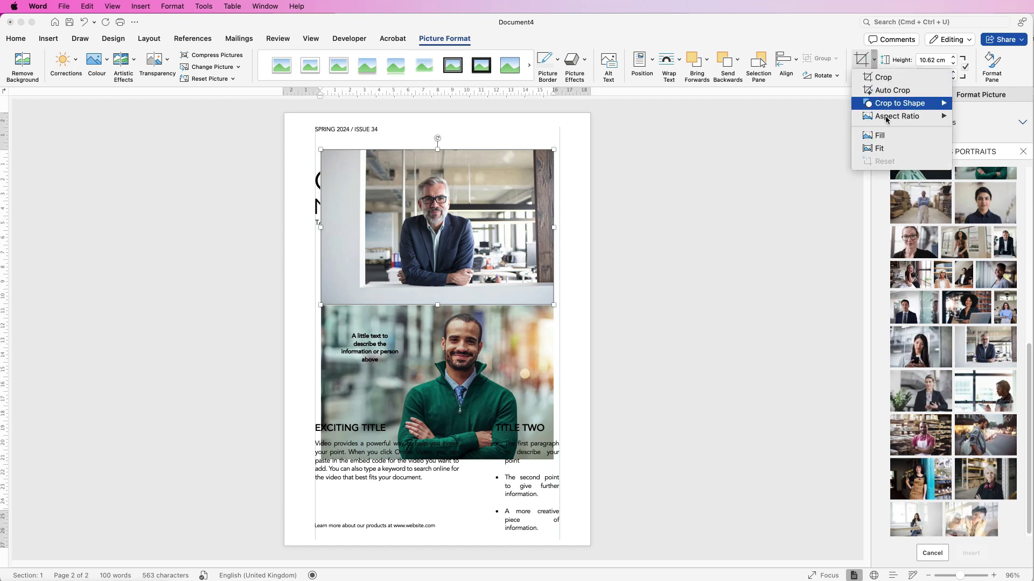
mouse_move(888, 121)
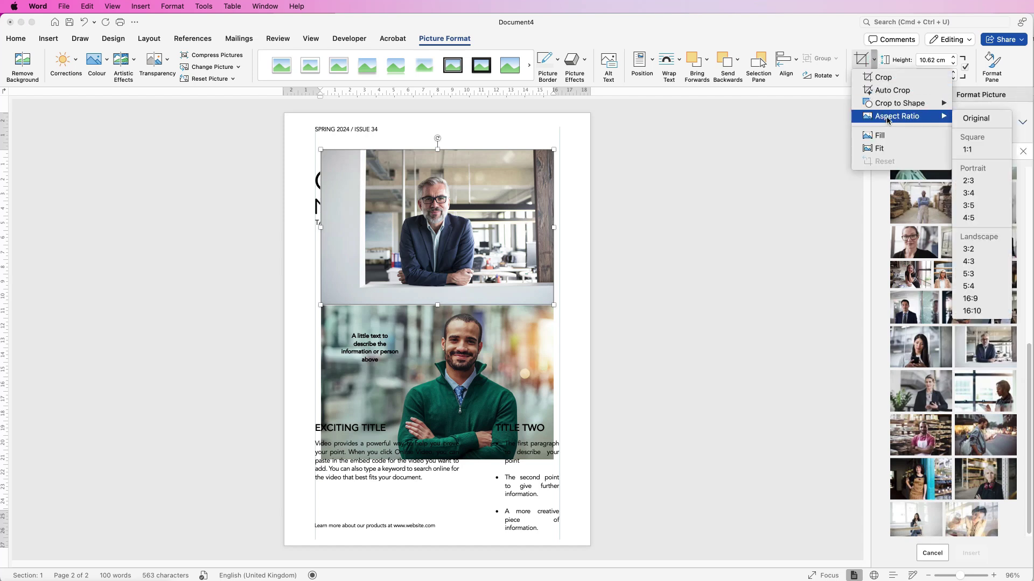
click(967, 151)
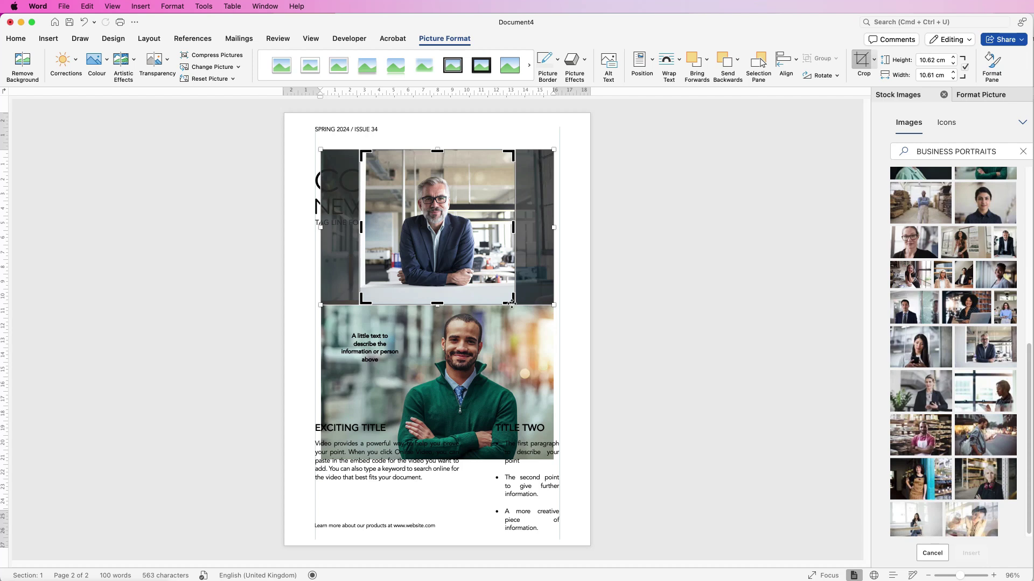
drag(512, 299, 414, 201)
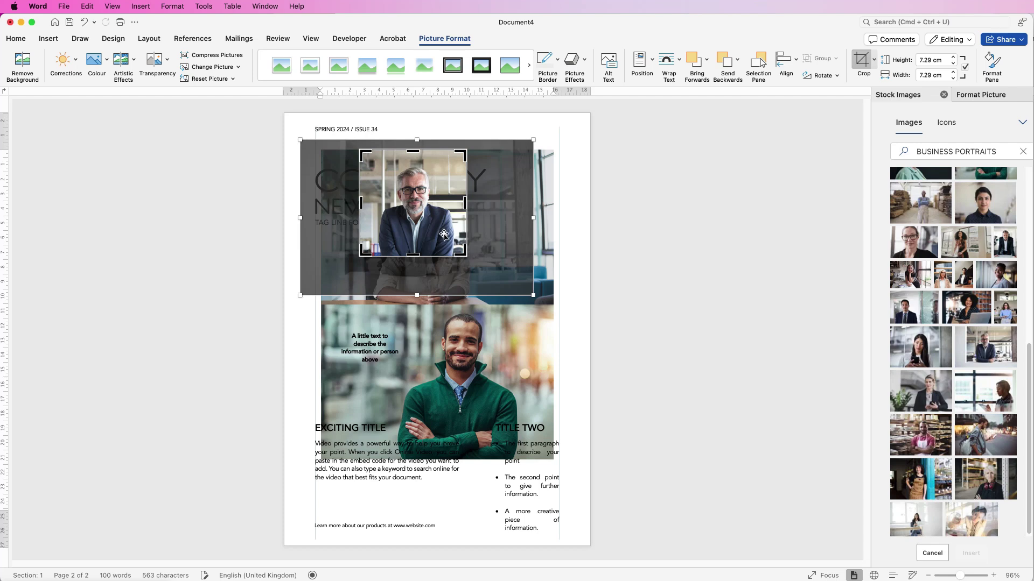
key(Escape)
Crop the portrait of the man in glasses to a circle, set its height to 3 cm and move it below the EXCITING TITLE paragraph
click(875, 61)
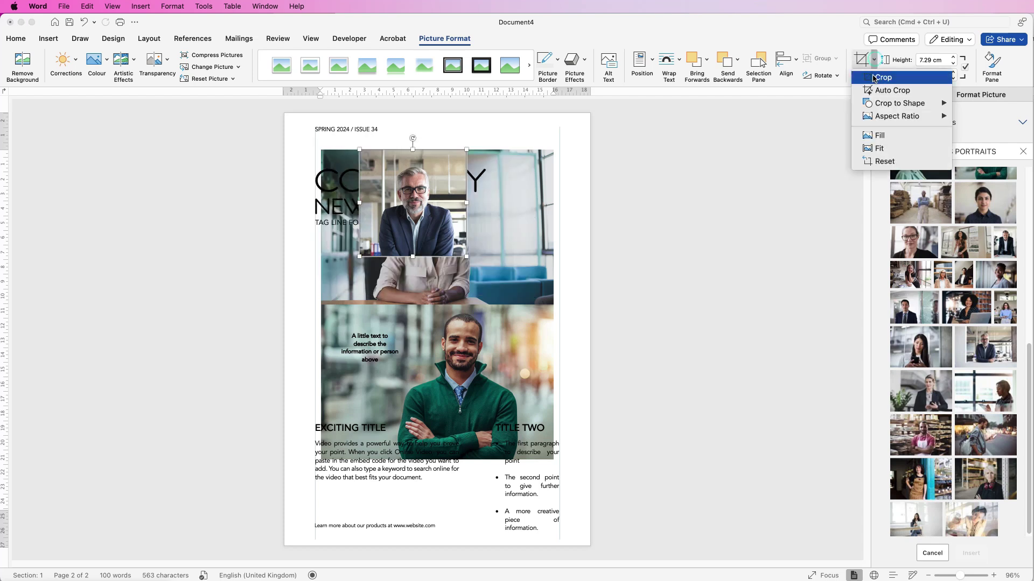
mouse_move(882, 104)
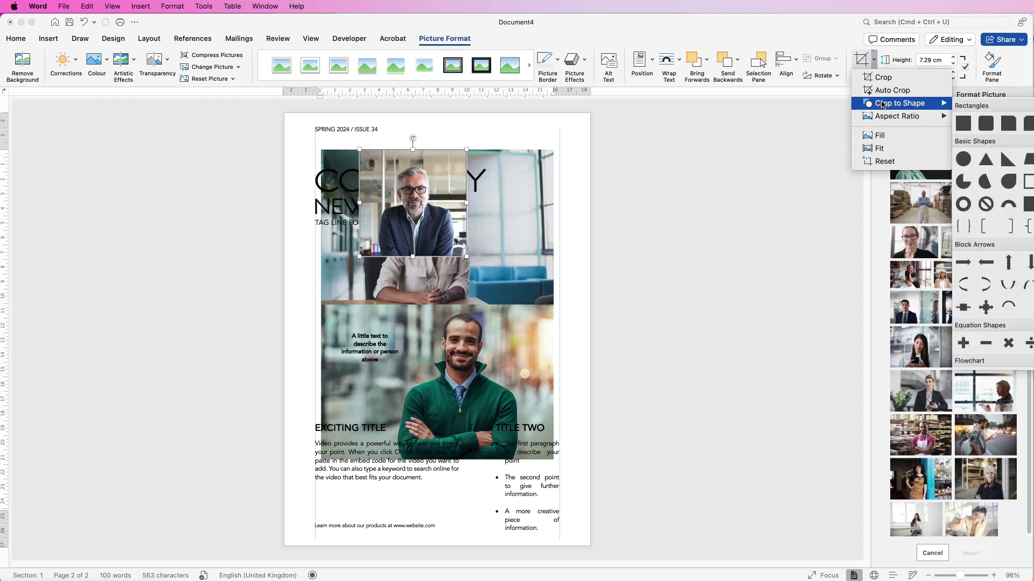
click(962, 160)
drag(942, 60, 916, 60)
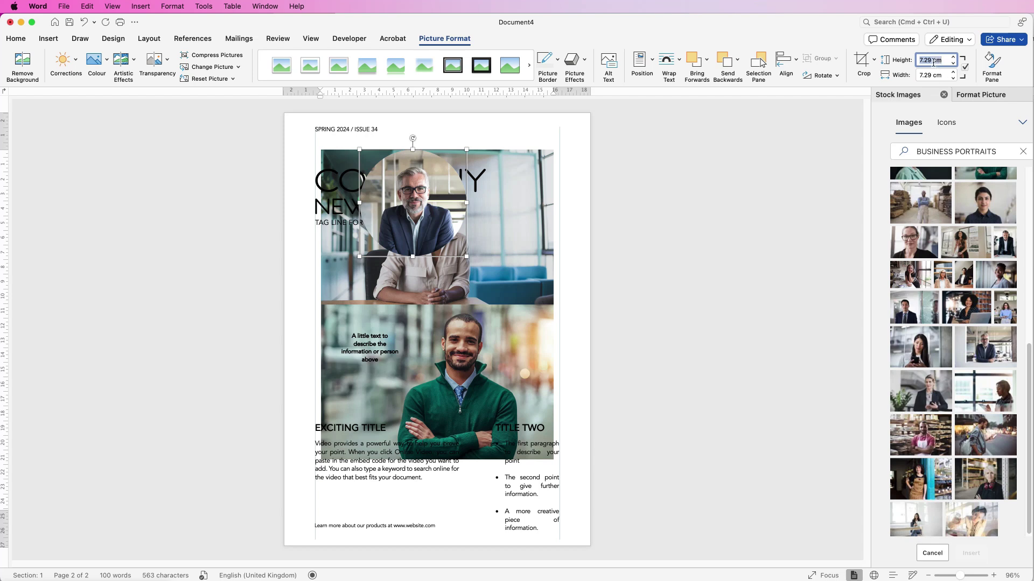
text(3)
key(Return)
drag(381, 171, 327, 517)
Set the woman's picture in front of text and crop it 1:1 around her head and shoulders, about 7.05 cm square
click(447, 169)
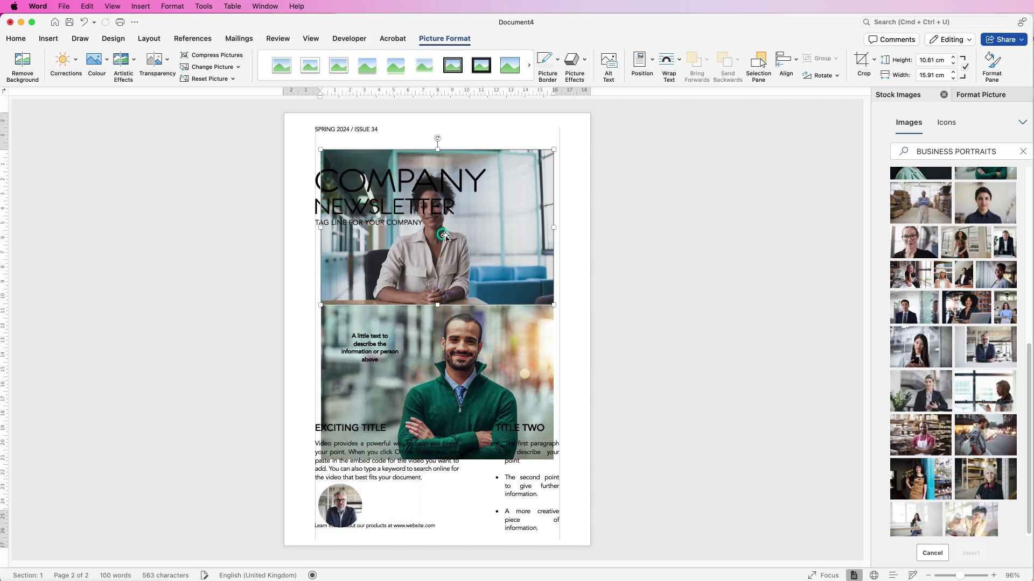
click(679, 62)
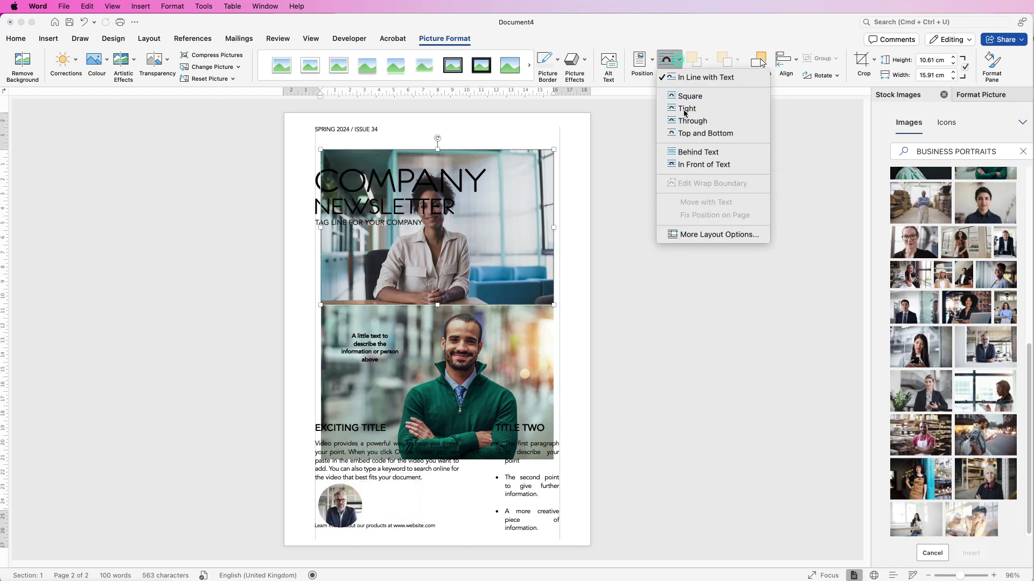
click(696, 164)
click(874, 60)
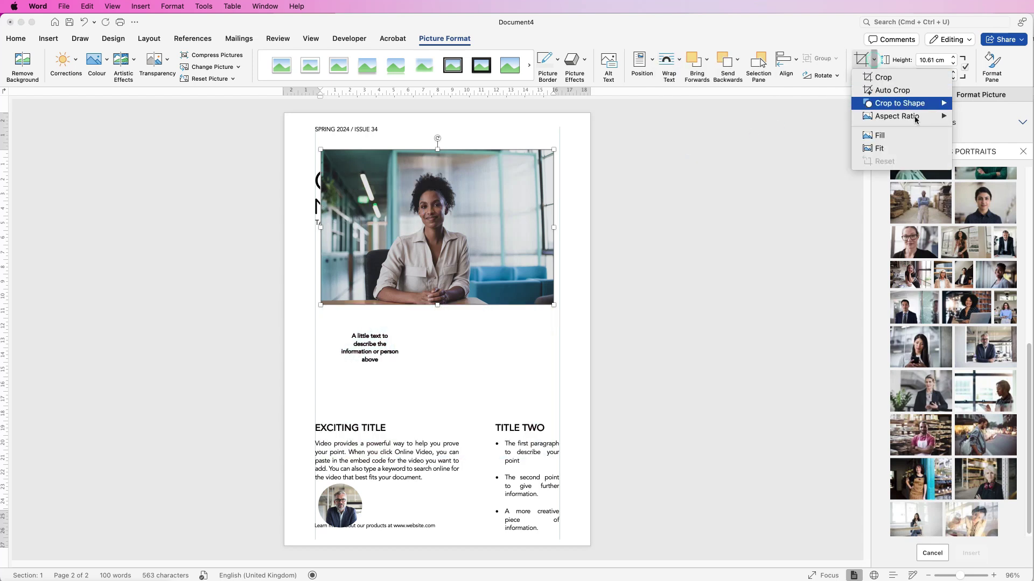
mouse_move(915, 118)
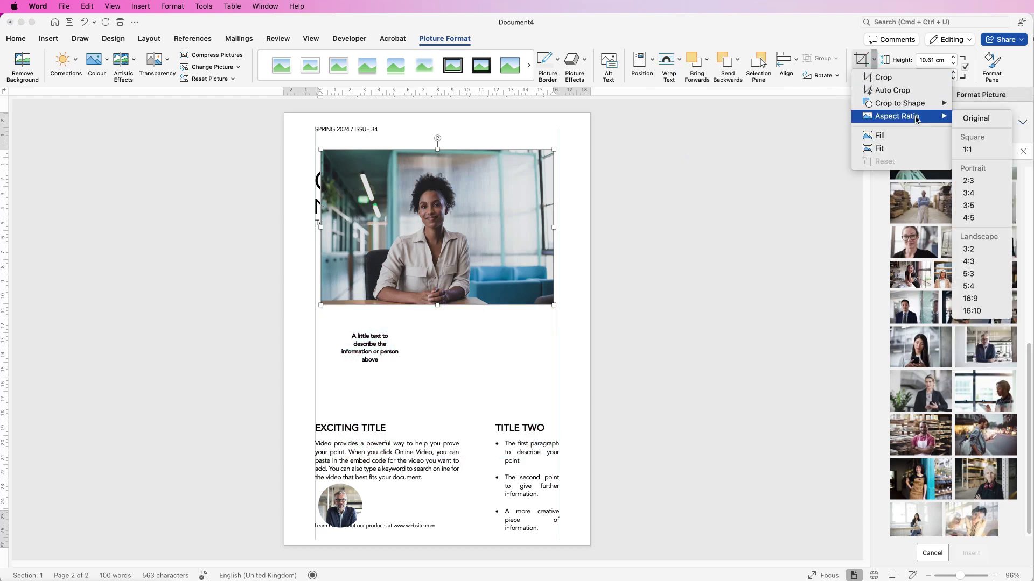
click(967, 150)
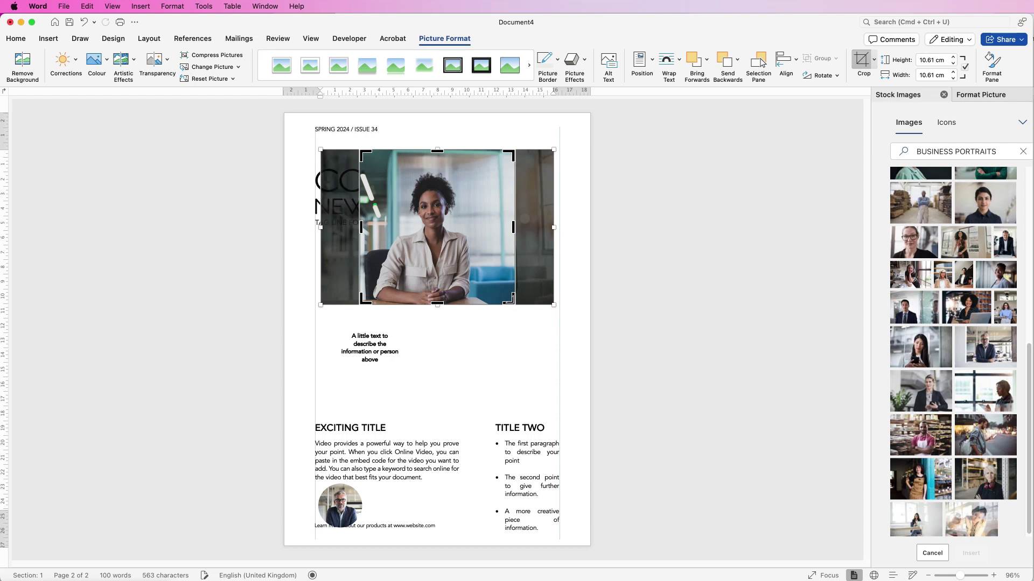
drag(509, 300, 409, 203)
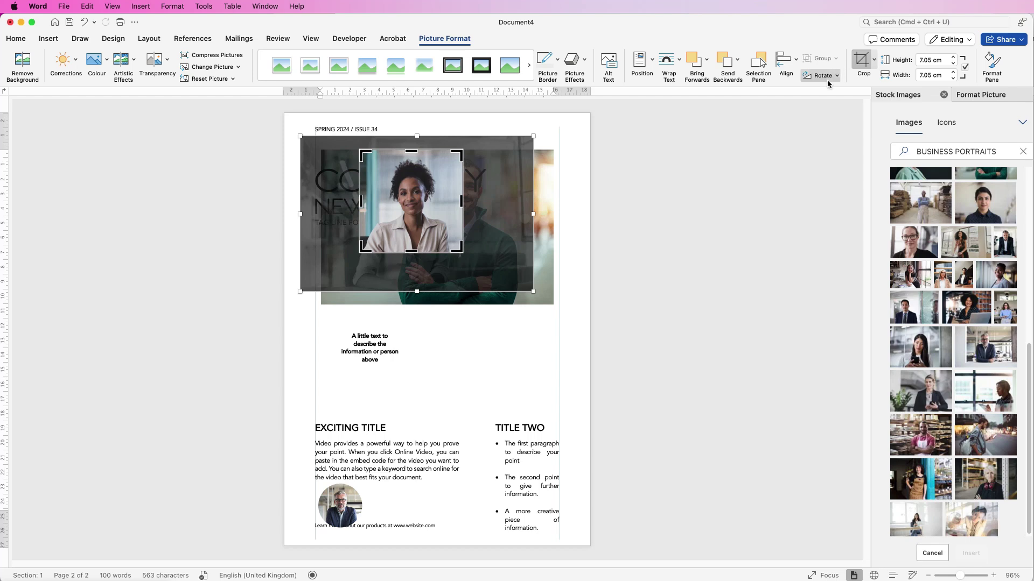
click(861, 60)
Crop the woman's portrait to a circle and set its height to 3 cm
click(874, 59)
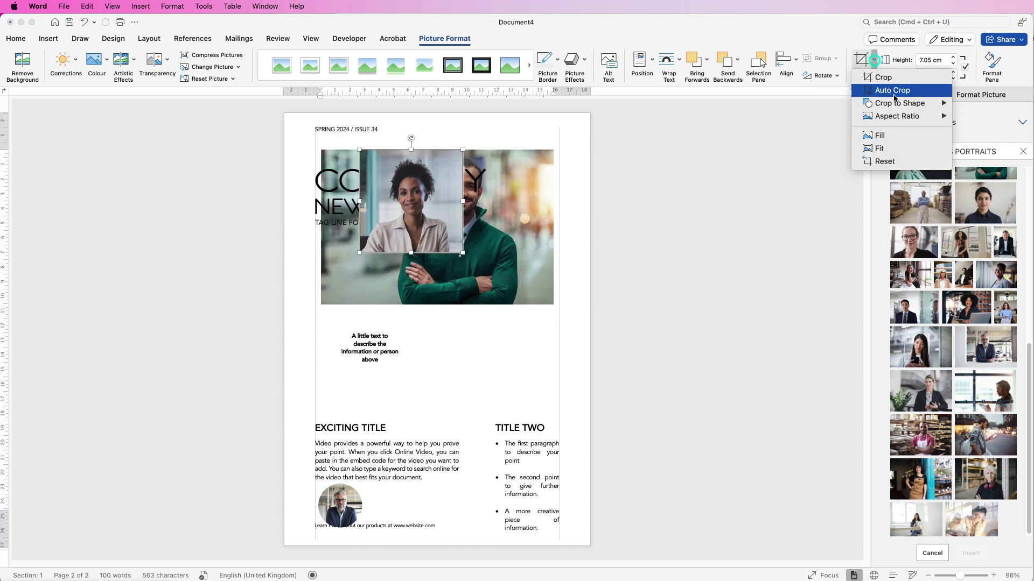
mouse_move(942, 107)
click(963, 159)
click(943, 60)
text(3)
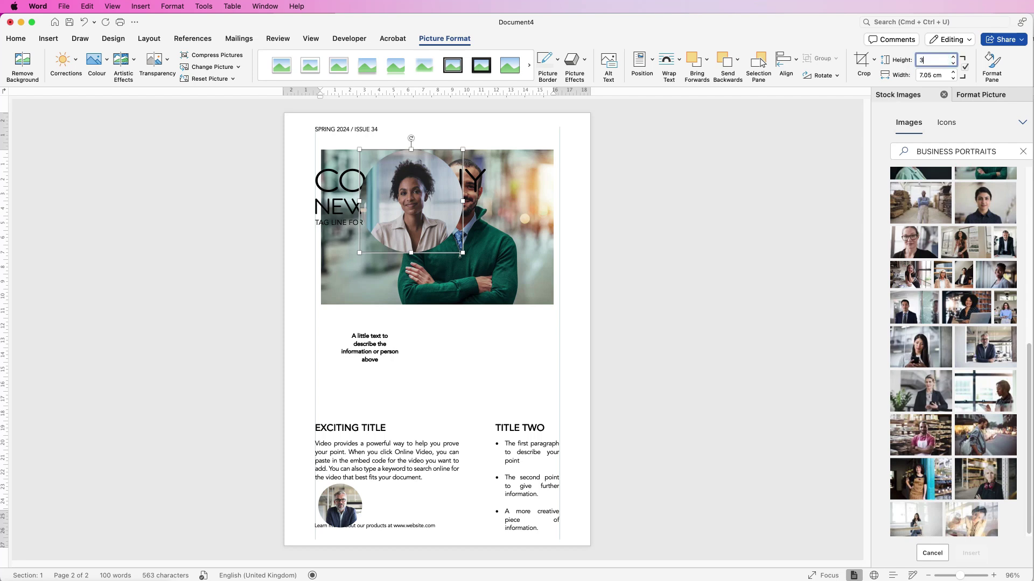
key(Return)
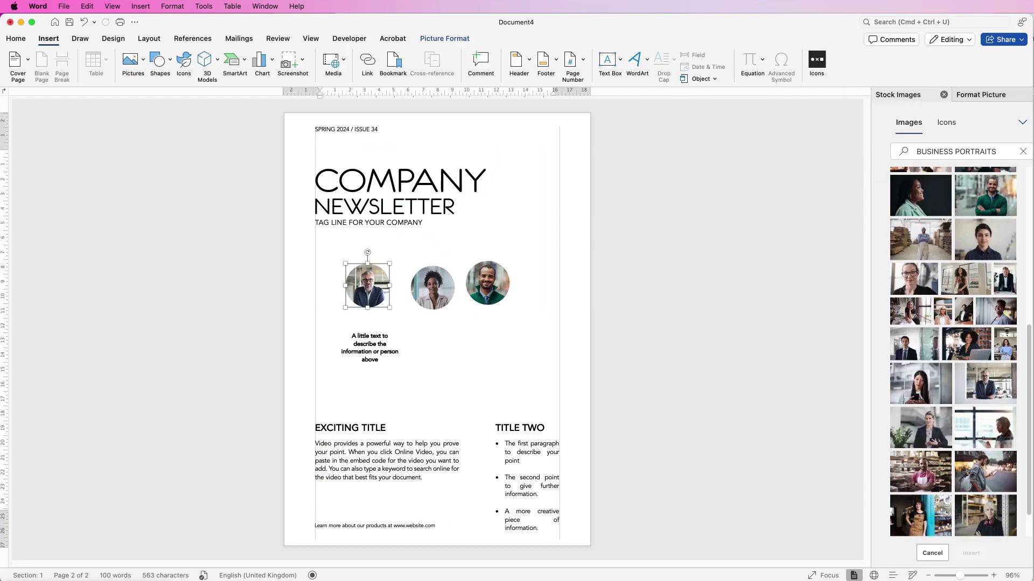
Search the stock images for BUSINESS and insert the photo of the smiling man in a grey suit with colleagues behind him
click(947, 151)
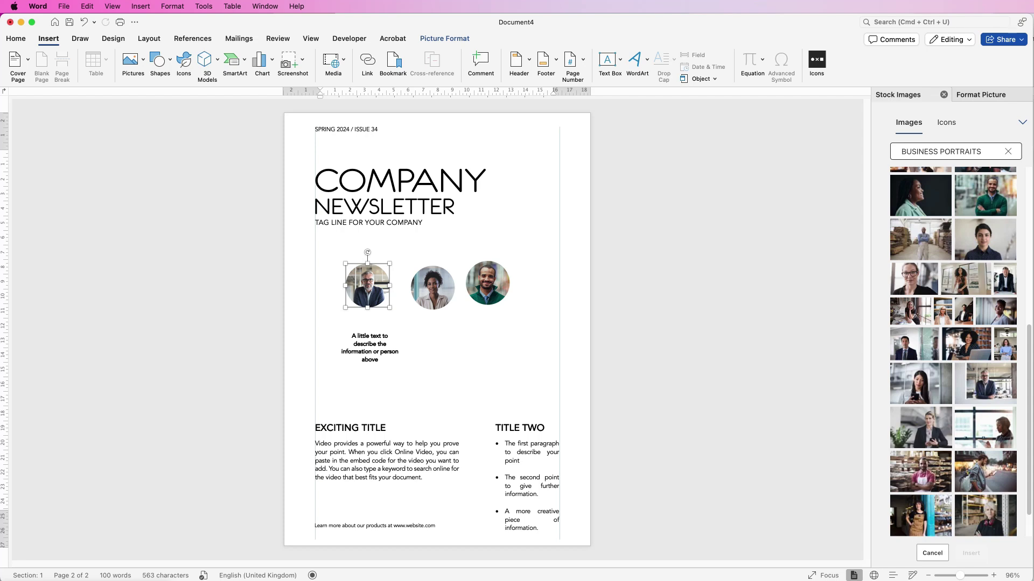
double_click(960, 151)
key(BackSpace)
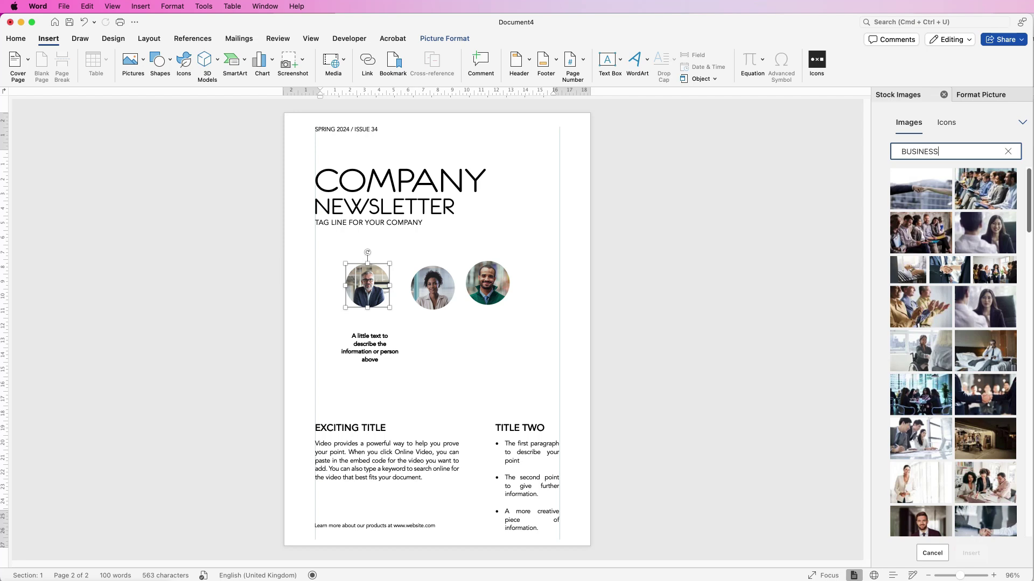
scroll(953, 352, down, 10)
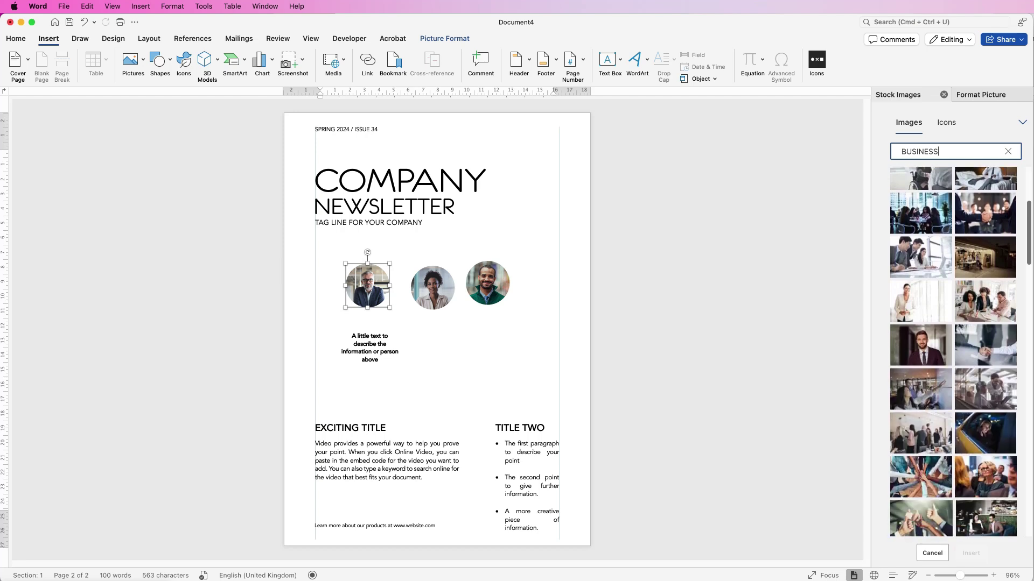
scroll(954, 352, down, 10)
click(985, 366)
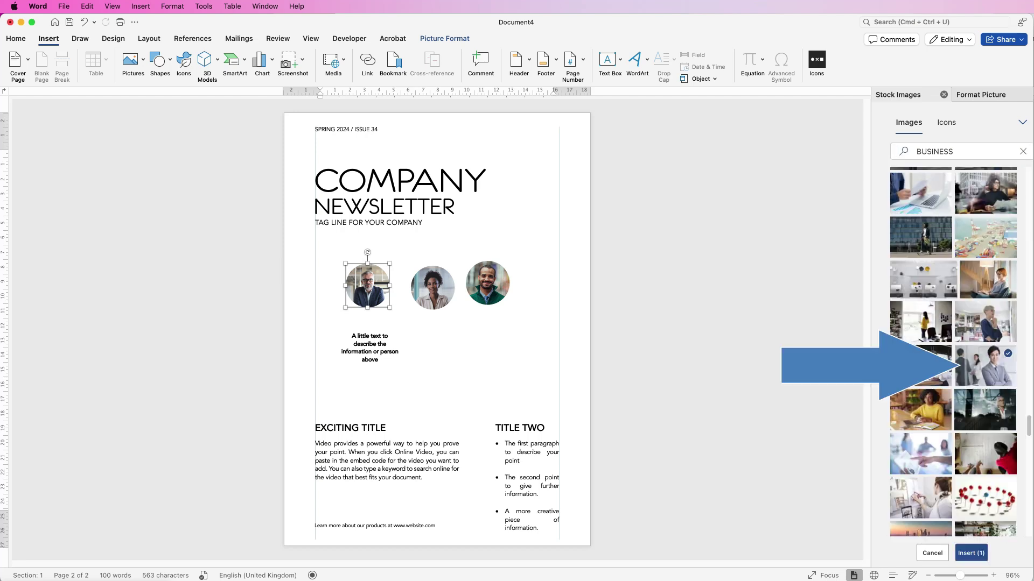
click(971, 552)
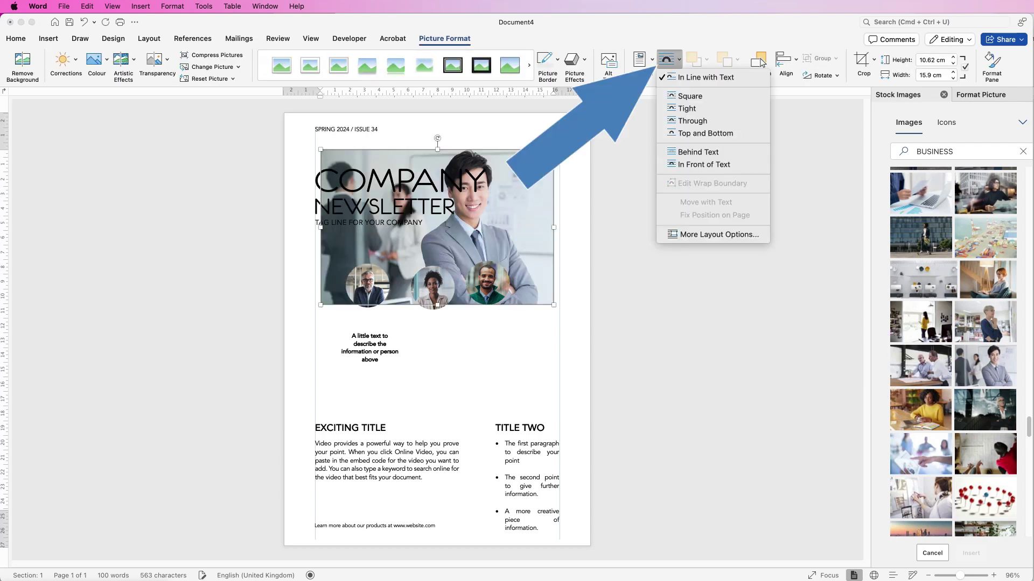
Set the business photo behind text and enlarge it to span the page width, about 14.79 cm high and 22.18 cm wide
key(Down)
key(Down)
key(Down)
key(Down)
key(Down)
key(Down)
key(Return)
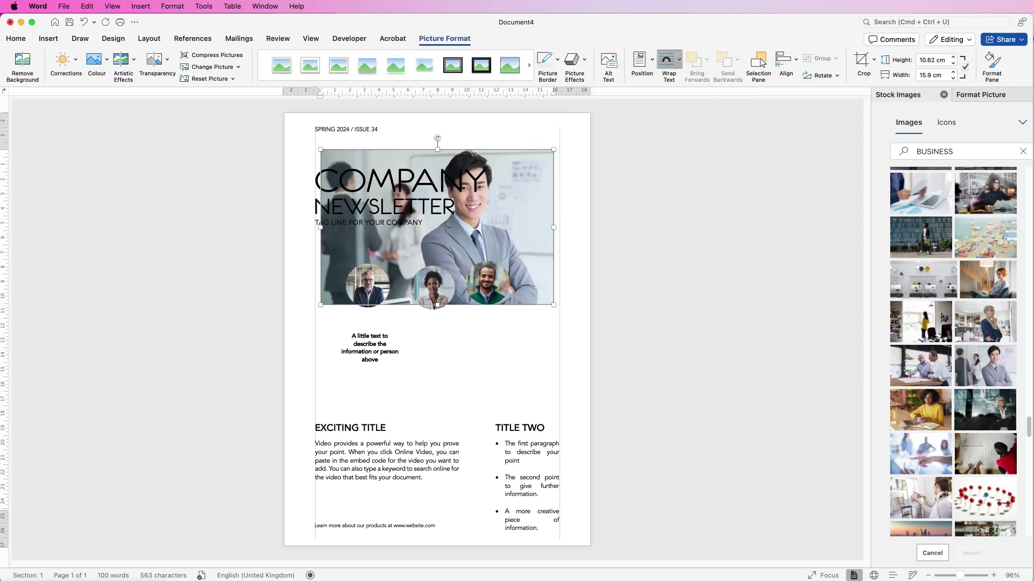
drag(554, 305, 599, 336)
drag(321, 336, 276, 366)
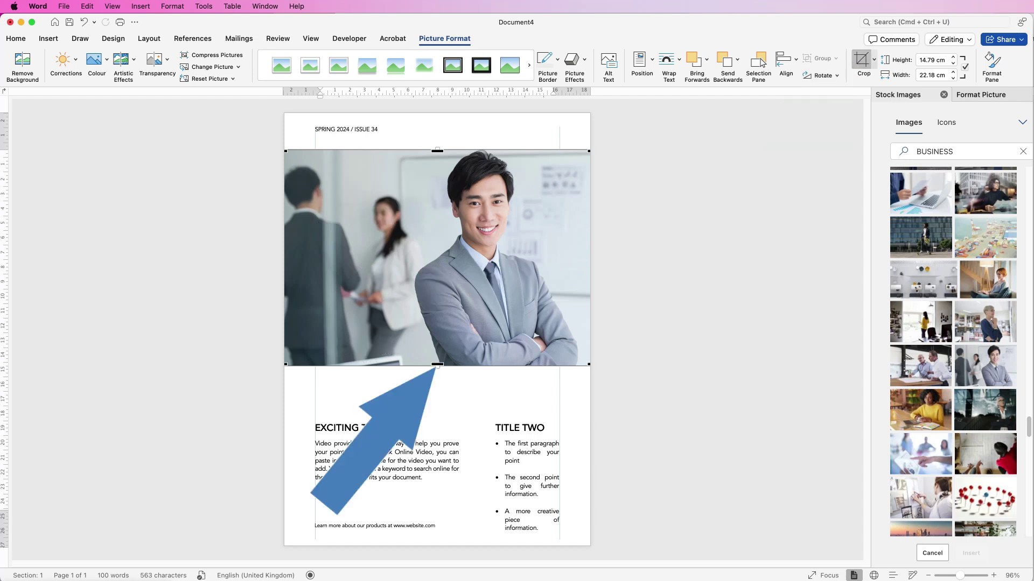
Crop the business photo from its lower edge to about 9.46 cm high and reposition it behind the newsletter title
drag(437, 365, 437, 288)
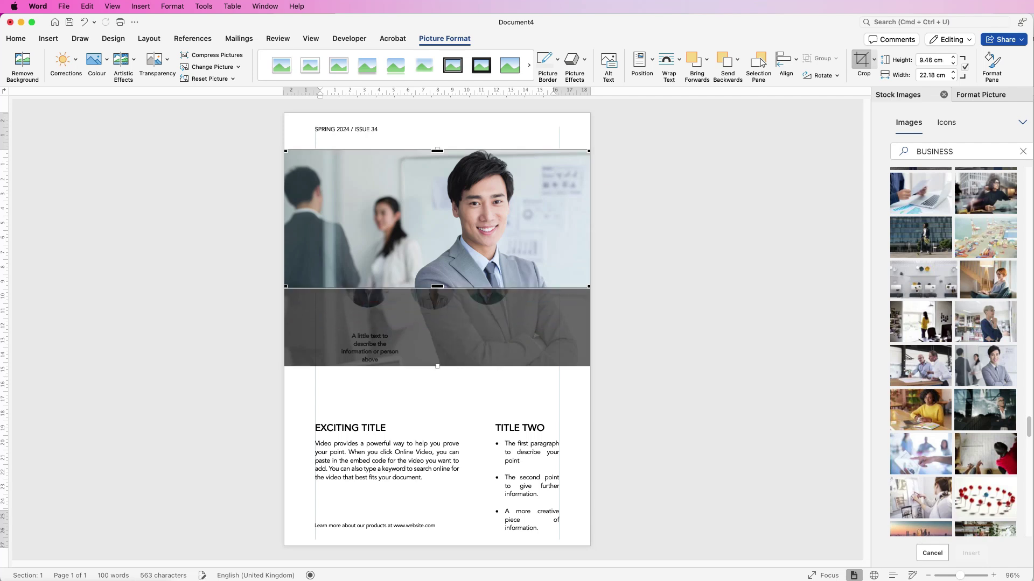
key(Escape)
drag(538, 210, 518, 220)
Set the font size of the COMPANY title to 68
click(323, 175)
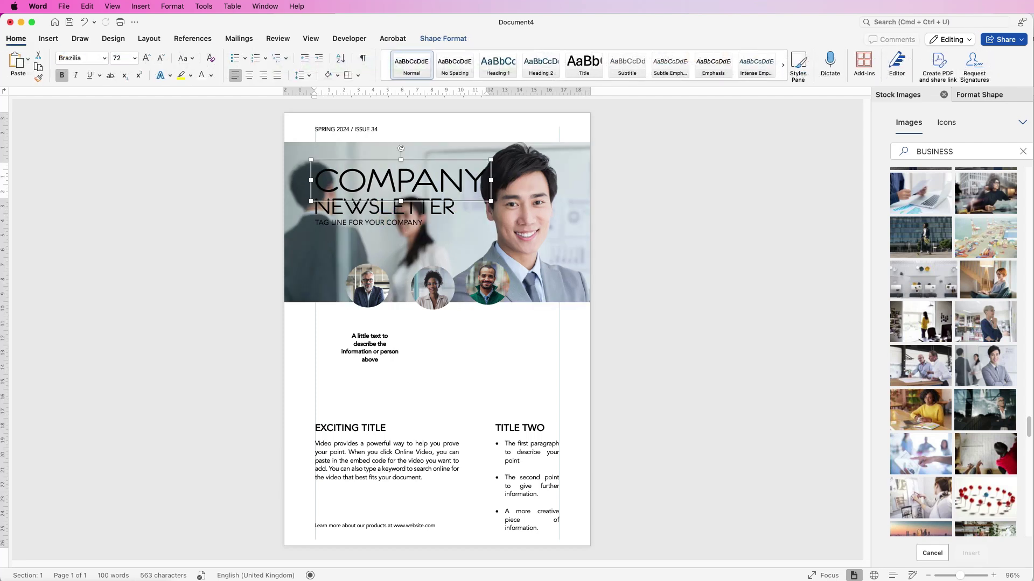
click(135, 59)
click(124, 62)
text(68)
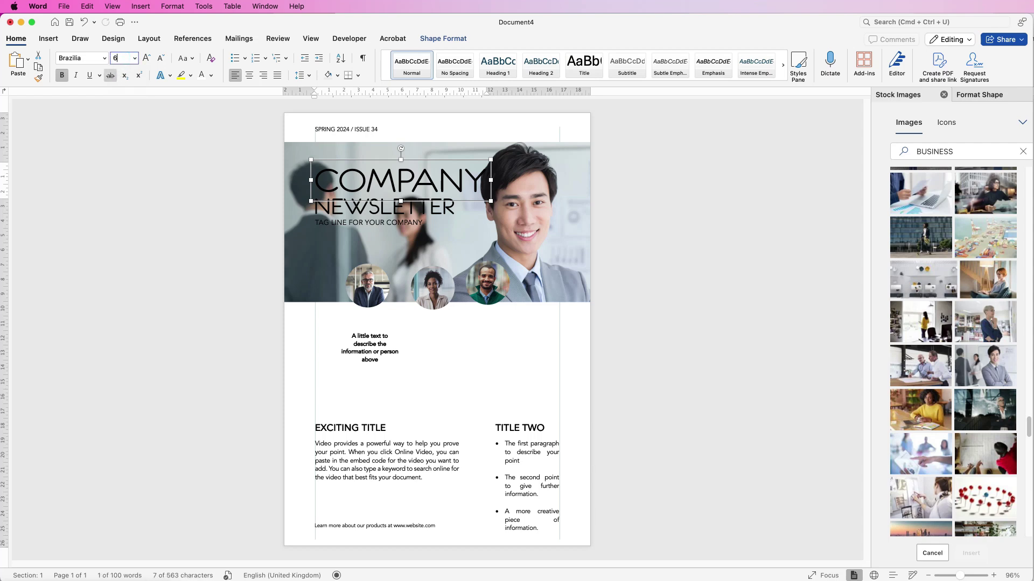
key(Return)
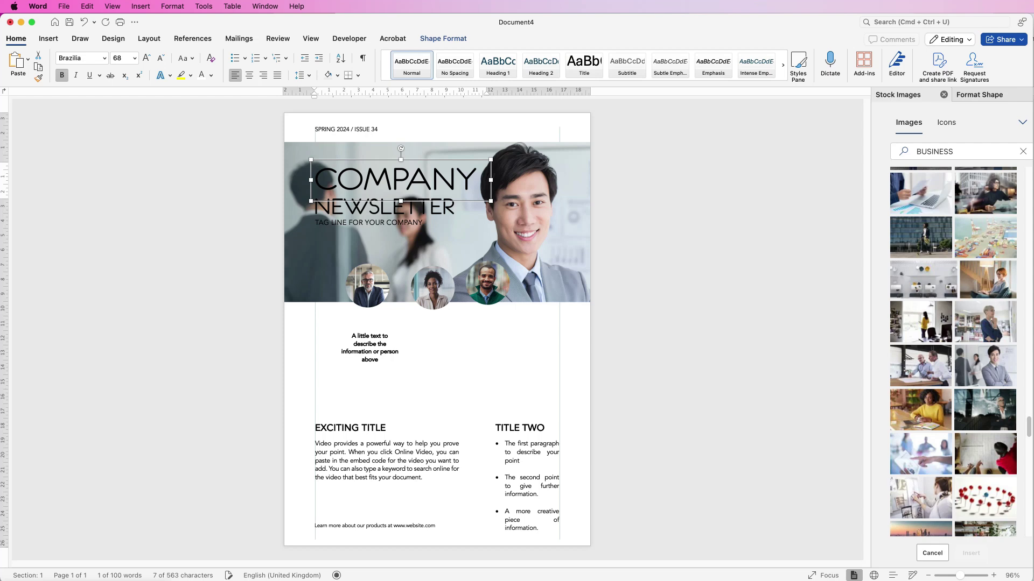
click(565, 253)
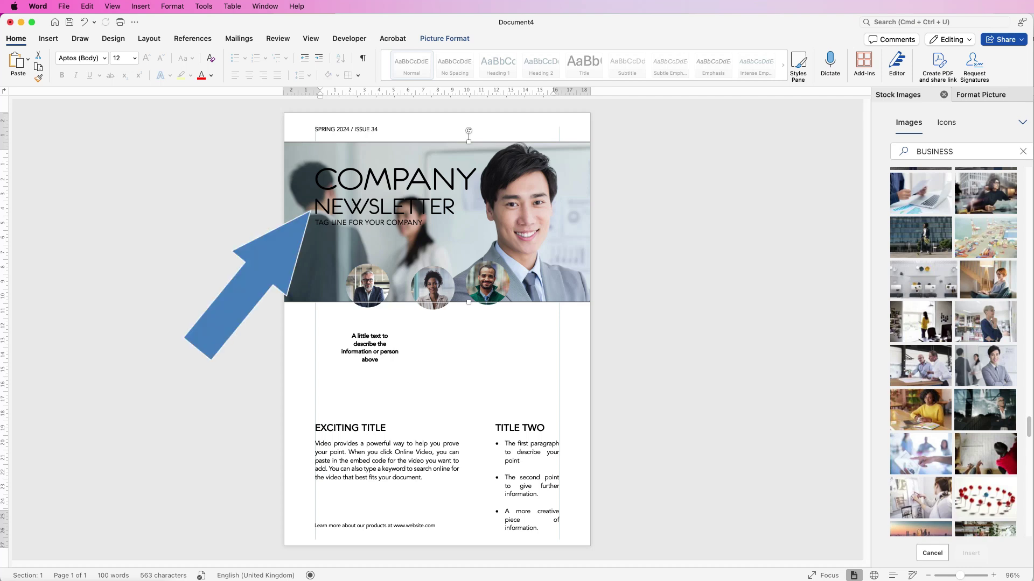
Draw a rectangle about 10.95 cm high and 20.96 cm wide that covers the whole business photo
click(321, 153)
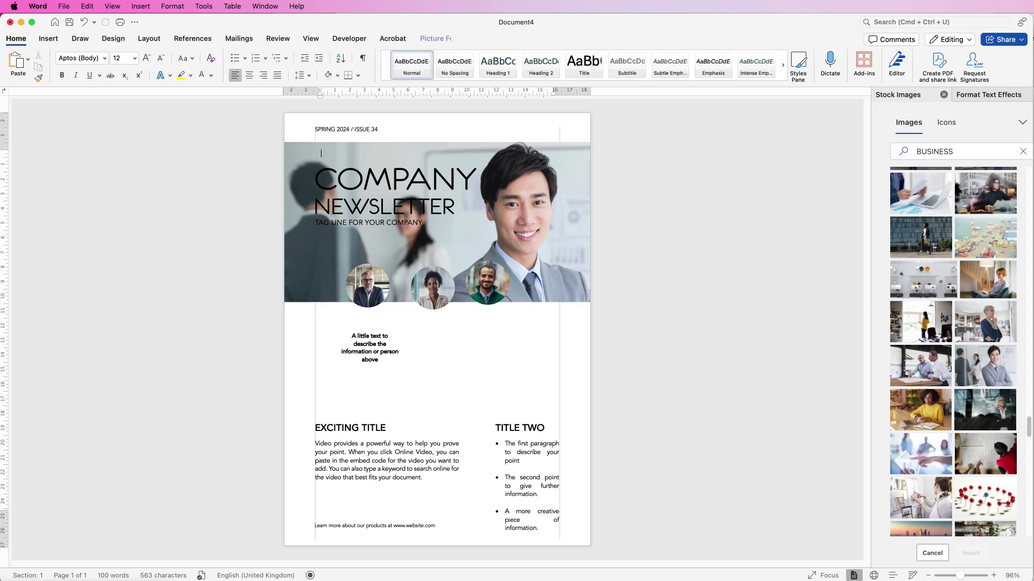
click(48, 38)
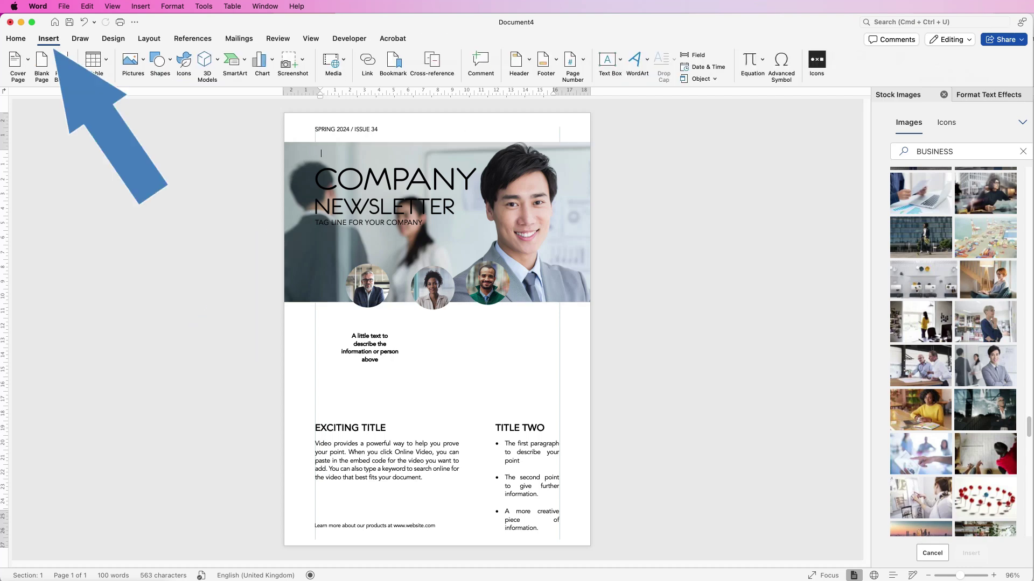
click(157, 59)
click(159, 189)
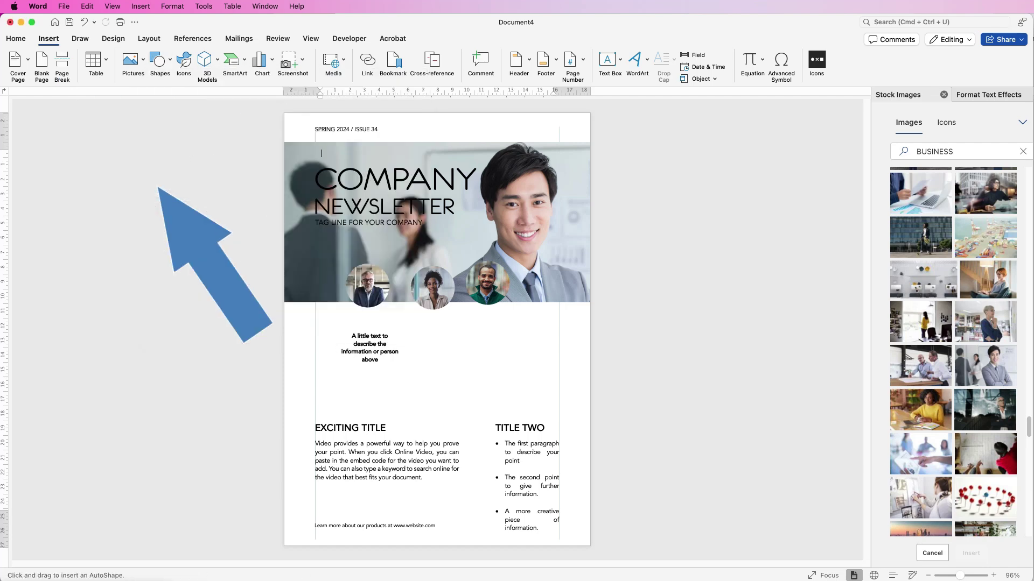
drag(284, 141, 590, 303)
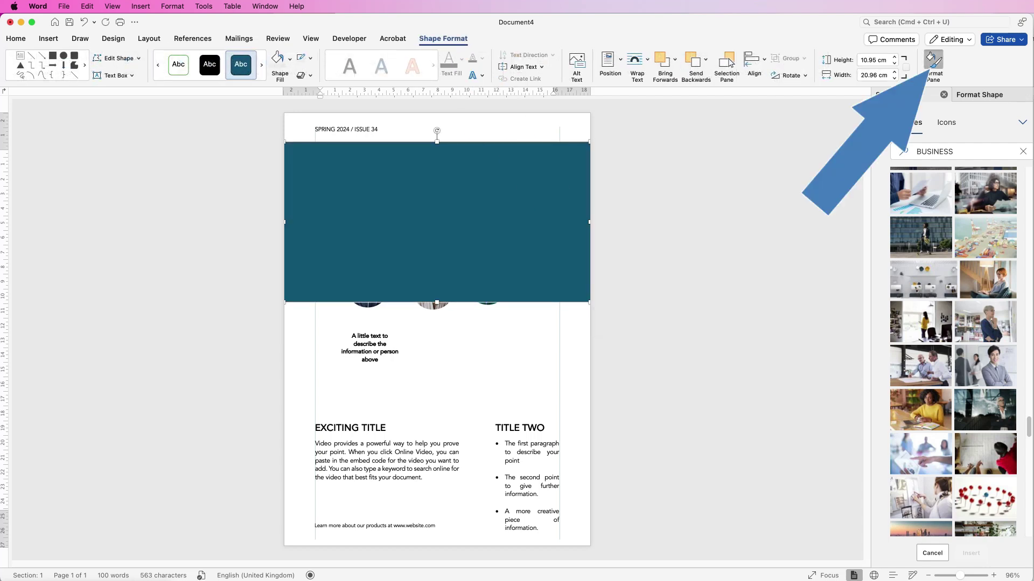
Give the rectangle over the photo a linear gradient fill running horizontally at a 0° angle
click(933, 64)
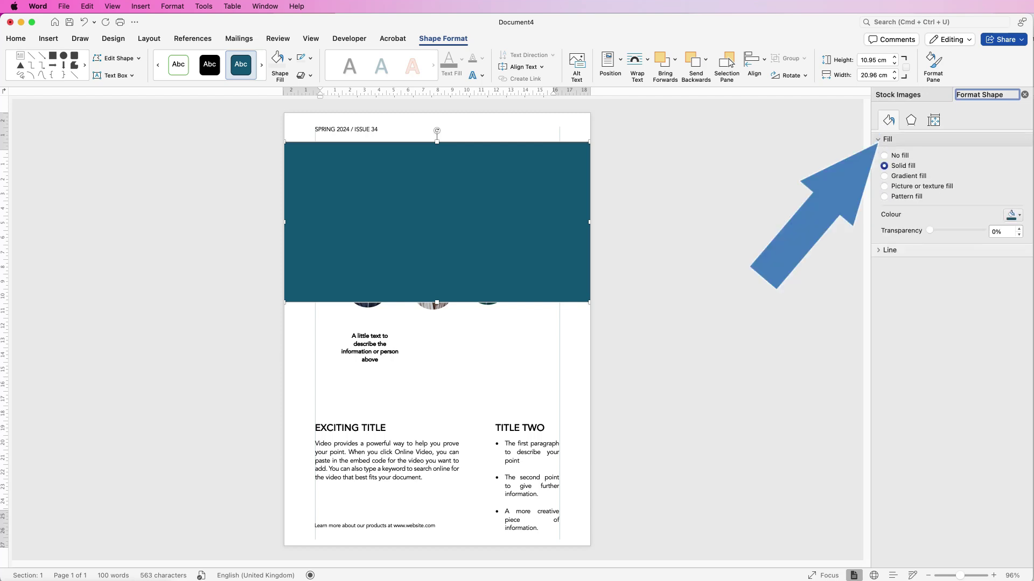
click(884, 176)
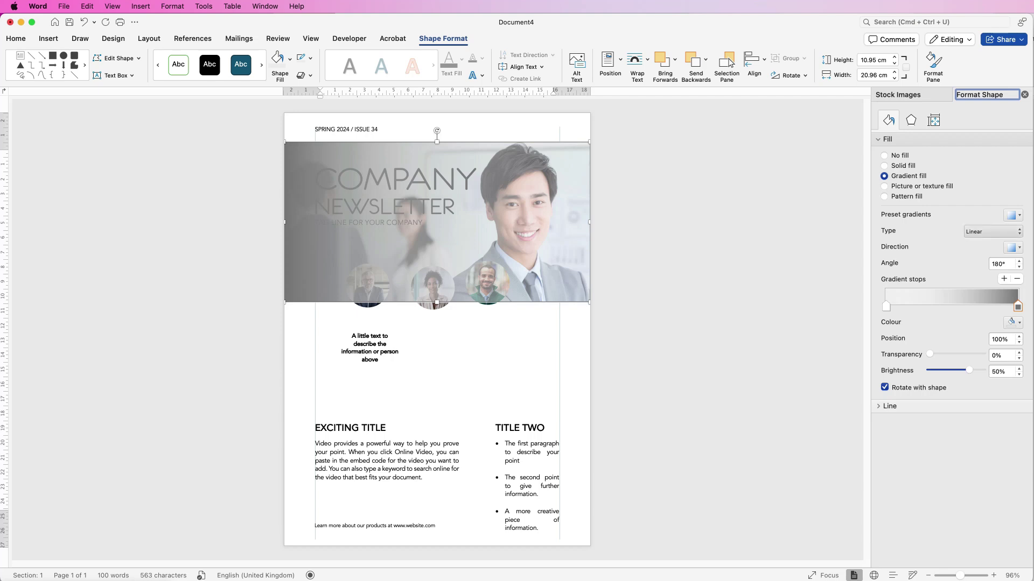
click(992, 231)
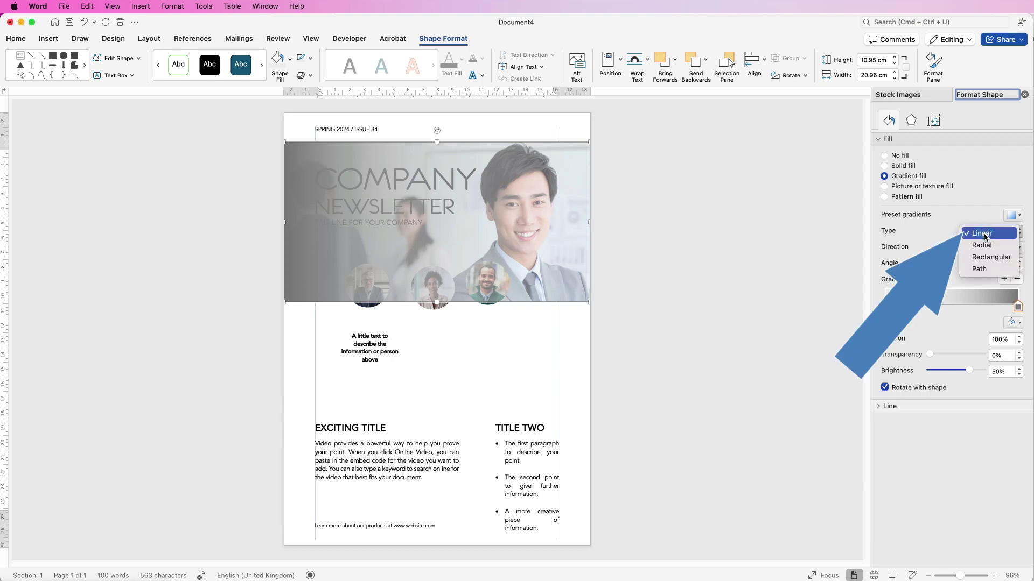
click(985, 231)
click(1019, 248)
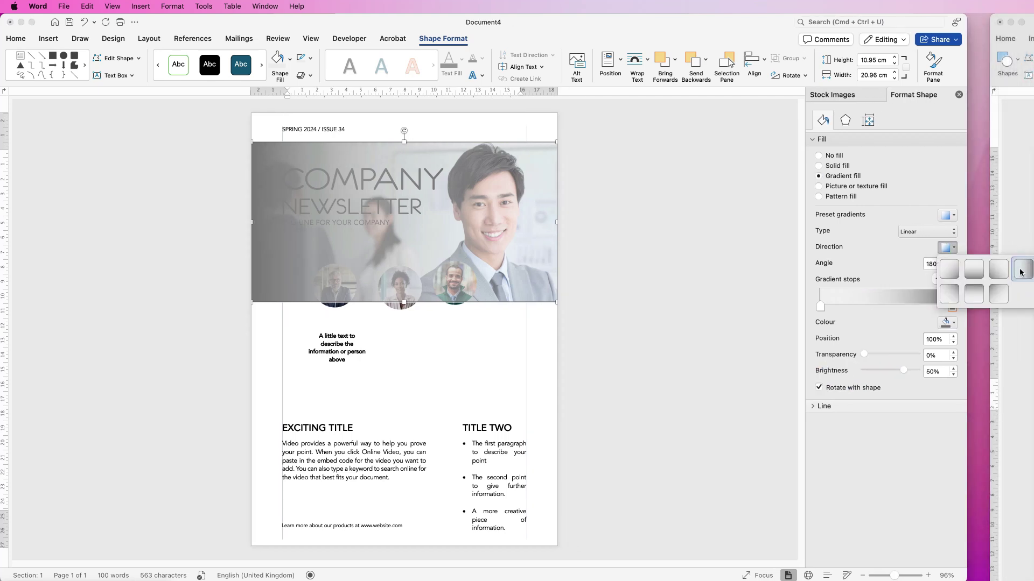
click(1022, 272)
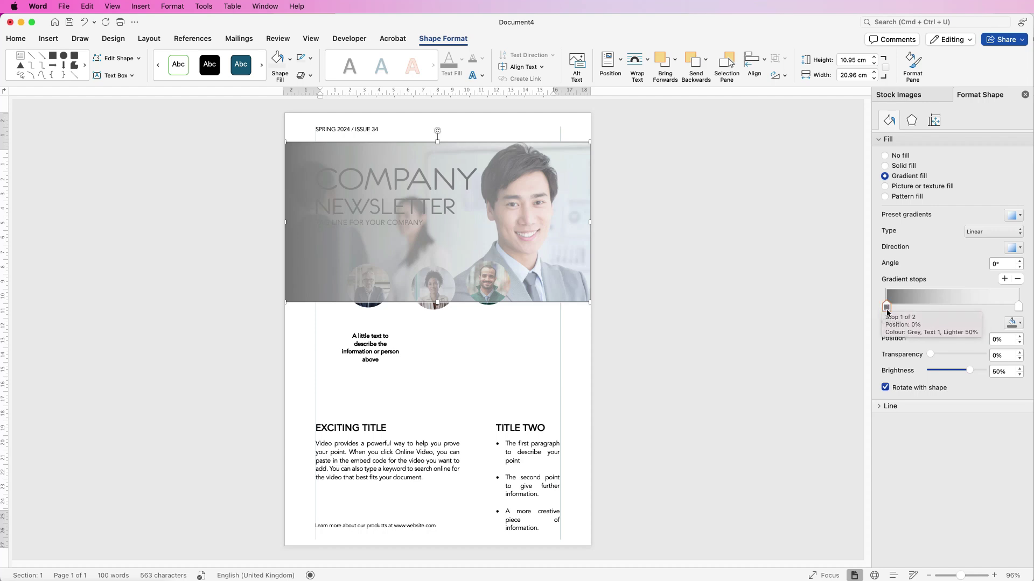
Set the rectangle's first gradient stop to Grey, Text 1, Lighter 50% and its last stop to white with 78% transparency
click(1021, 323)
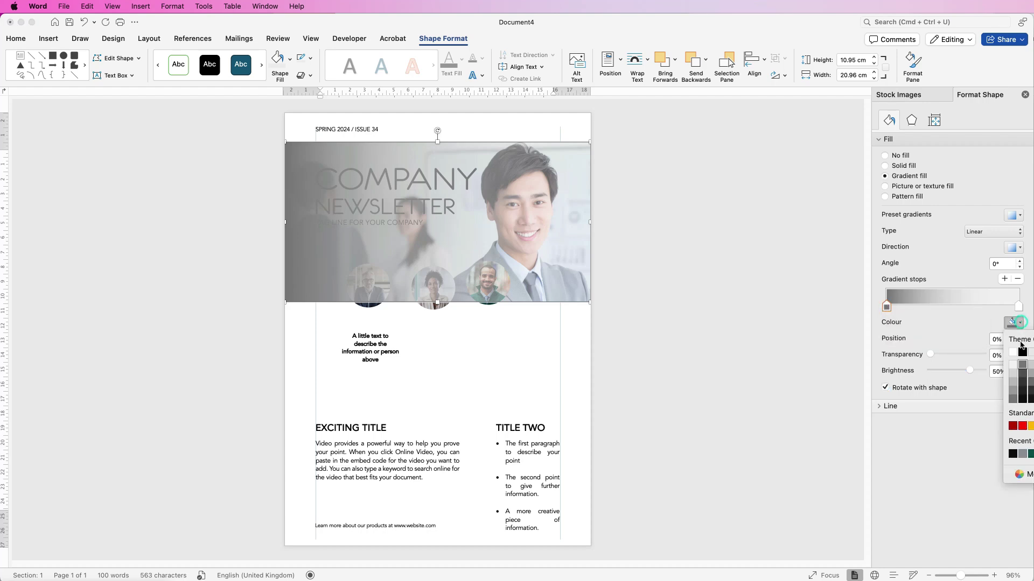
click(1021, 366)
click(1018, 308)
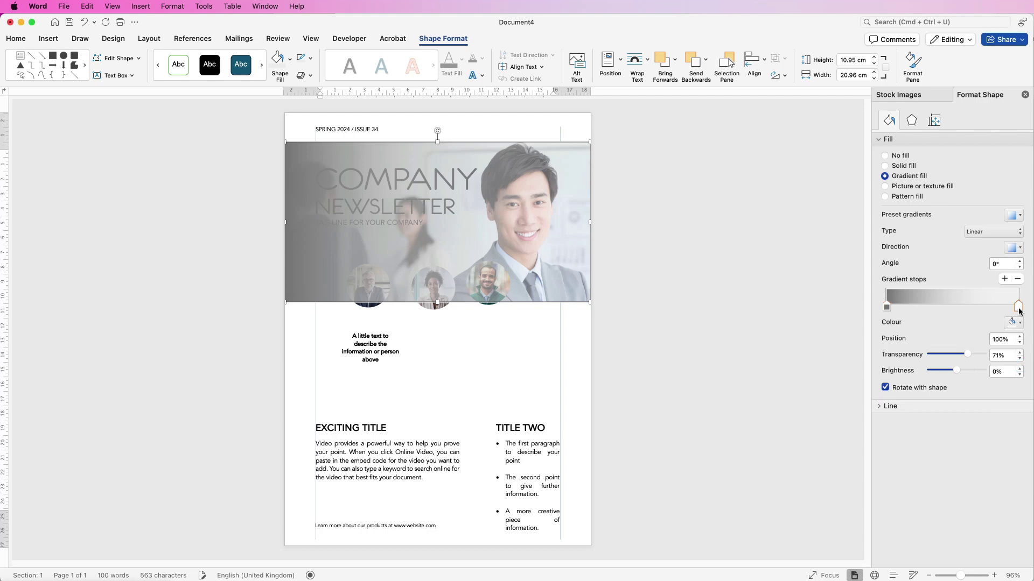
click(1021, 323)
click(1013, 353)
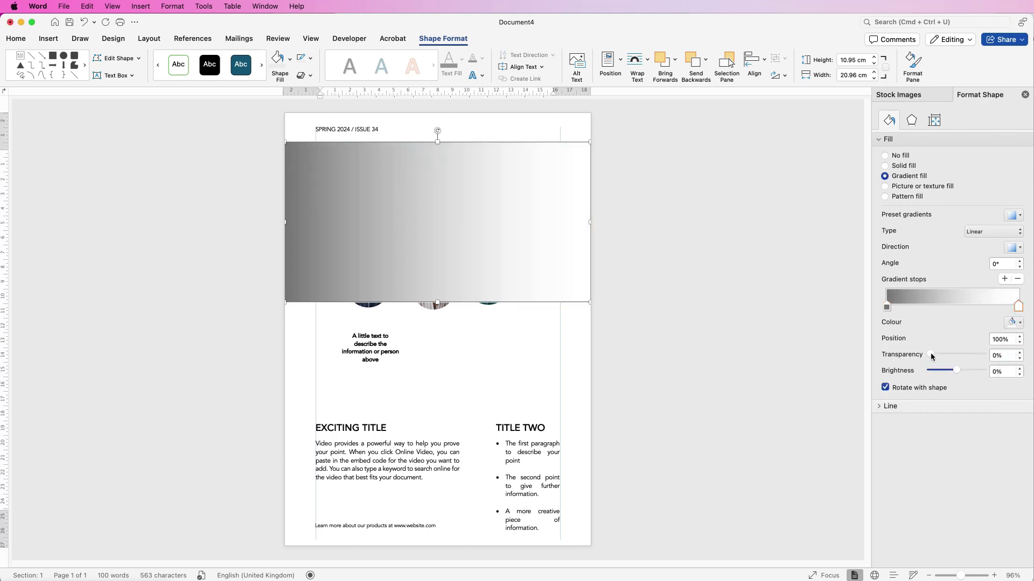
drag(929, 355, 971, 354)
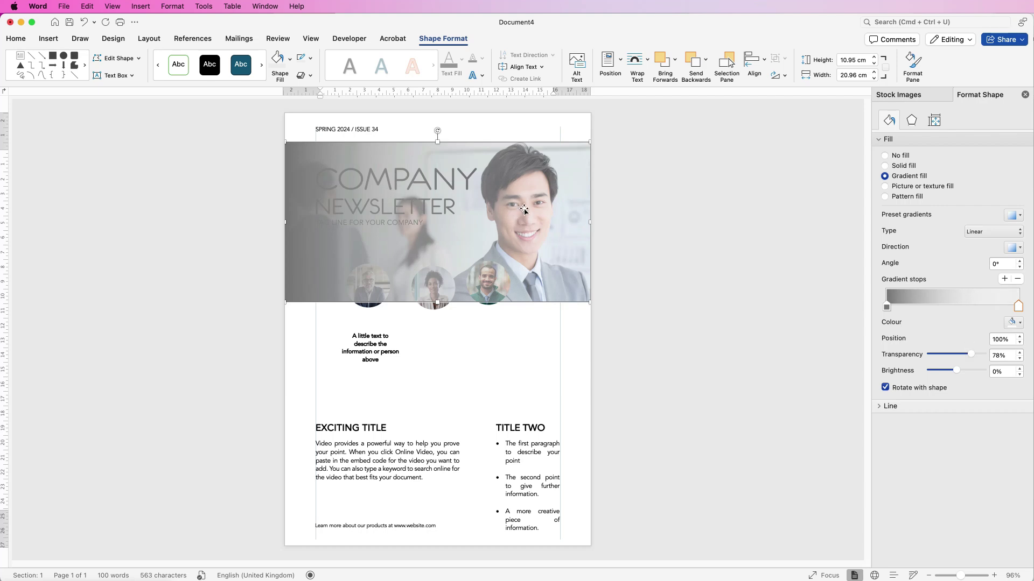
Send the gradient rectangle behind the title text and the circular portraits
click(706, 62)
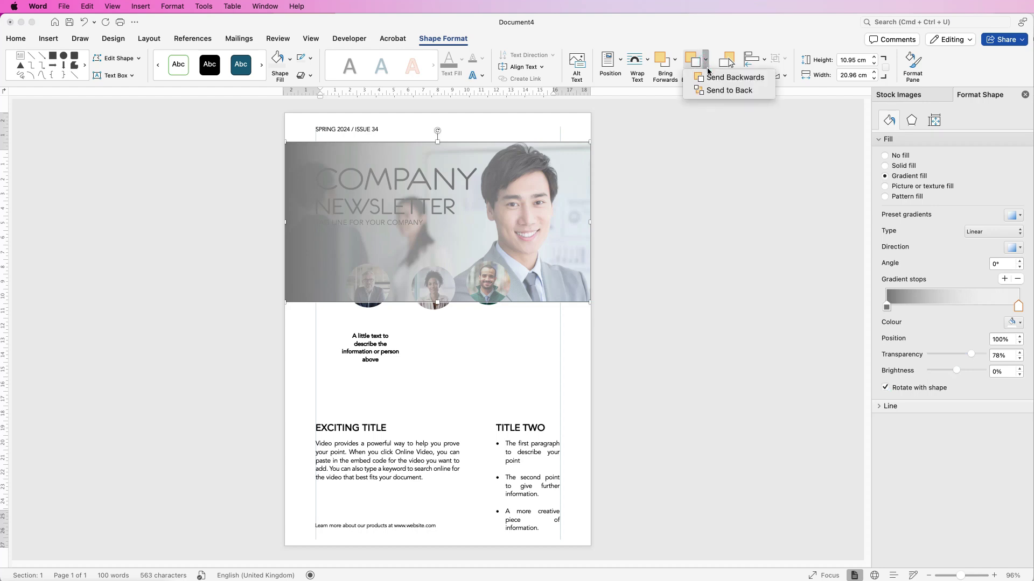
click(714, 92)
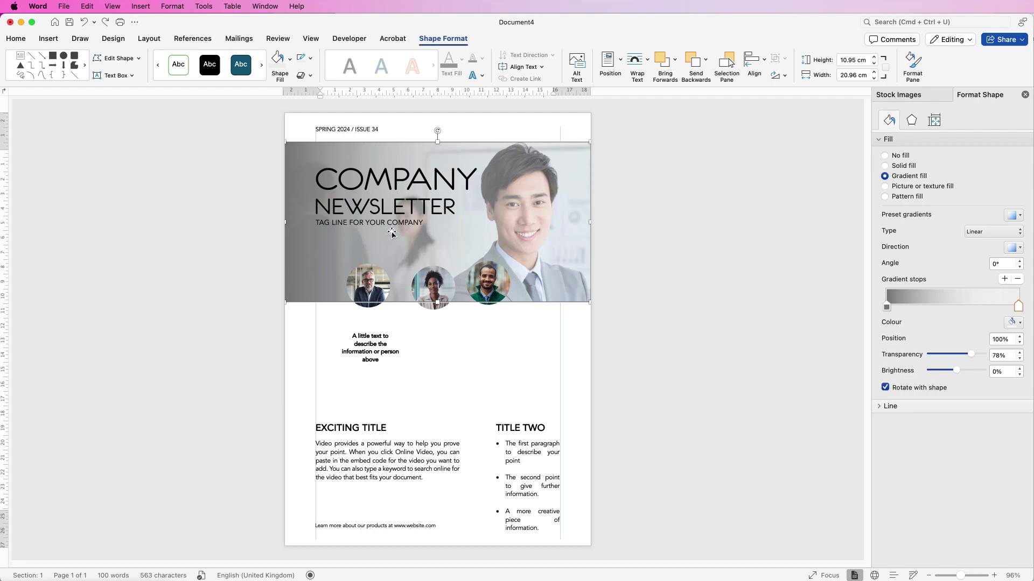
Try shifting the grey gradient stop of the rectangle inward, and return it to position 0%
click(887, 308)
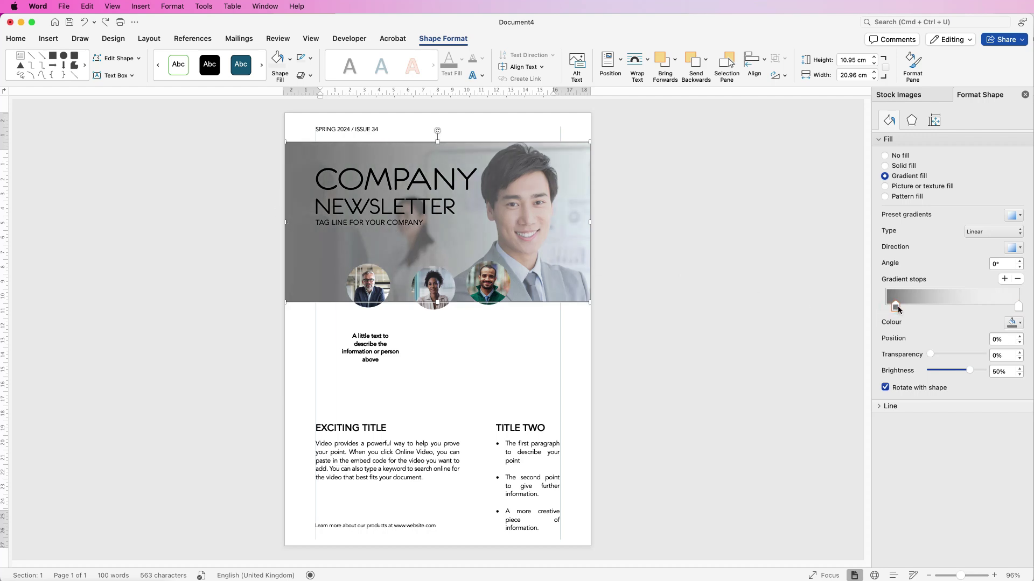
drag(922, 308, 887, 308)
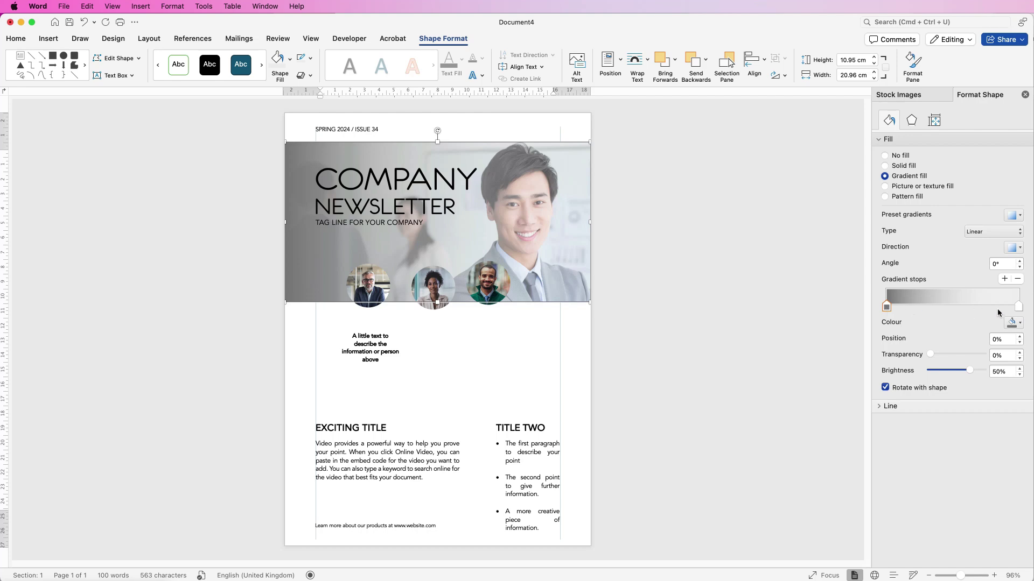
click(887, 307)
click(848, 306)
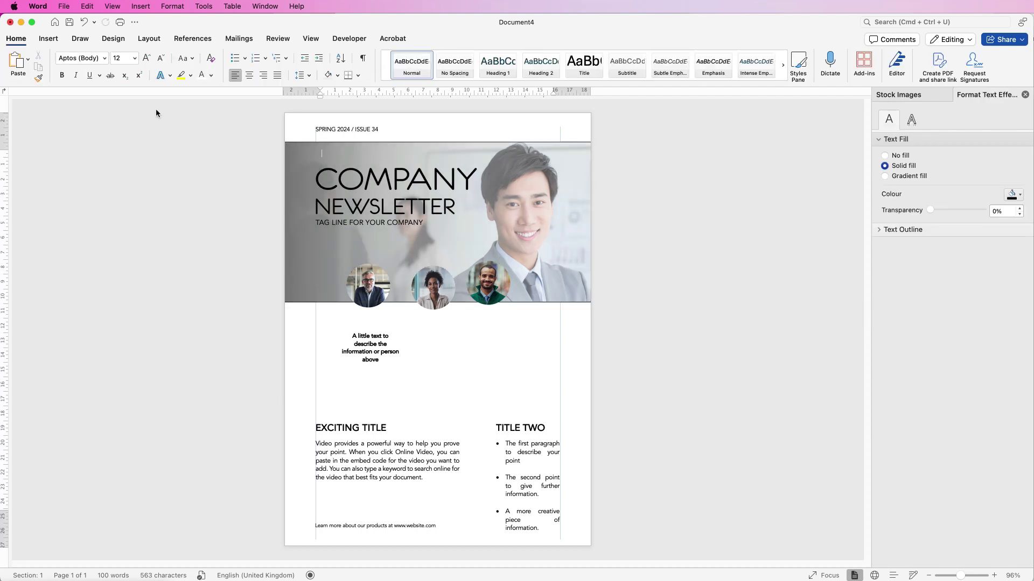
Draw a second rectangle about 5.08 cm high and 21.79 cm wide across the page, between the photo and the articles
click(49, 39)
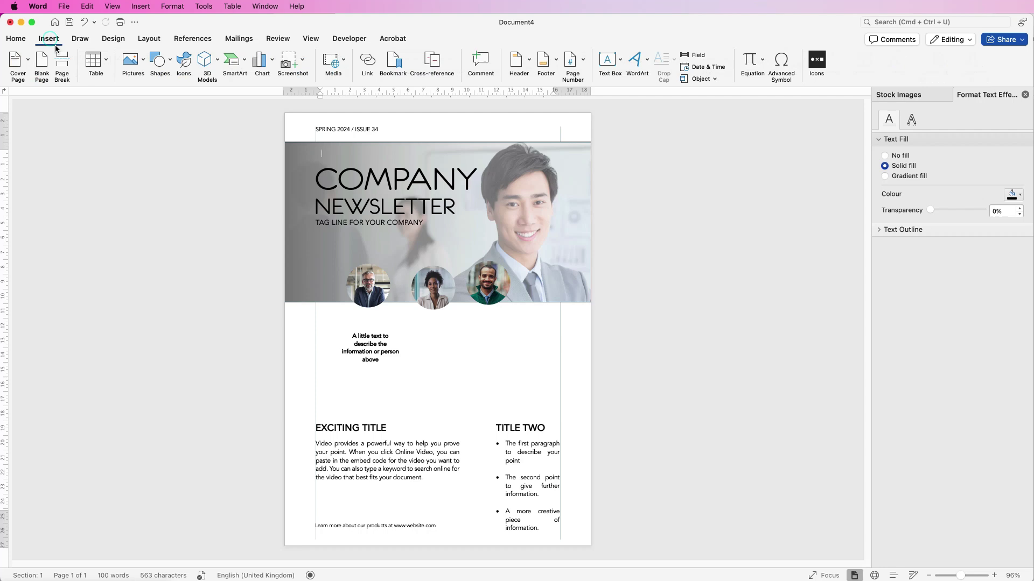
click(172, 63)
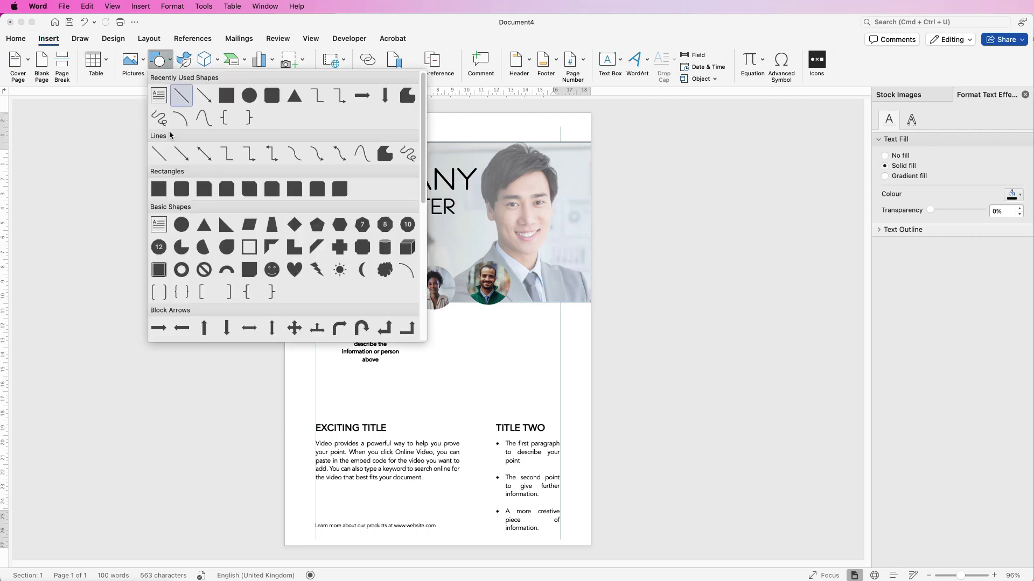
click(159, 154)
drag(289, 334, 609, 409)
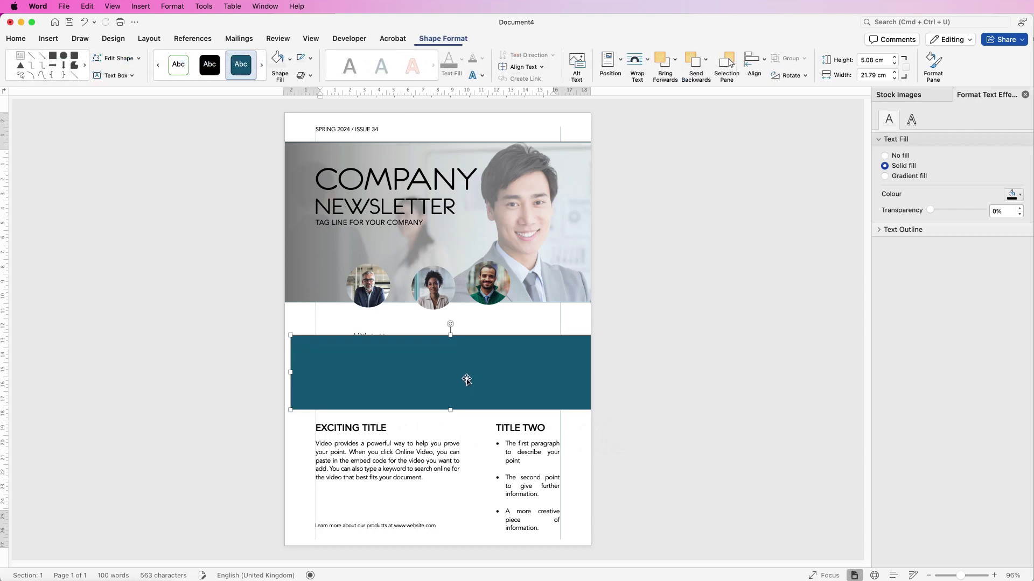
Move the caption text box up onto the header photo and position the teal rectangle across the page just above the article titles
drag(470, 378, 459, 416)
drag(366, 340, 360, 288)
drag(430, 414, 447, 387)
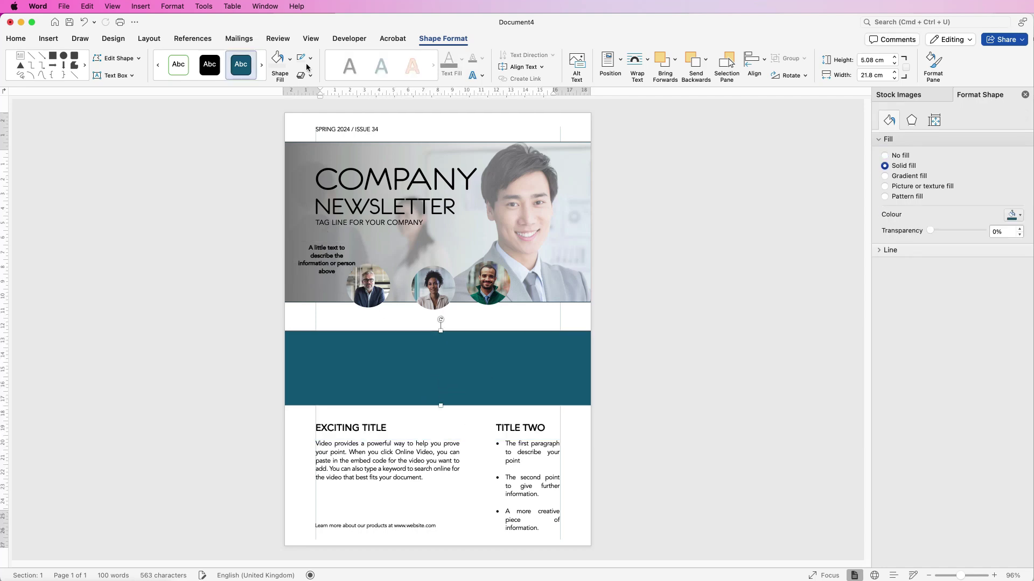
Remove the outlines from the gradient rectangle over the header photo and from the teal band
click(578, 170)
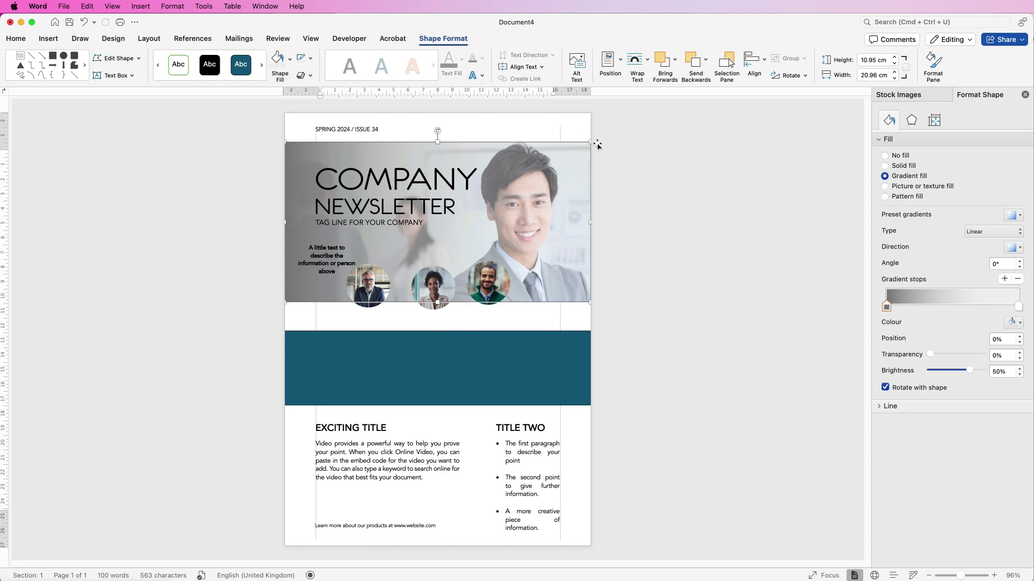
click(879, 407)
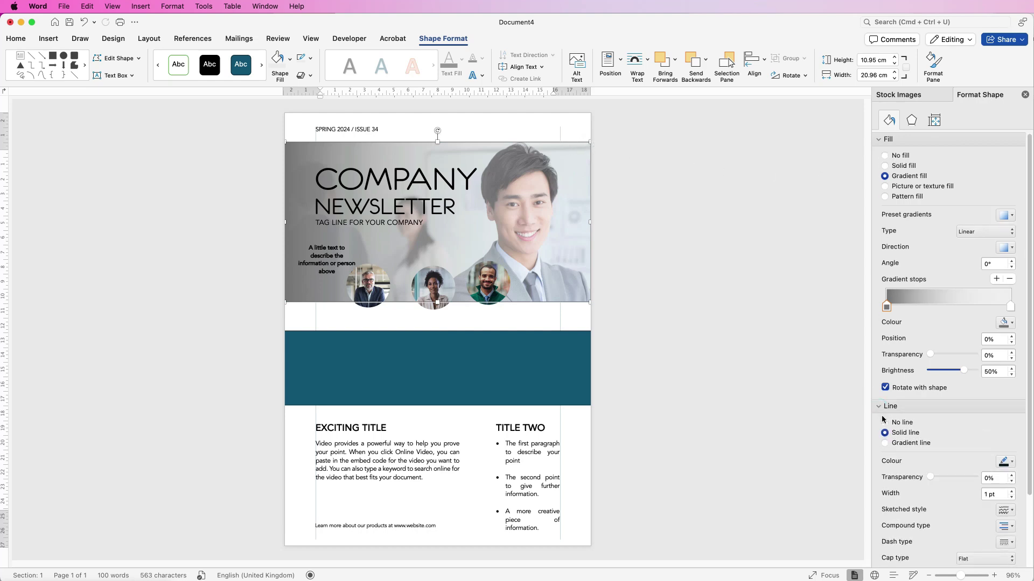
click(884, 423)
click(545, 125)
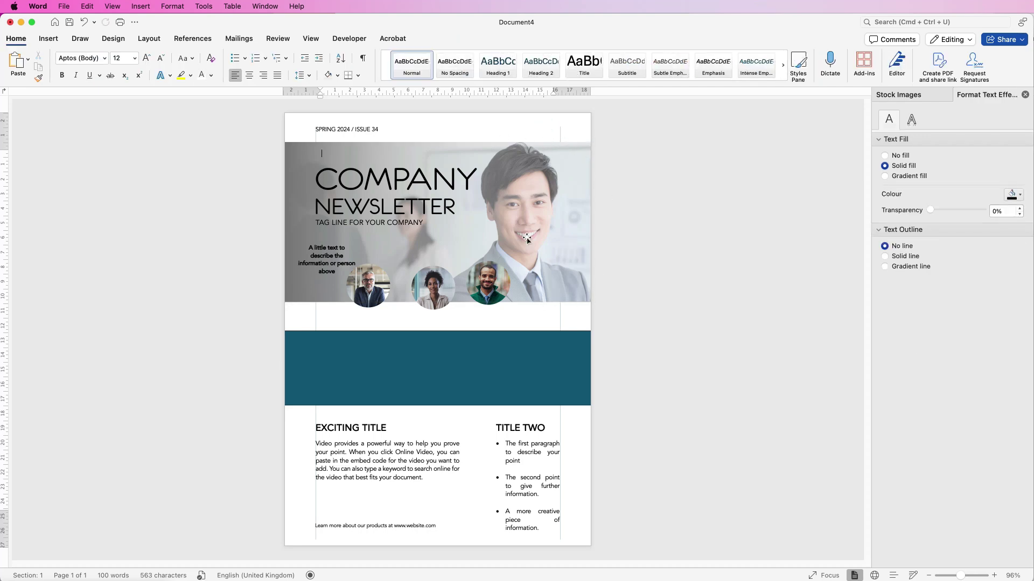
click(422, 359)
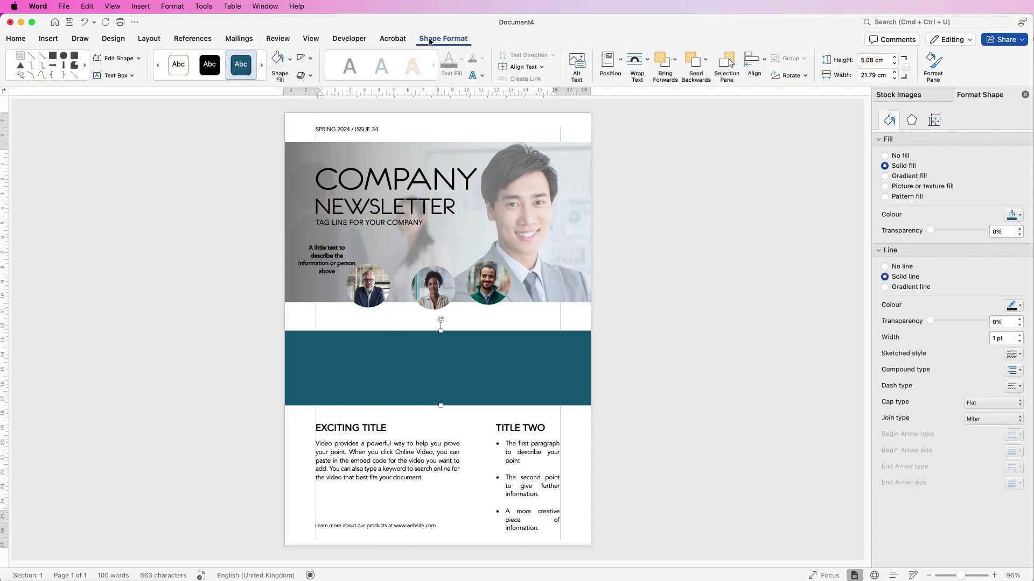
click(310, 59)
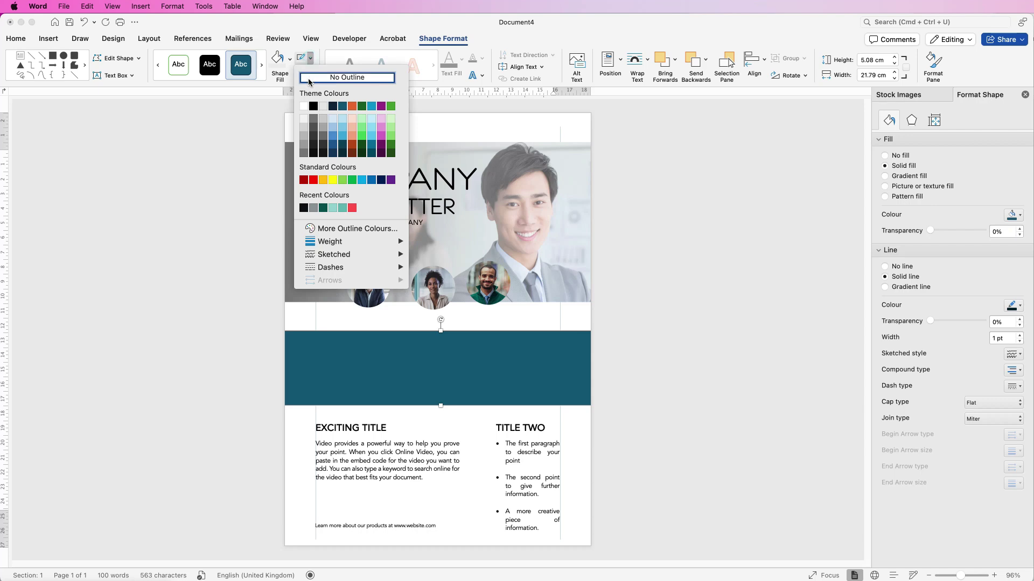
click(309, 78)
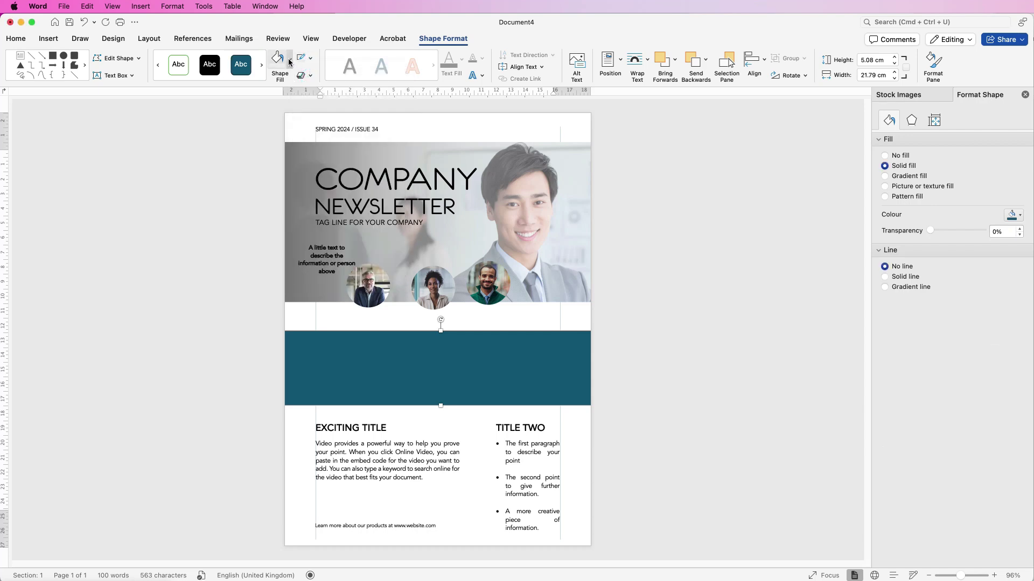
Fill the teal band with a dark green sampled from the clothing in the third circular portrait
click(290, 60)
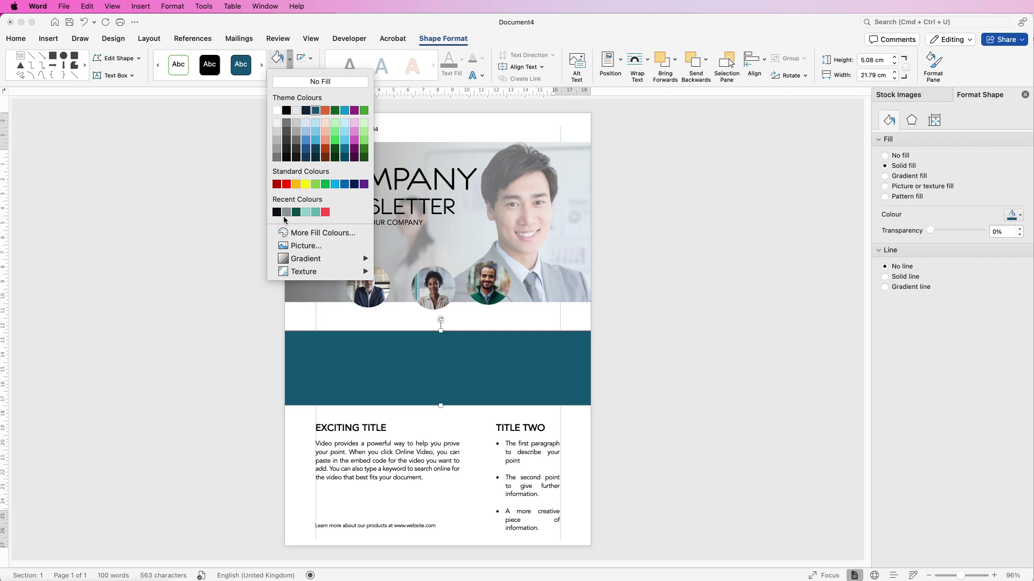
click(310, 234)
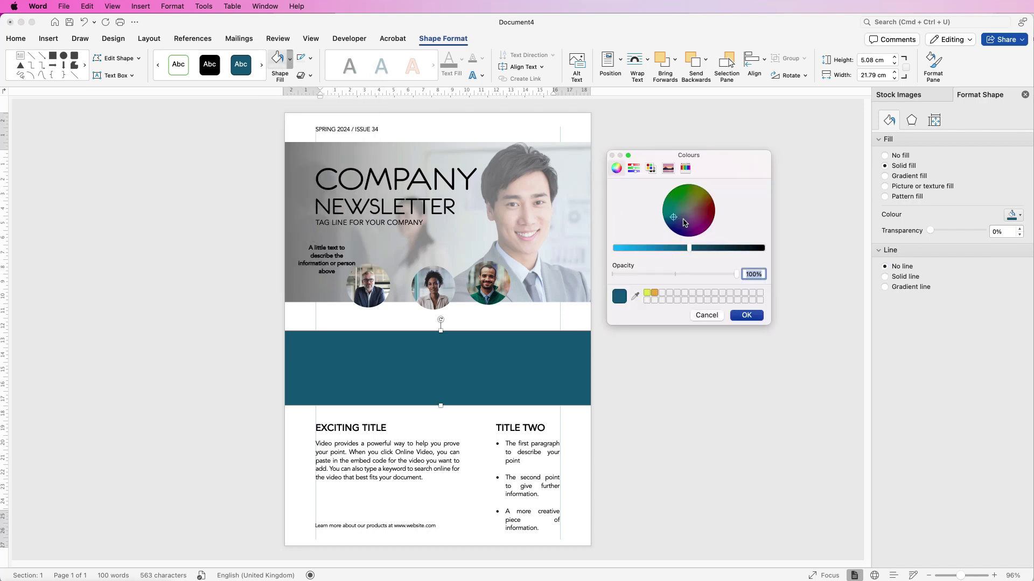
drag(688, 249, 680, 222)
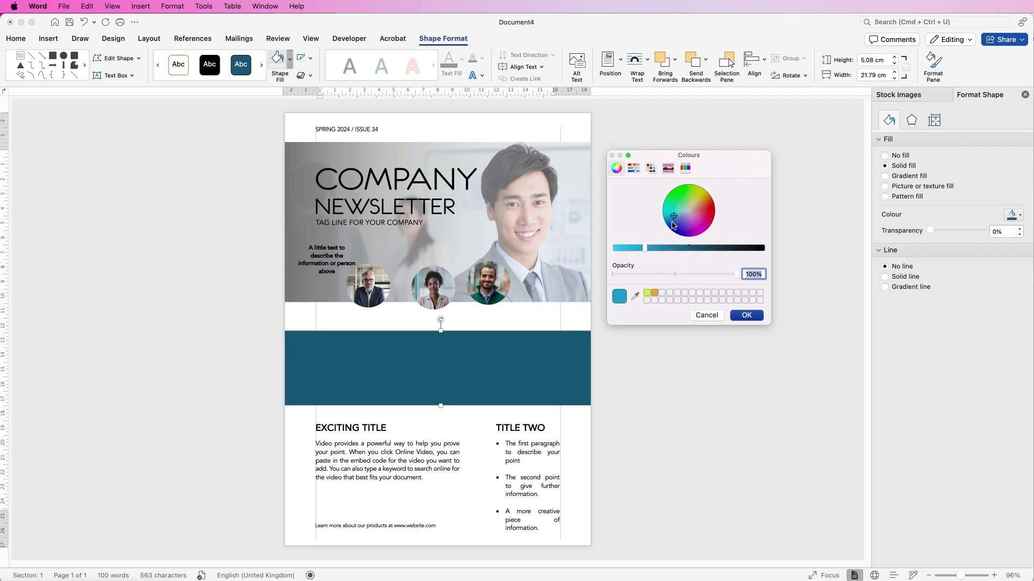
click(635, 295)
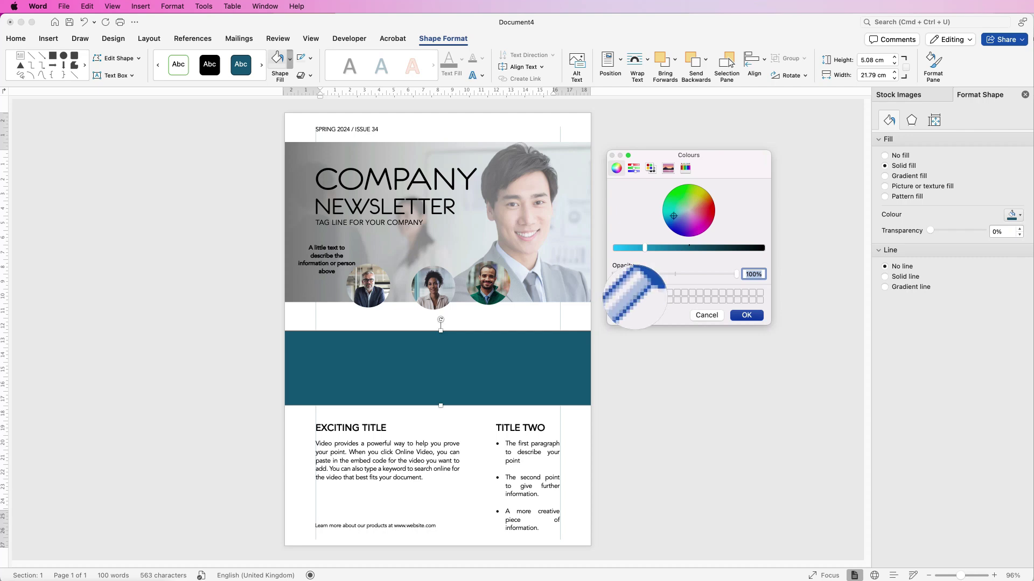
click(494, 295)
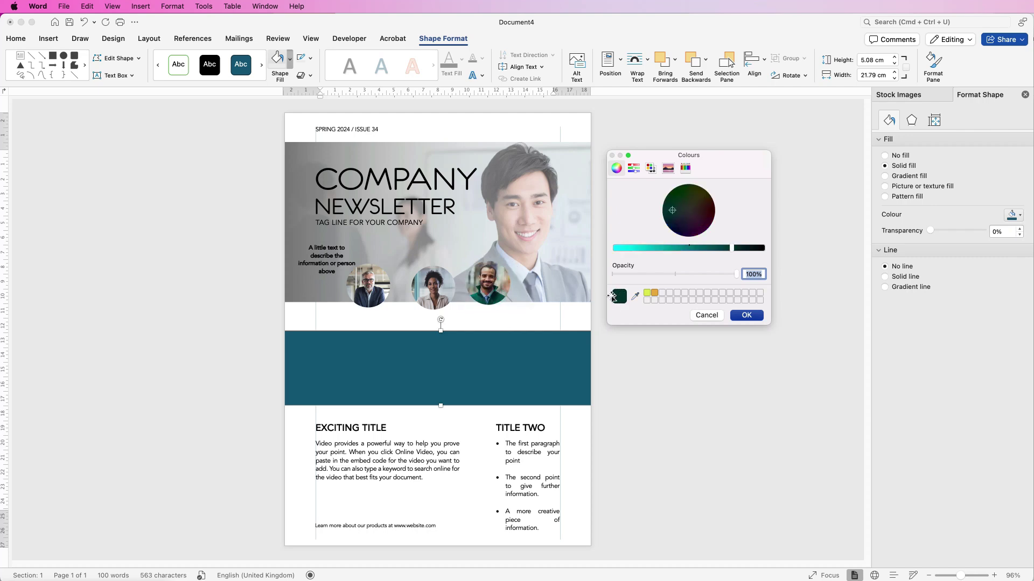
click(637, 297)
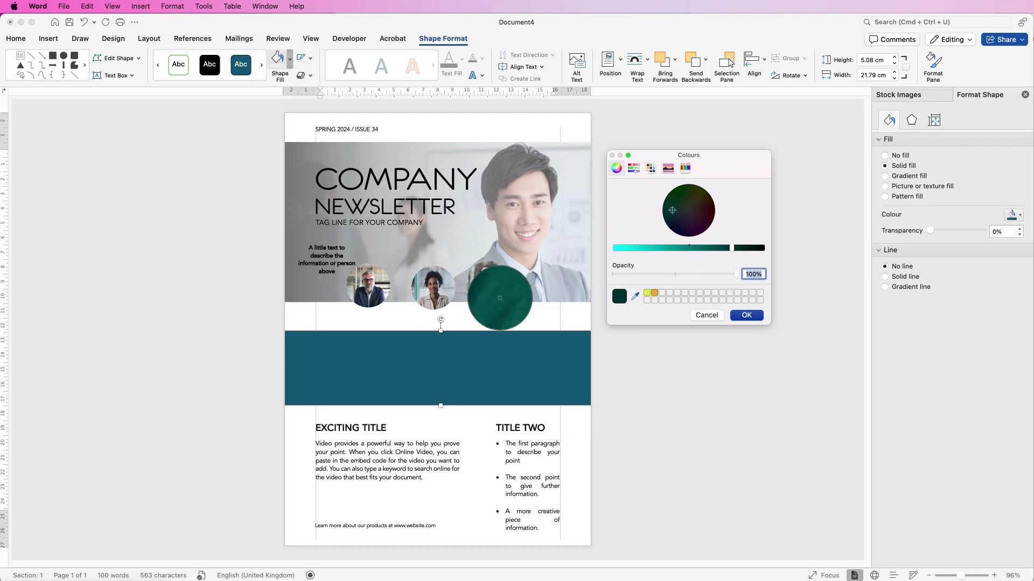
click(501, 298)
click(744, 318)
click(523, 314)
click(541, 364)
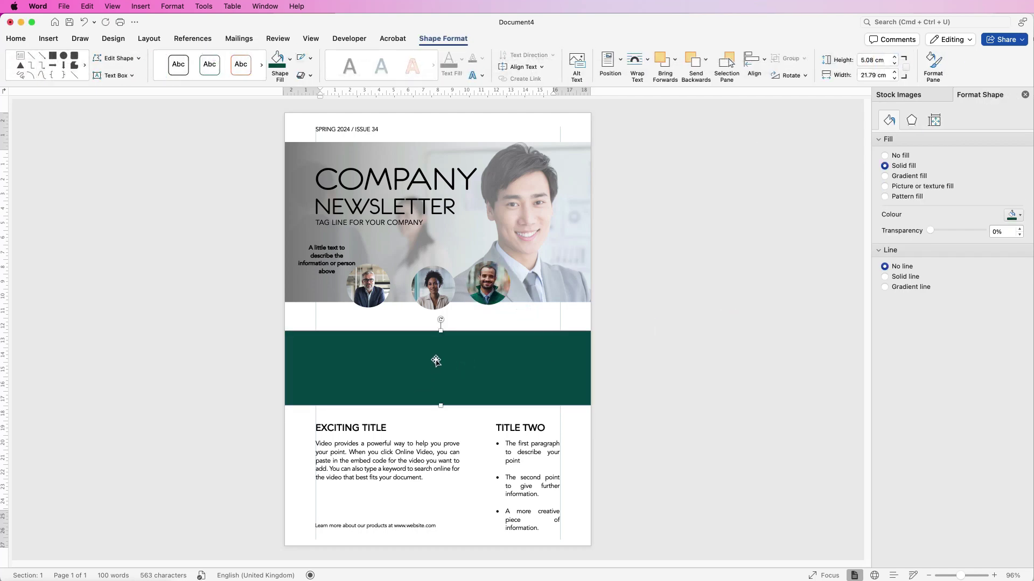
Duplicate the green band and shrink the copy to a thin strip above the website line, from the page edge to the first article column's end
drag(437, 360, 413, 448)
click(421, 418)
drag(399, 439, 398, 494)
drag(558, 504, 424, 502)
key(Escape)
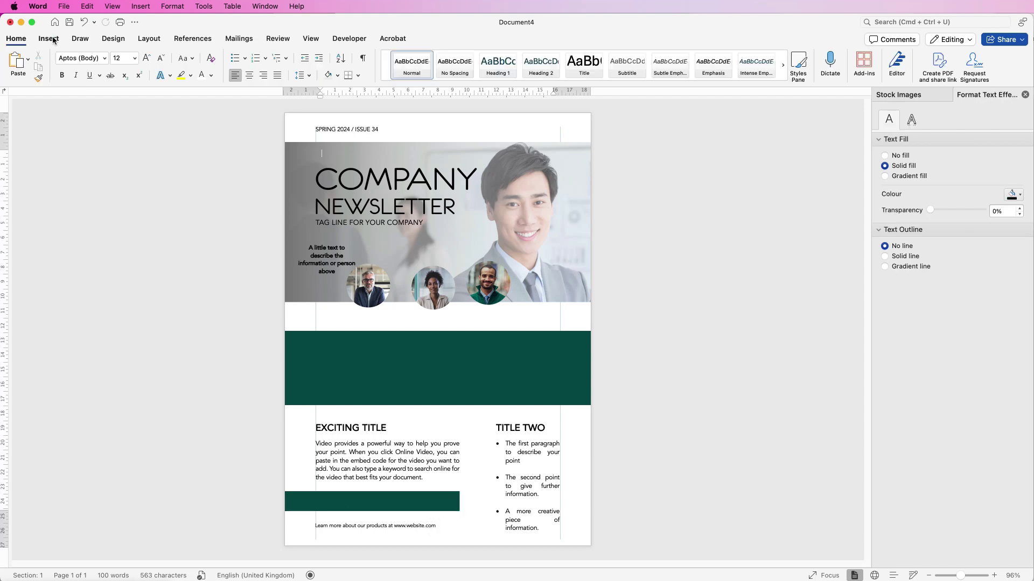
Draw a rounded rectangle about 6.68 cm high and 4.45 cm wide over the first portrait, overlapping the photo and the green band
click(49, 39)
click(170, 62)
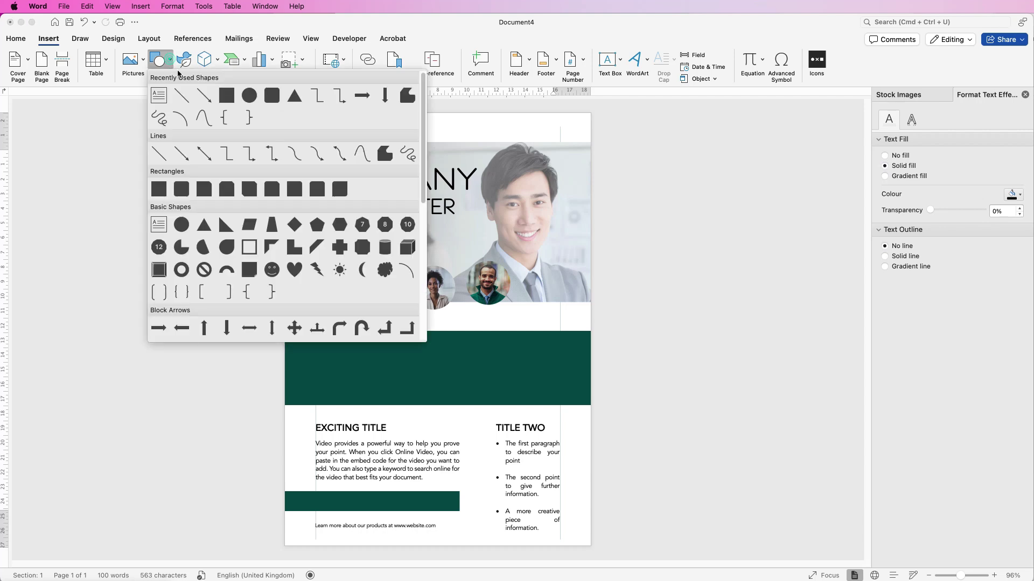
click(181, 191)
drag(336, 275, 402, 372)
Give the rounded rectangle a white fill with no outline, and align it with the left page margin
click(311, 58)
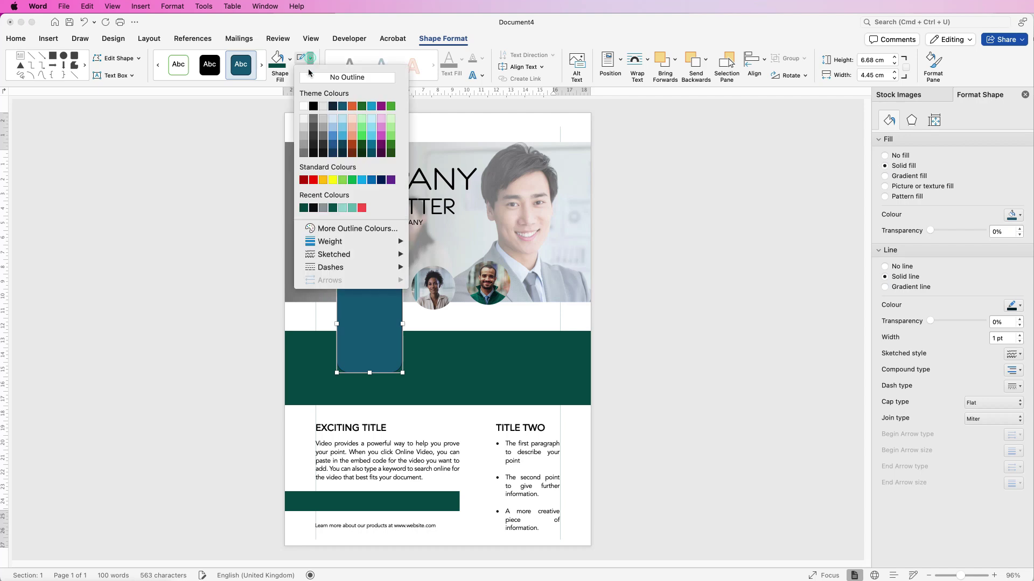
click(308, 76)
click(289, 60)
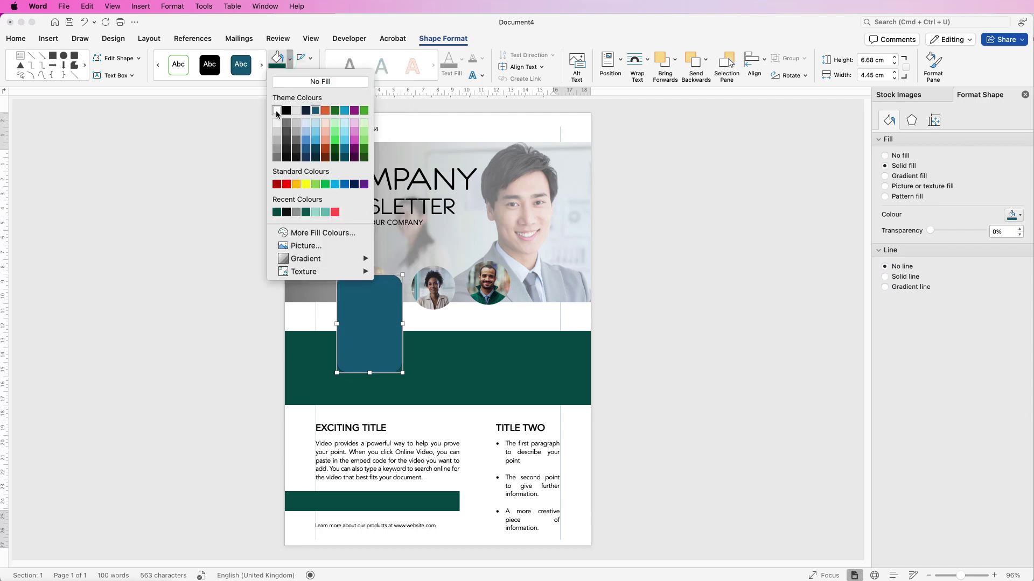
click(276, 111)
drag(362, 332, 340, 334)
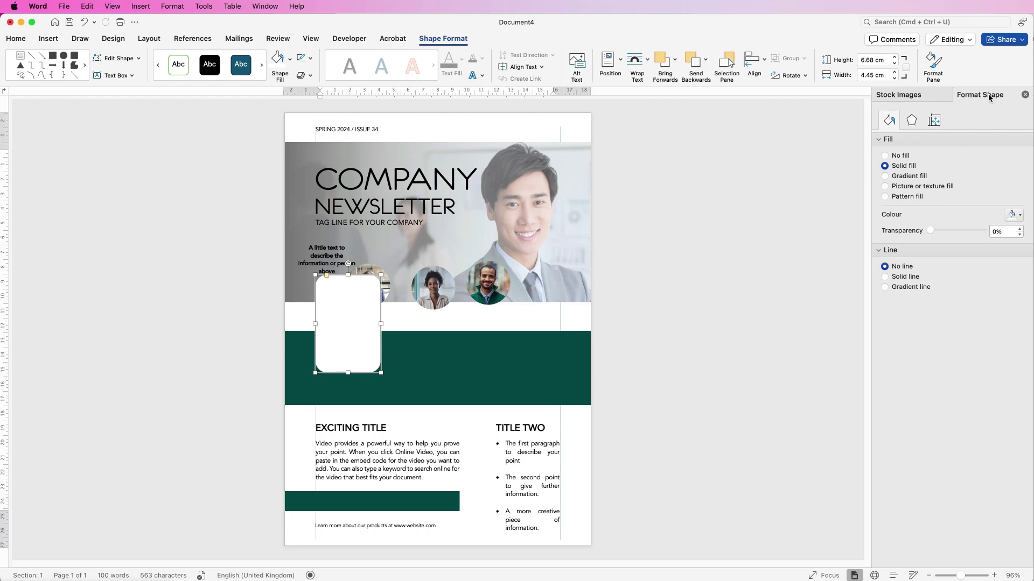
Add the first outer preset shadow to the white card and set its blur to 26 pt
click(910, 122)
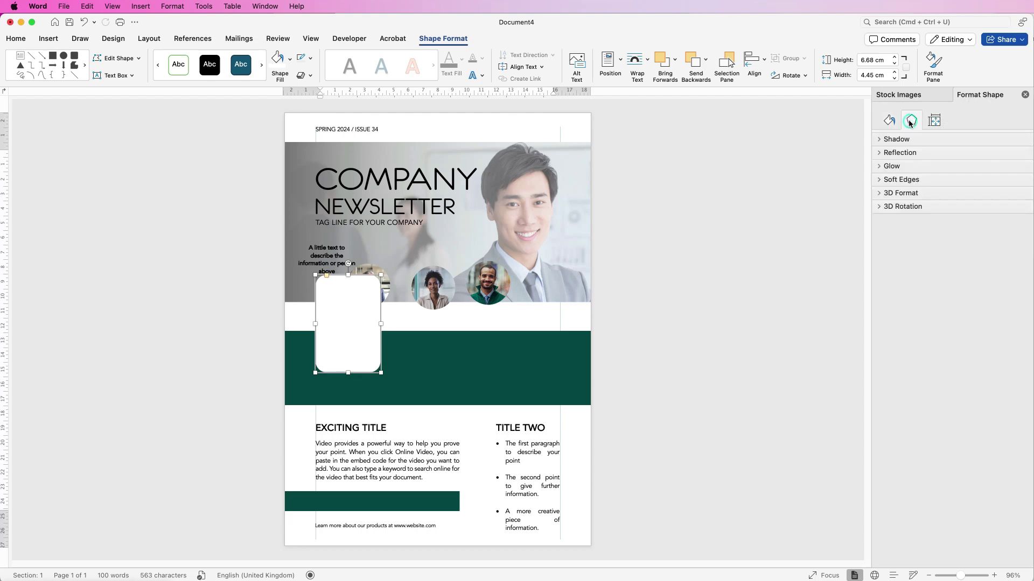
click(881, 140)
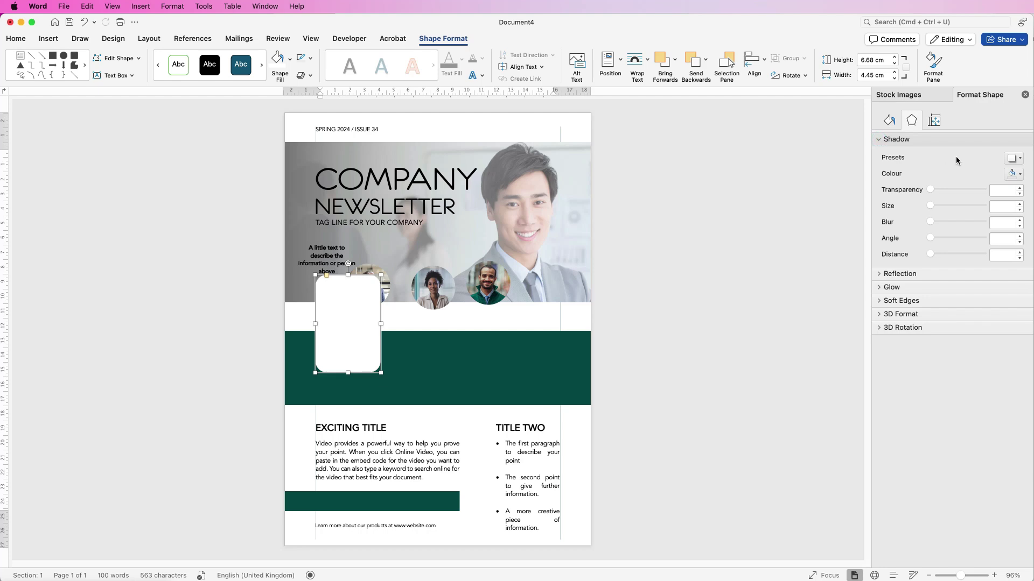
click(1020, 158)
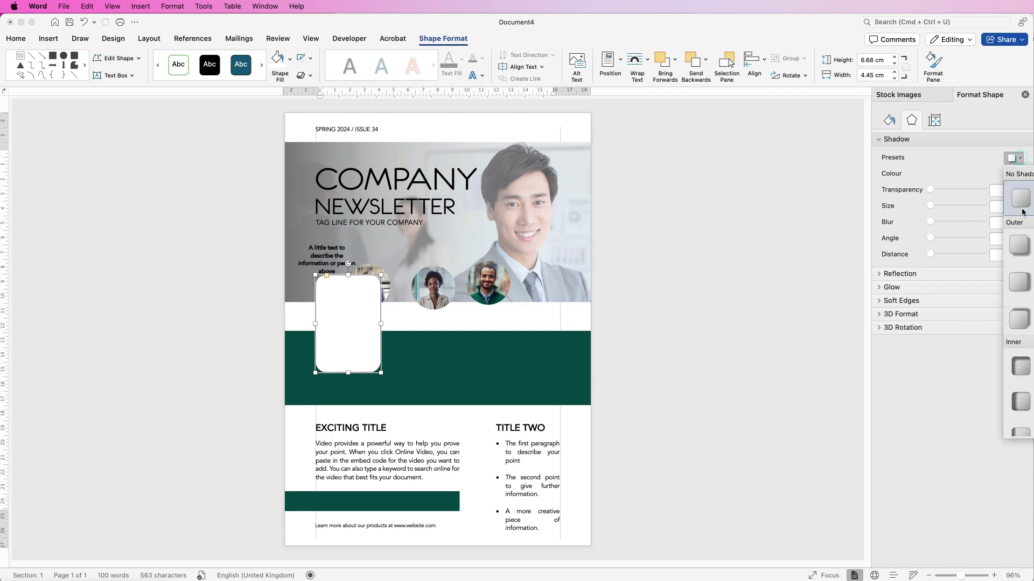
click(1009, 249)
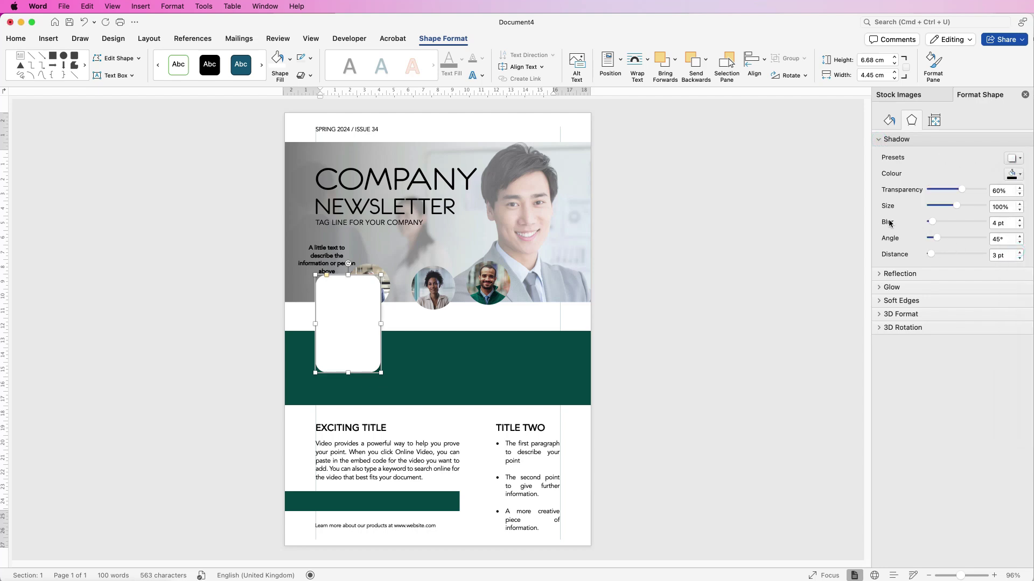
click(1008, 222)
key(Return)
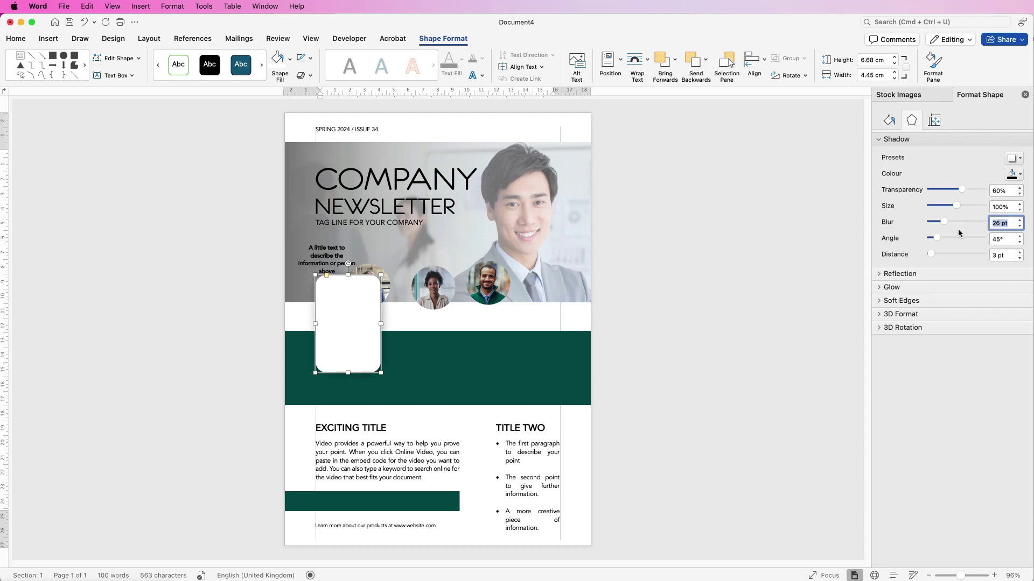
Bring the three circular portraits to the front, above the white card
click(386, 287)
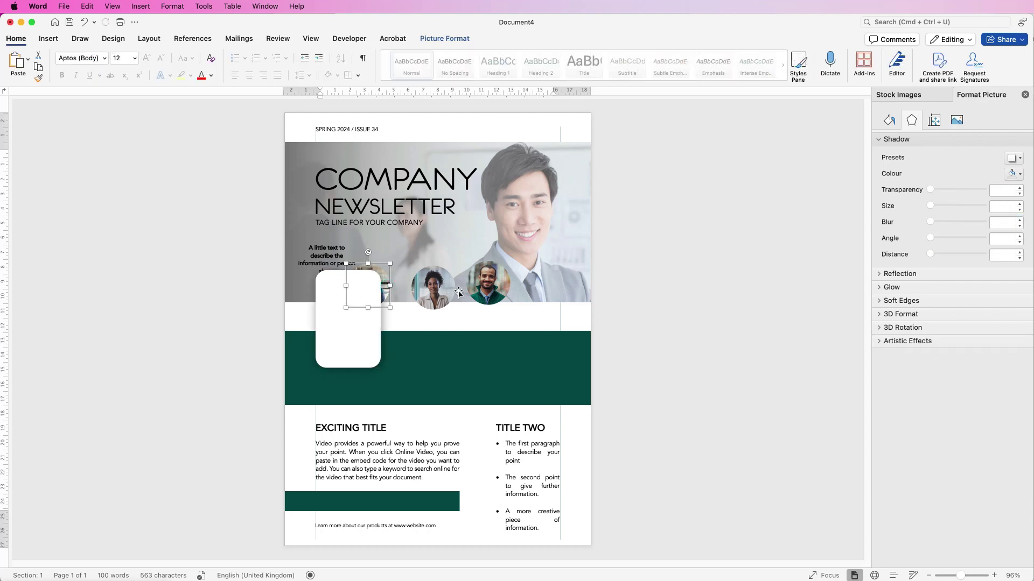
shift+click(434, 289)
shift+click(488, 287)
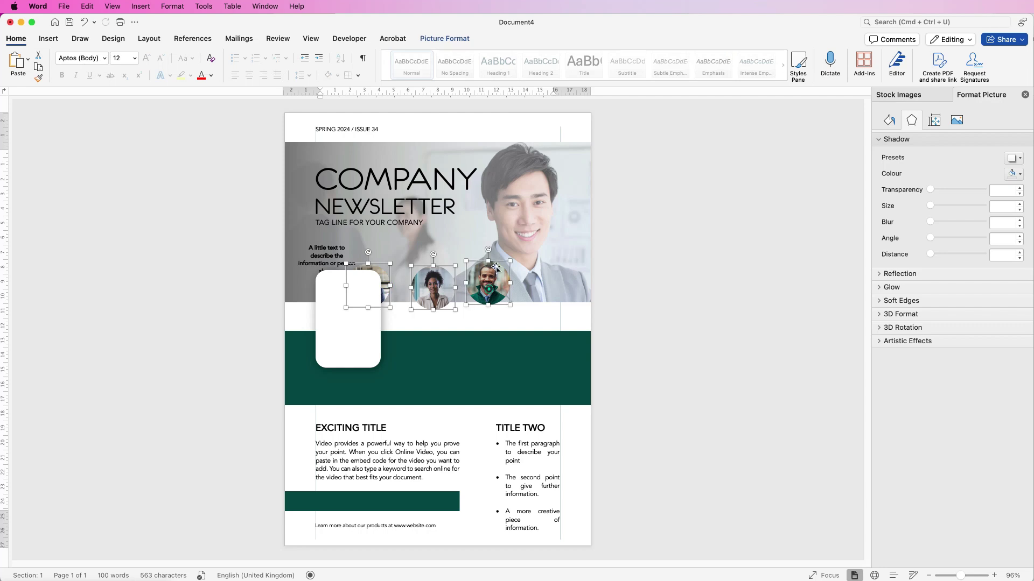
click(464, 39)
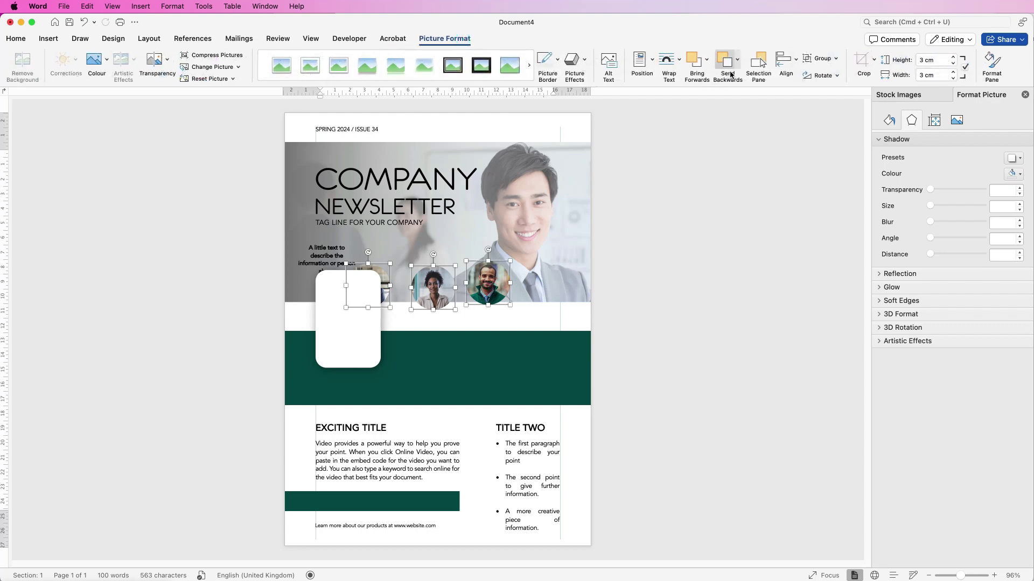
click(708, 62)
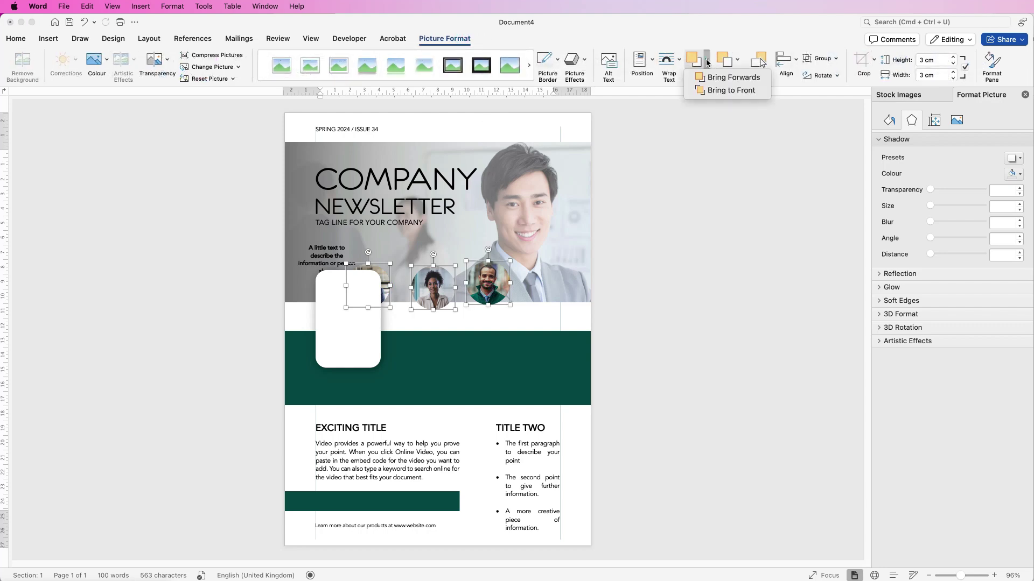
click(712, 94)
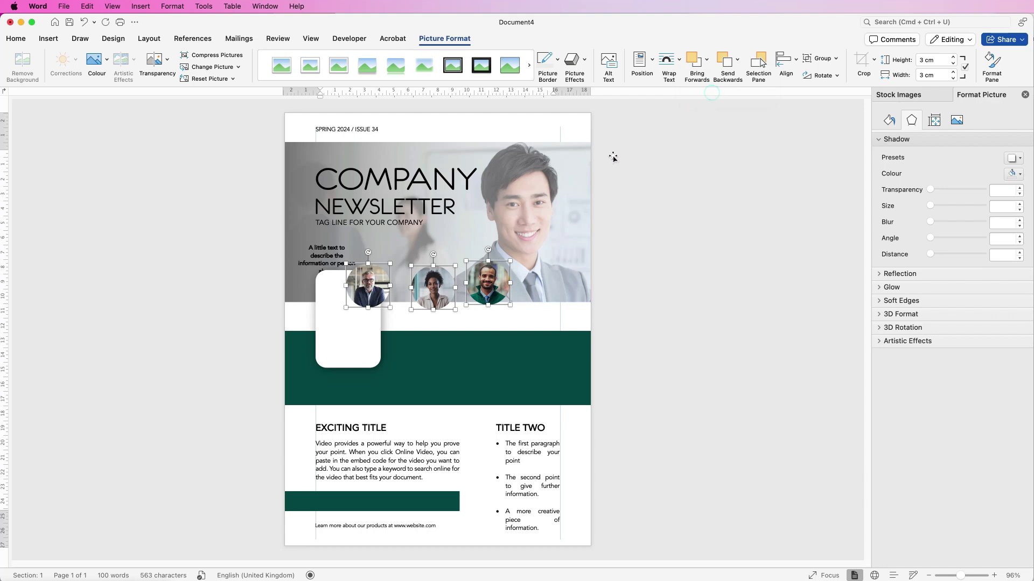
Duplicate the white card twice to form a row of three cards across the photo's lower edge and the band
click(342, 328)
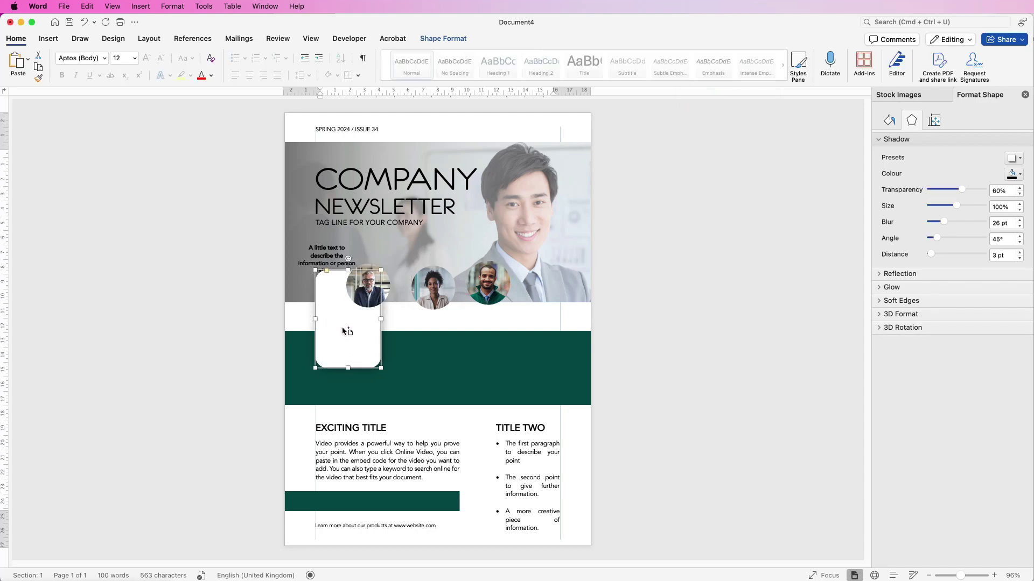
drag(340, 322, 425, 333)
click(418, 387)
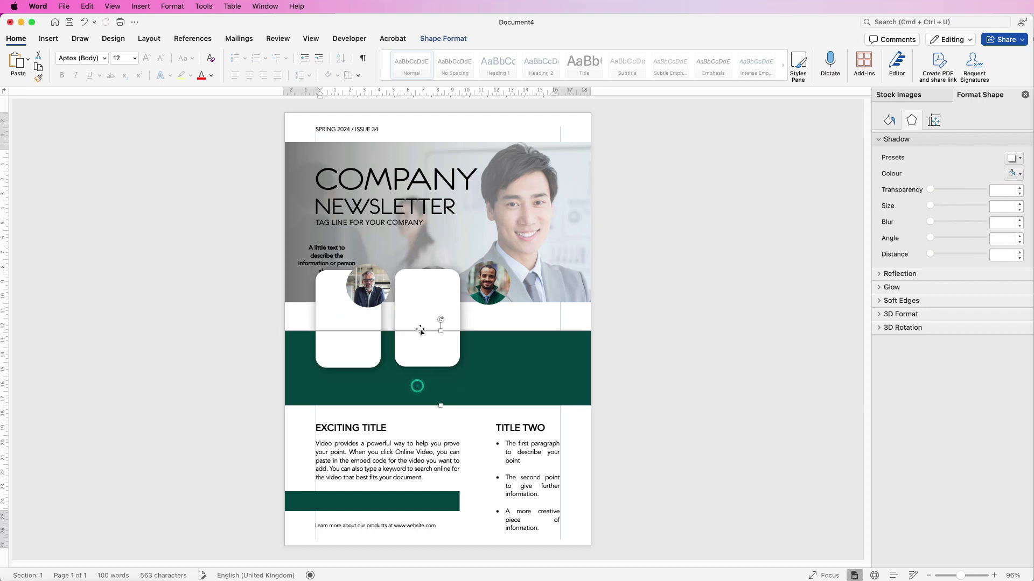
click(419, 346)
drag(422, 308, 526, 326)
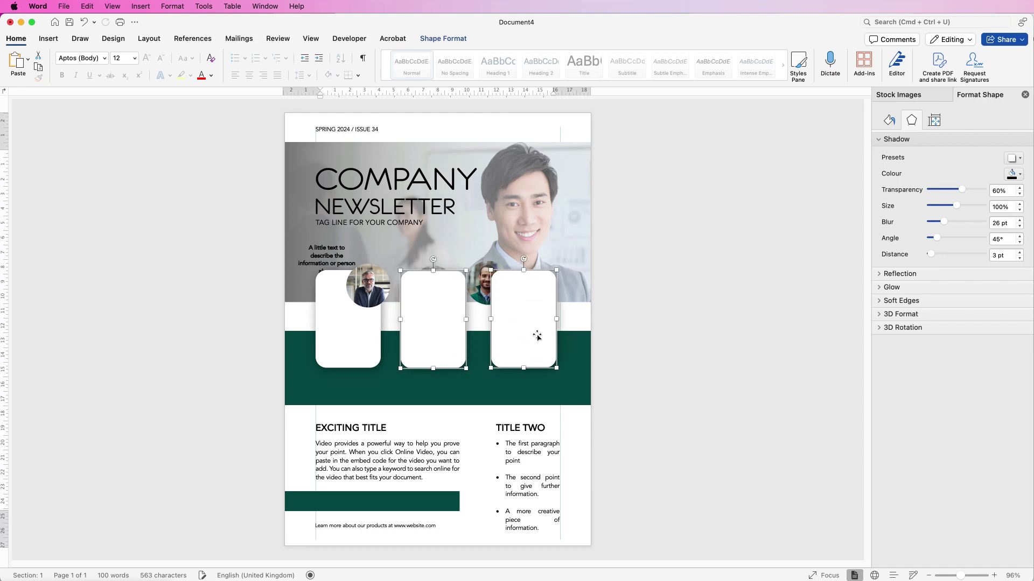
Move the three white cards slightly lower over the green band and space them out between the page margins
click(515, 386)
click(526, 342)
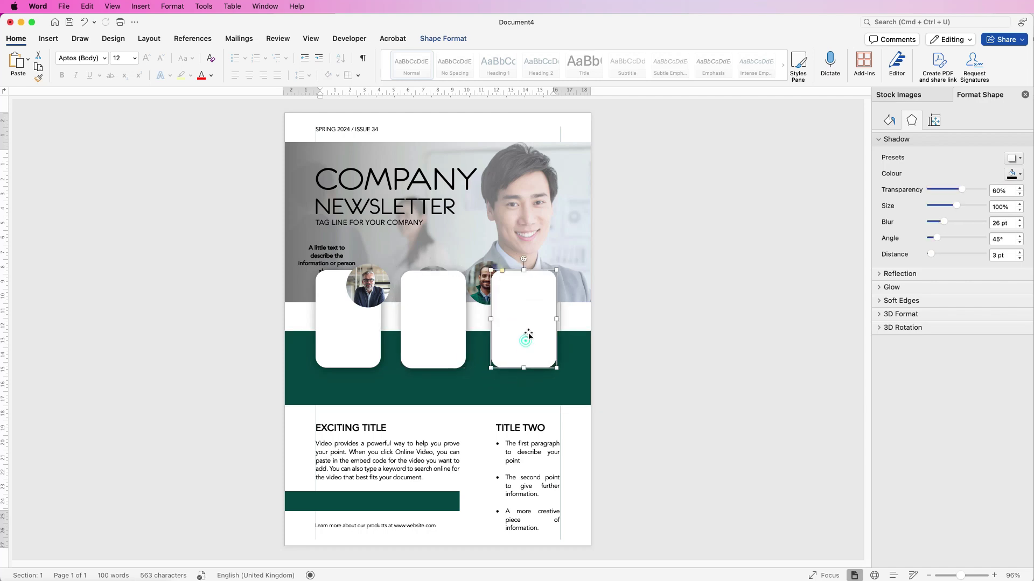
drag(526, 334, 530, 344)
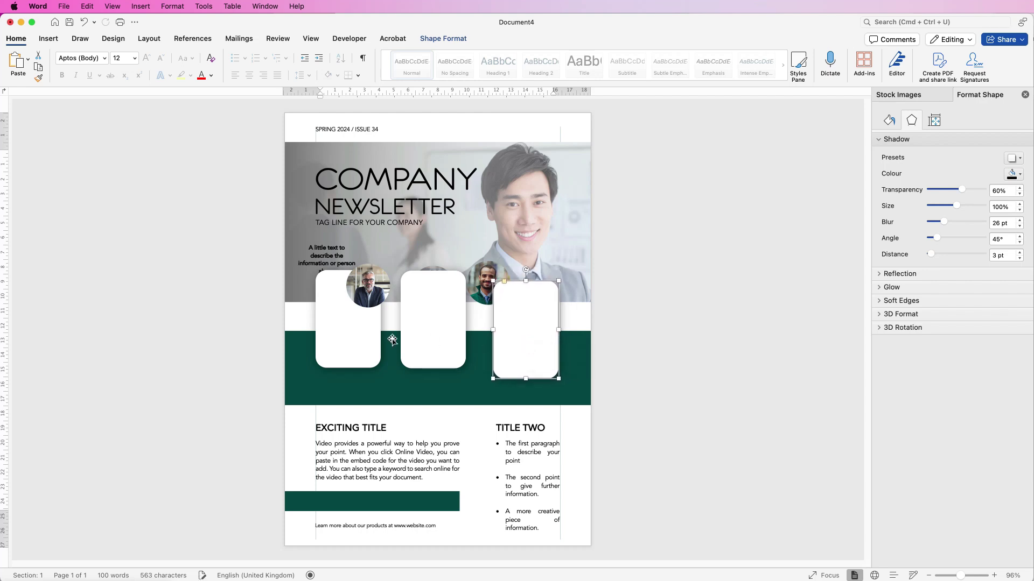
drag(354, 336, 356, 345)
drag(431, 326, 439, 338)
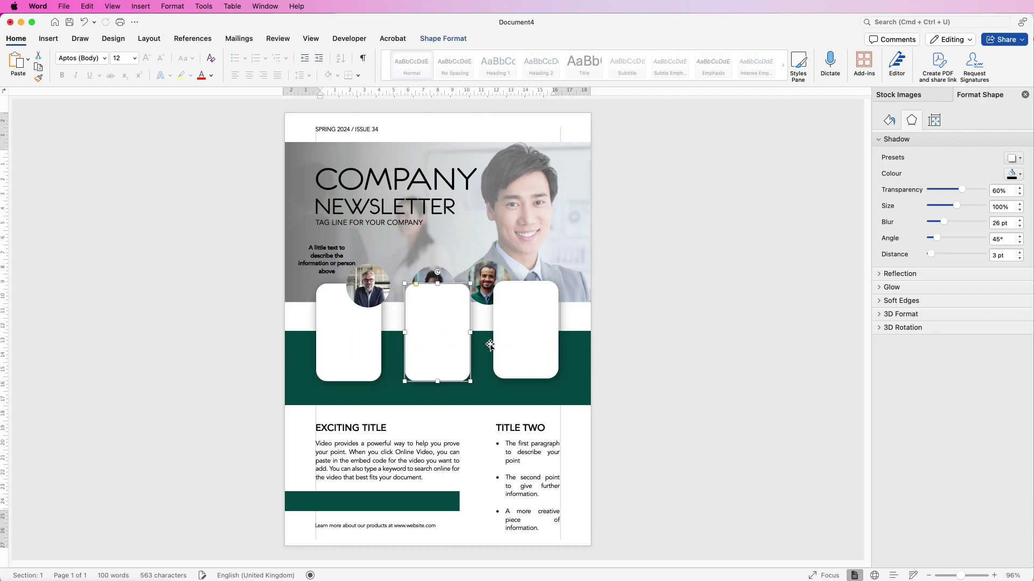
Distribute the three white cards horizontally and align them to the top of the selected objects
shift+click(508, 349)
shift+click(362, 355)
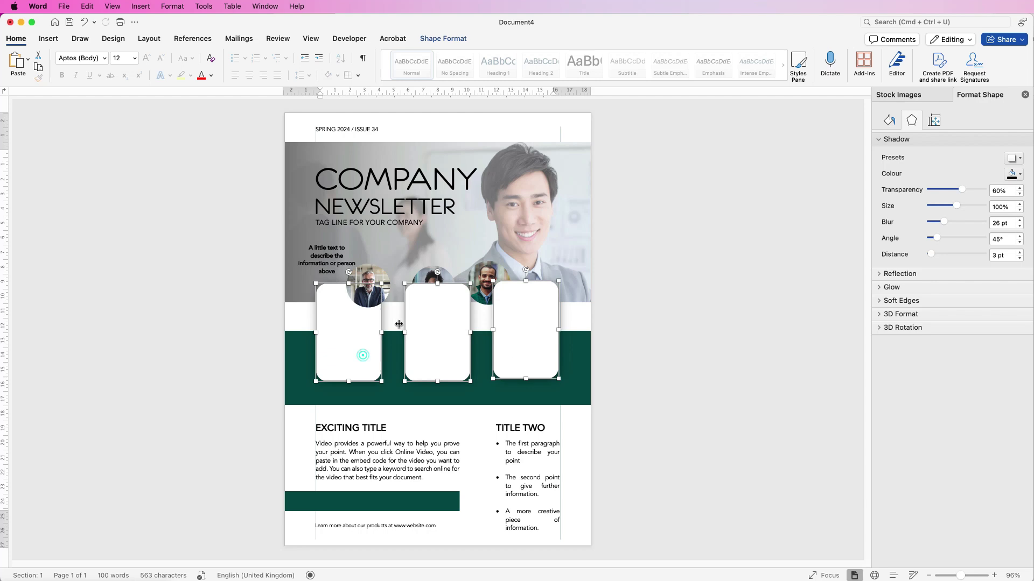
click(453, 40)
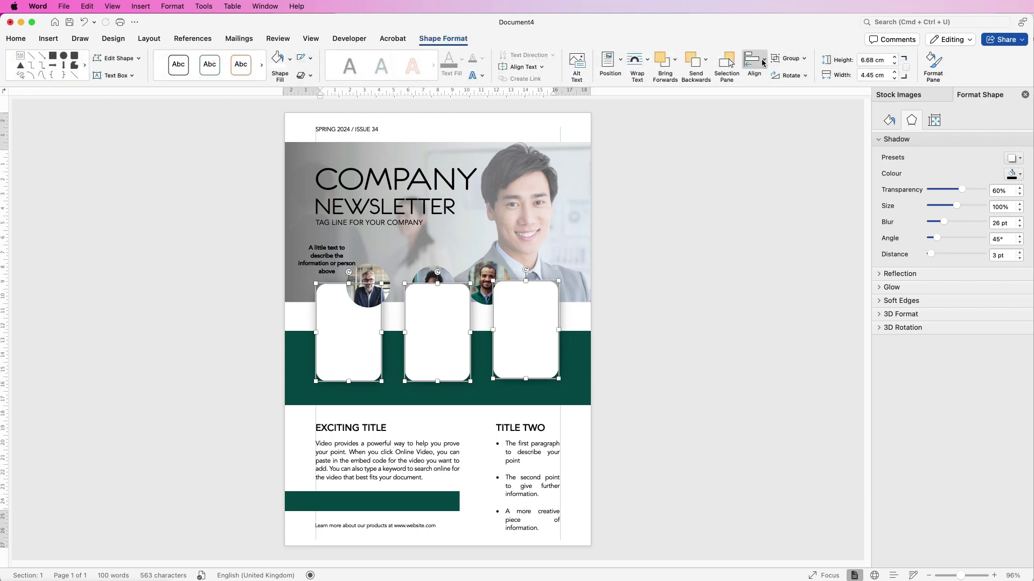
click(764, 62)
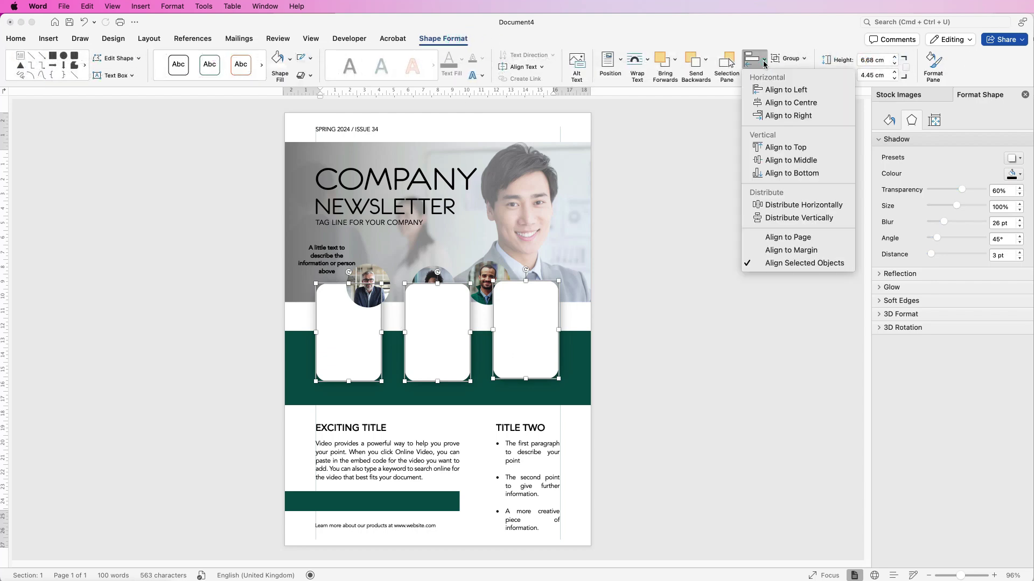
click(777, 206)
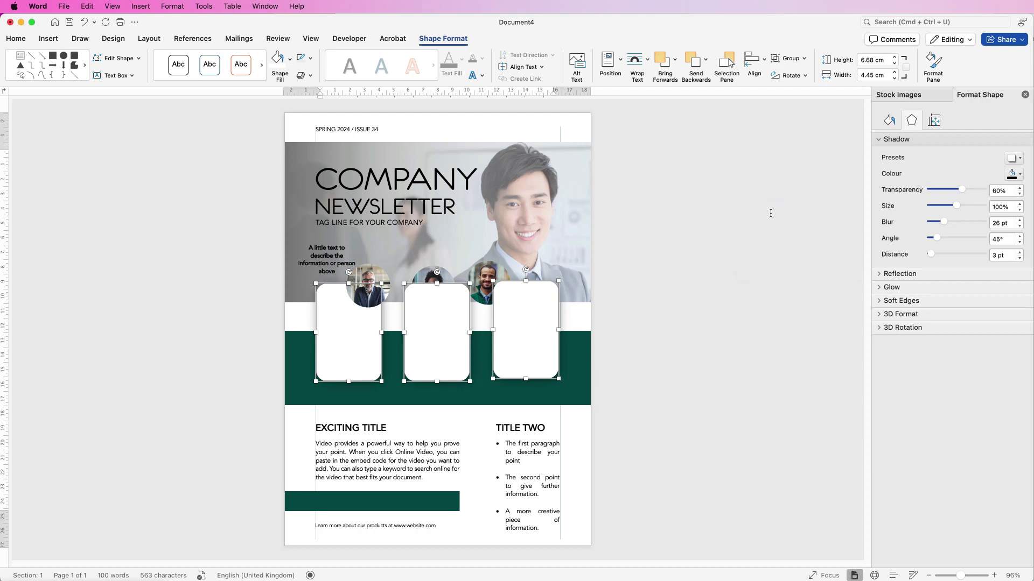
click(765, 62)
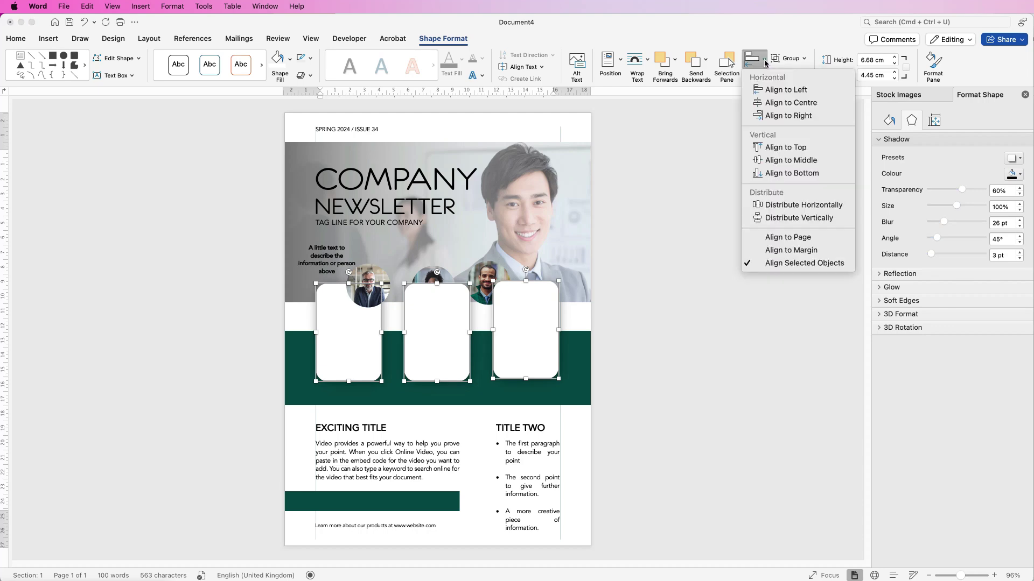
click(778, 150)
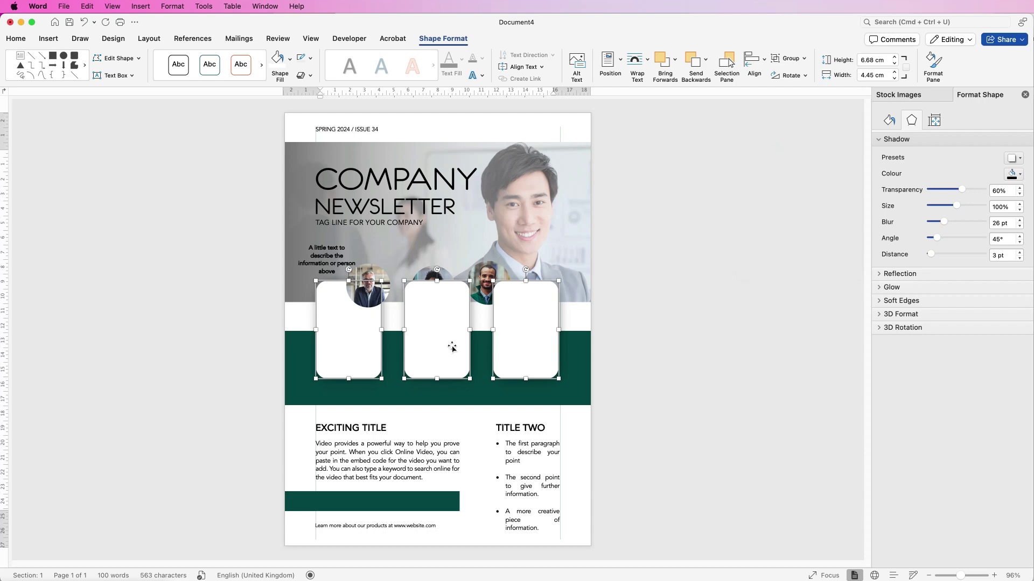
Place the grey-haired man's circular portrait in the upper part of the first white card and centre it horizontally on that card
drag(371, 262, 349, 293)
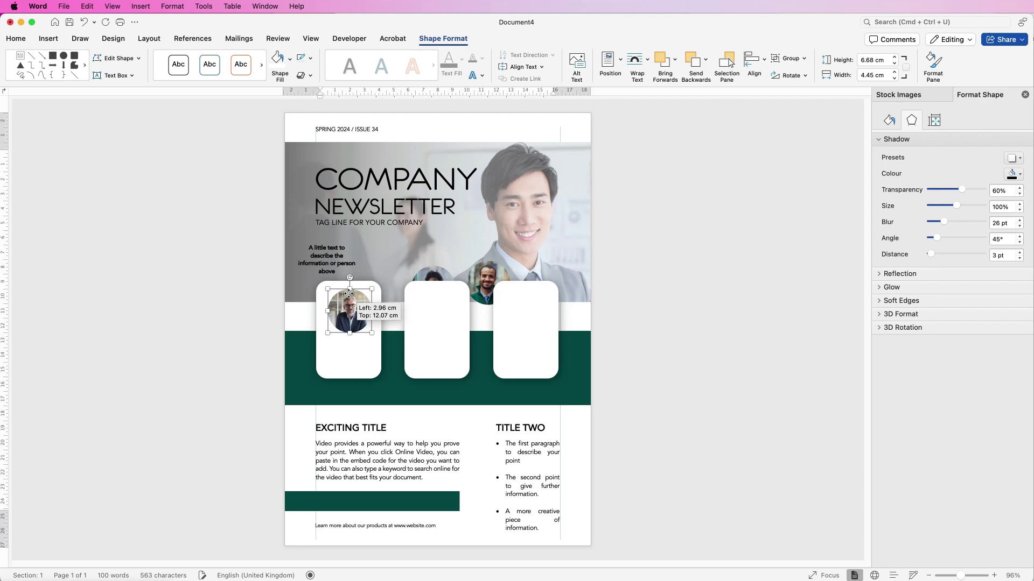
click(348, 360)
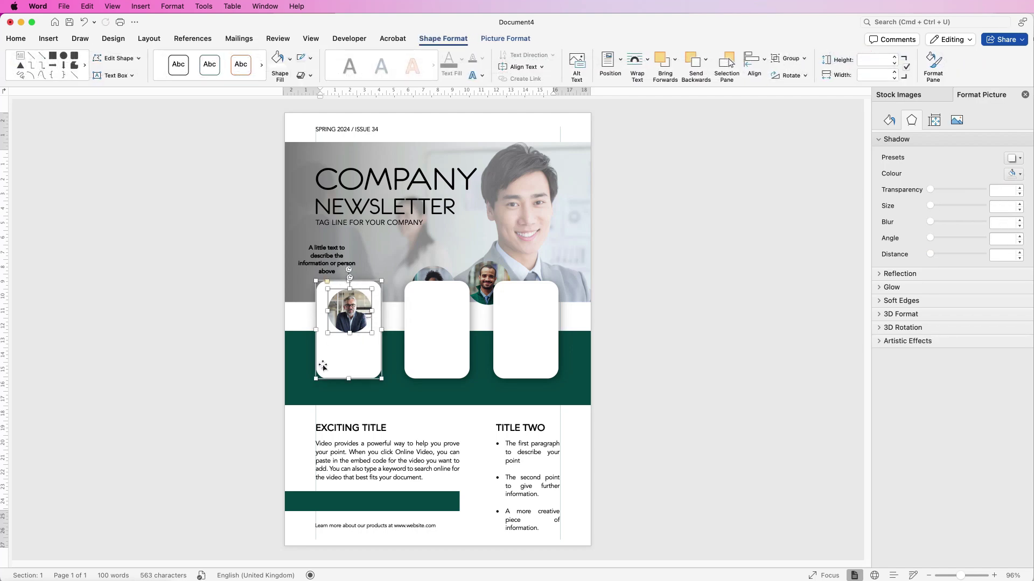
click(760, 61)
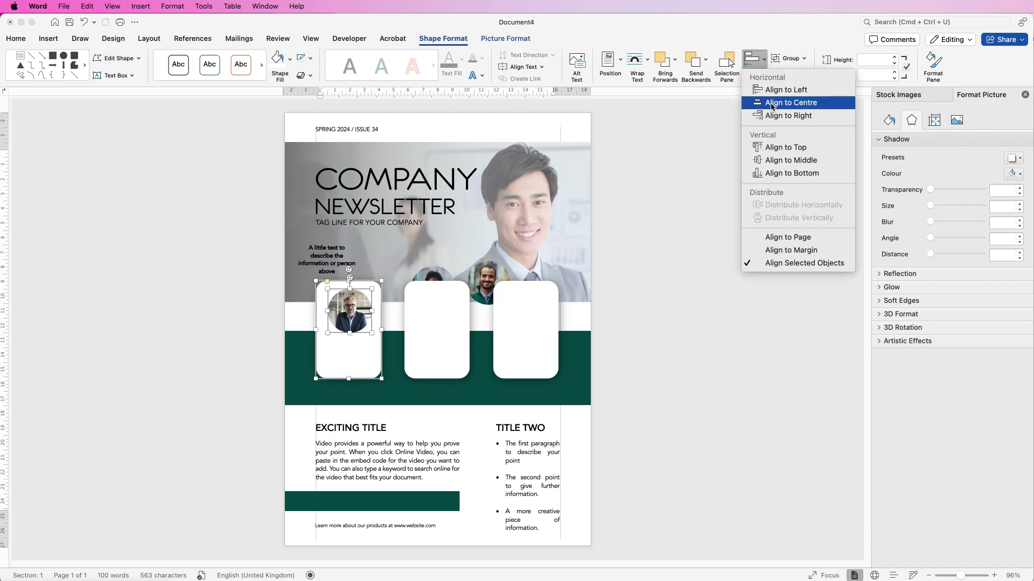
click(771, 104)
Bring the other two circular portraits to the front, above the white cards
click(433, 273)
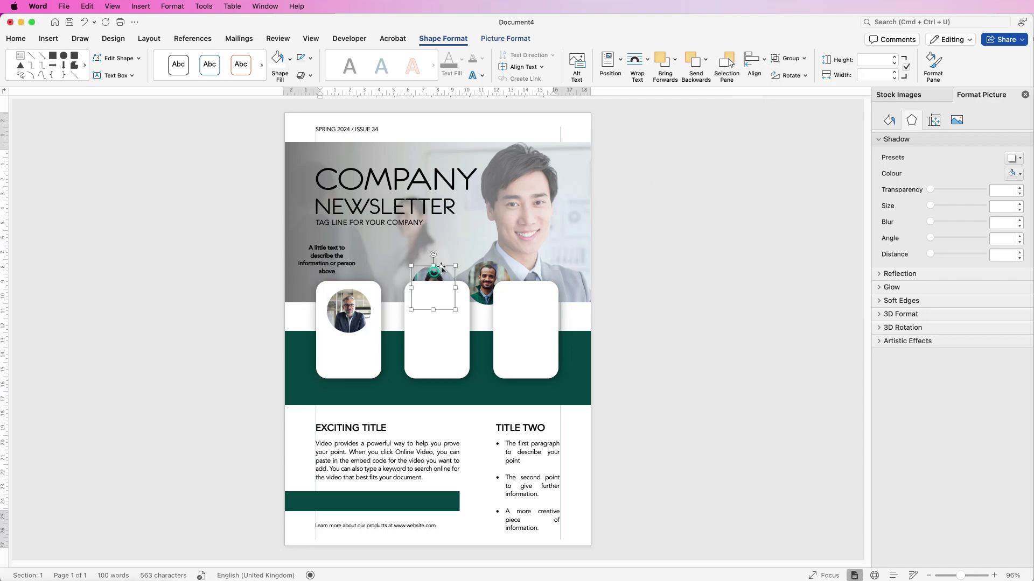
shift+click(483, 272)
click(445, 38)
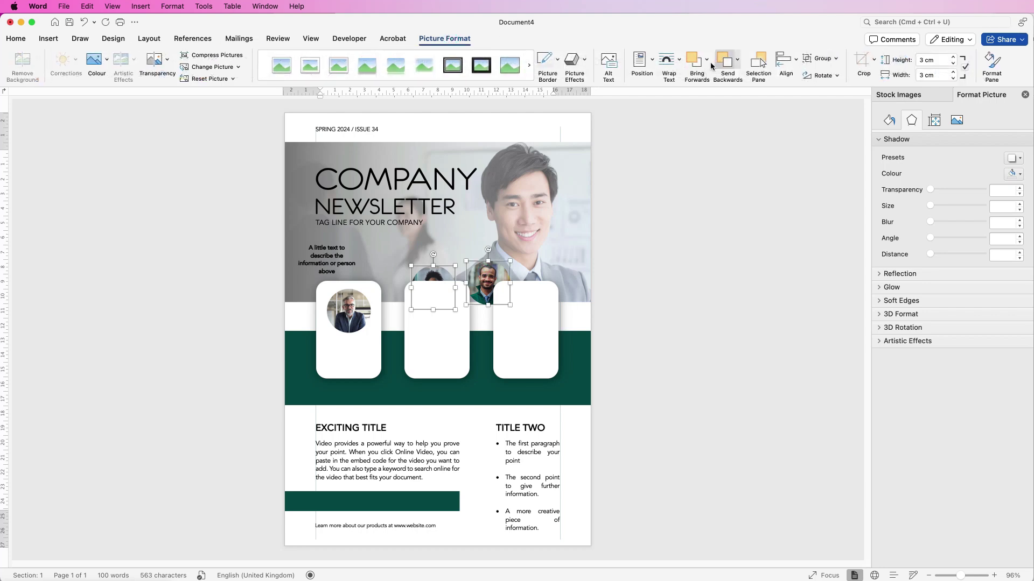
click(707, 60)
click(714, 93)
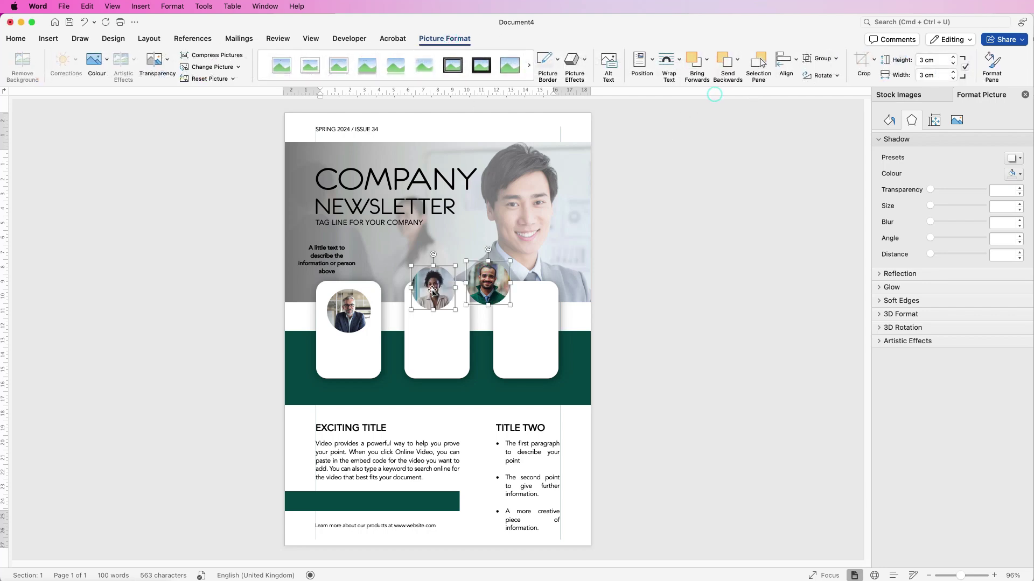
Place the woman's circular portrait in the upper part of the middle card and centre it horizontally on the card
drag(434, 291, 437, 310)
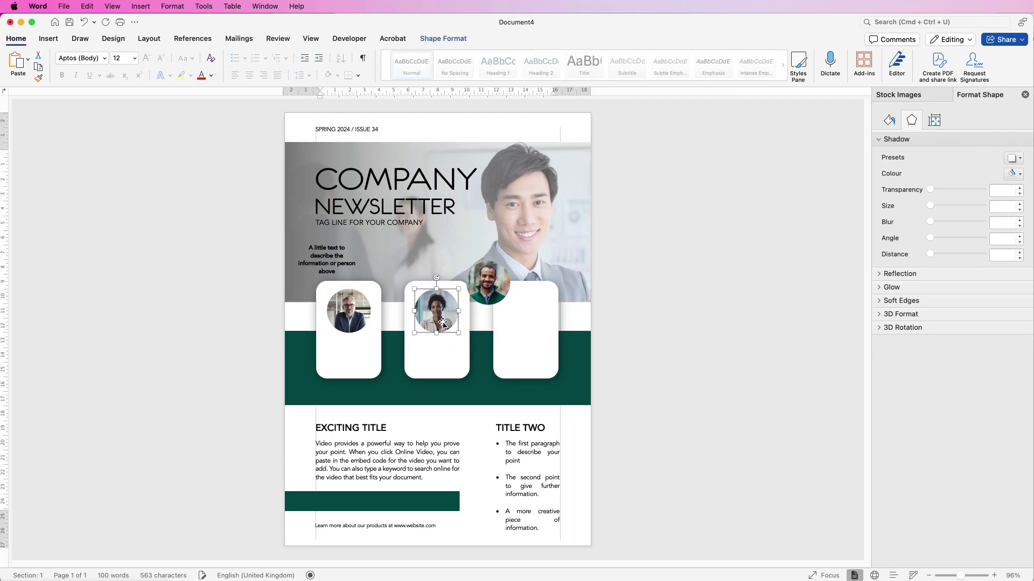
shift+click(438, 359)
click(796, 67)
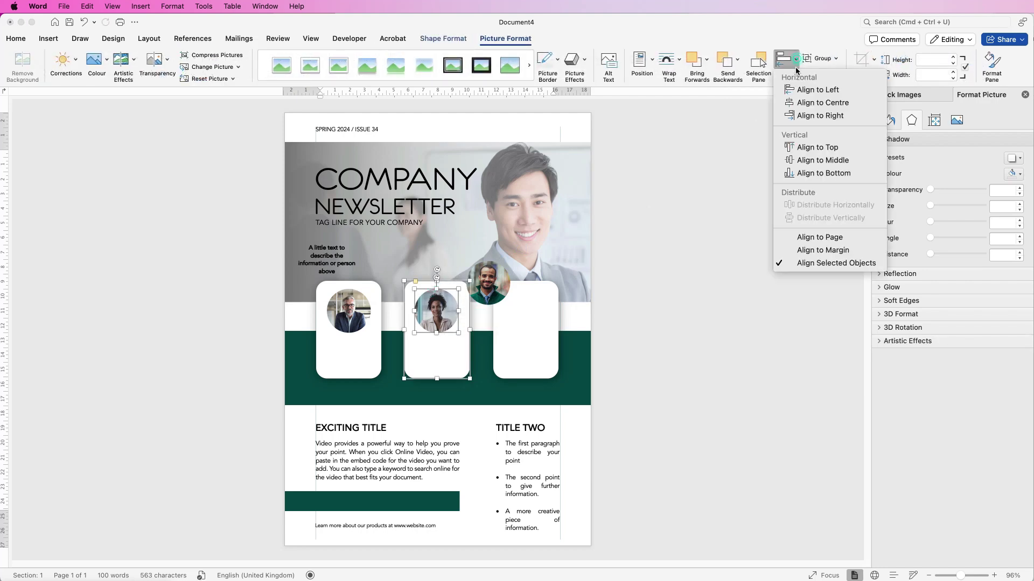
click(800, 102)
Place the bearded man's circular portrait in the upper part of the third card and centre it horizontally on the card
drag(492, 281, 529, 309)
shift+click(523, 358)
click(796, 59)
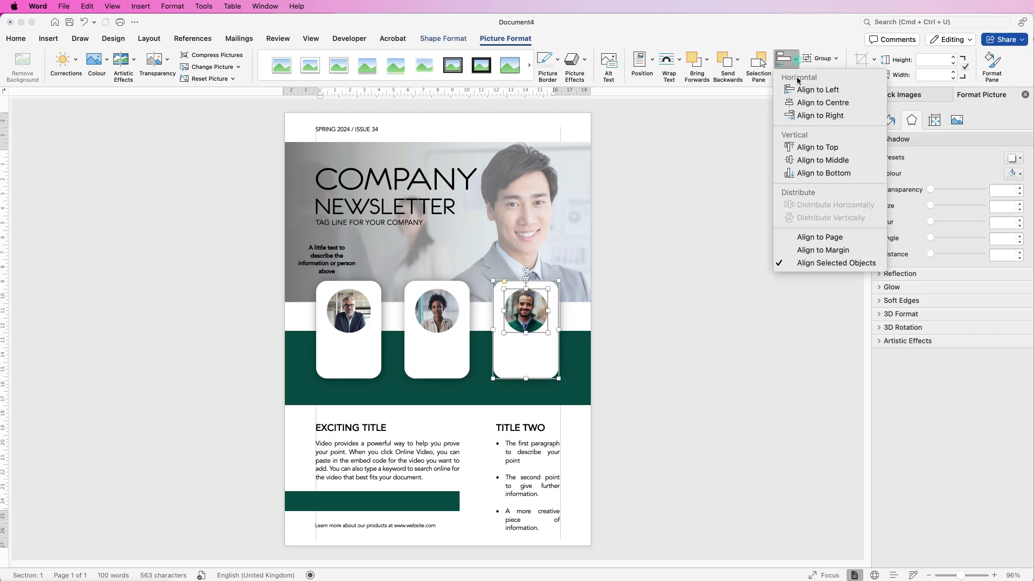
click(802, 103)
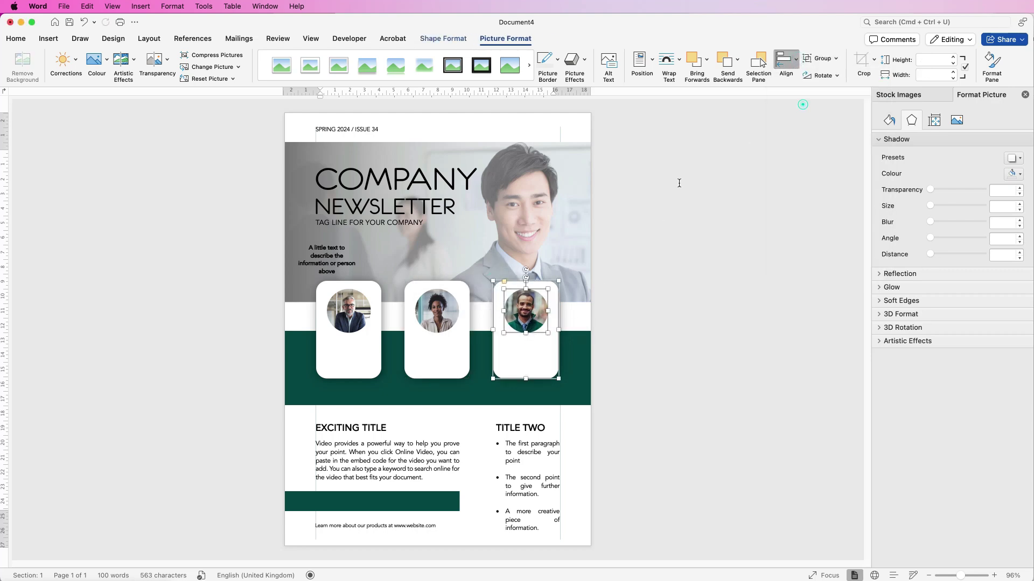
Align the three circular portraits with each other by their top edges
click(351, 309)
shift+click(437, 311)
shift+click(529, 312)
click(796, 61)
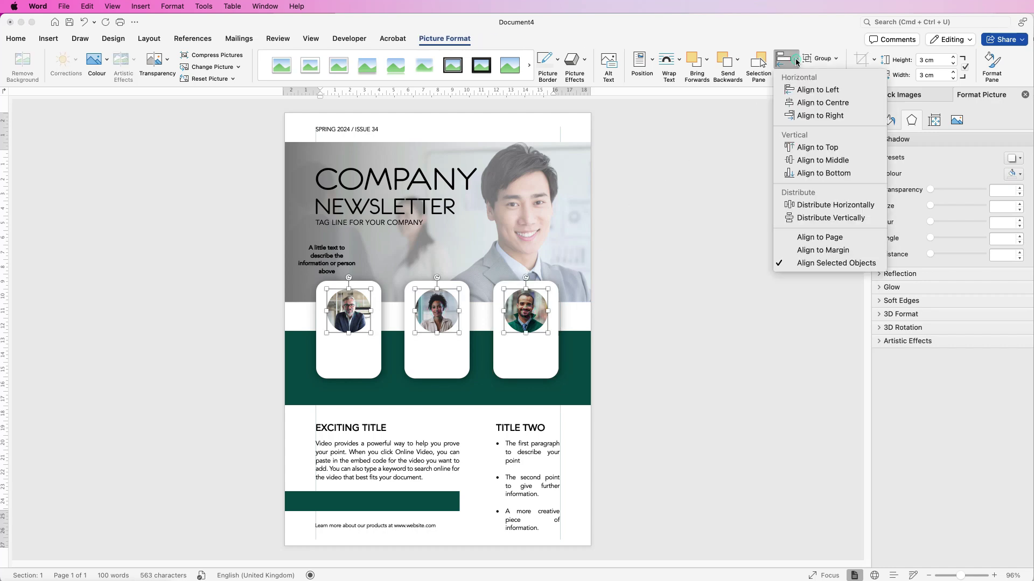
click(803, 148)
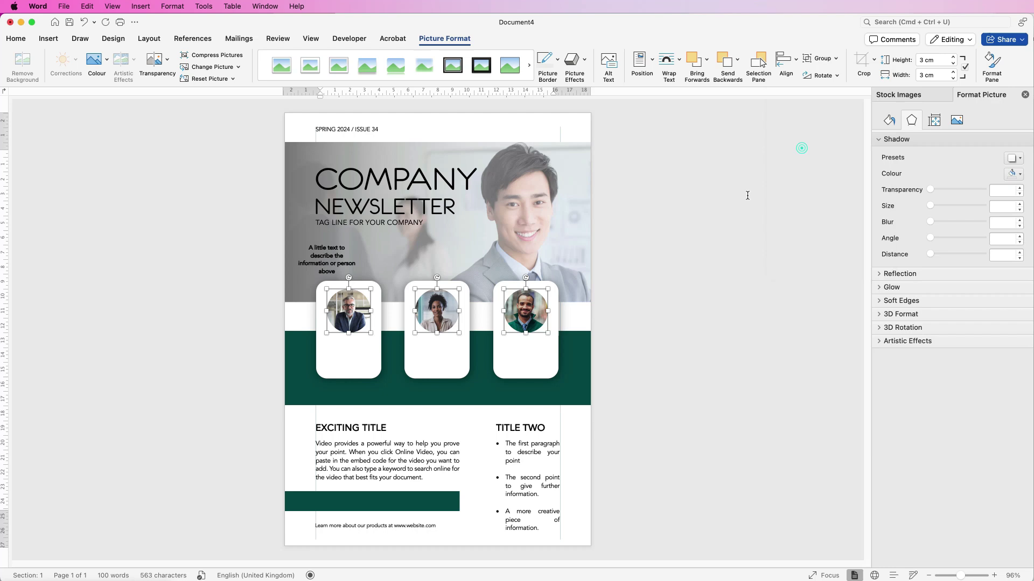
click(650, 312)
Bring the caption text box to the front, narrow it to about 3.6 cm, and place it below the first card's portrait
drag(334, 258, 391, 316)
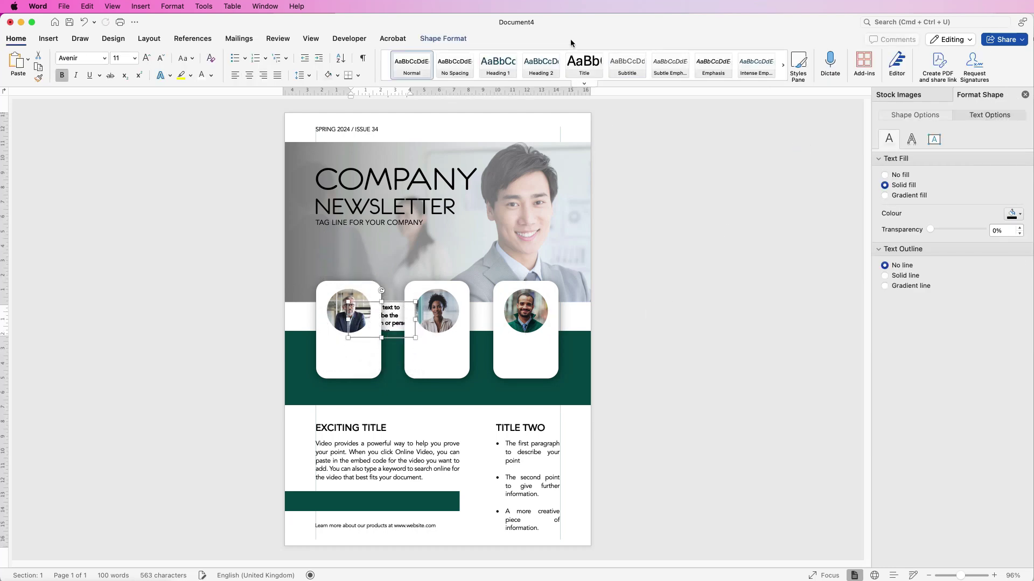
click(455, 39)
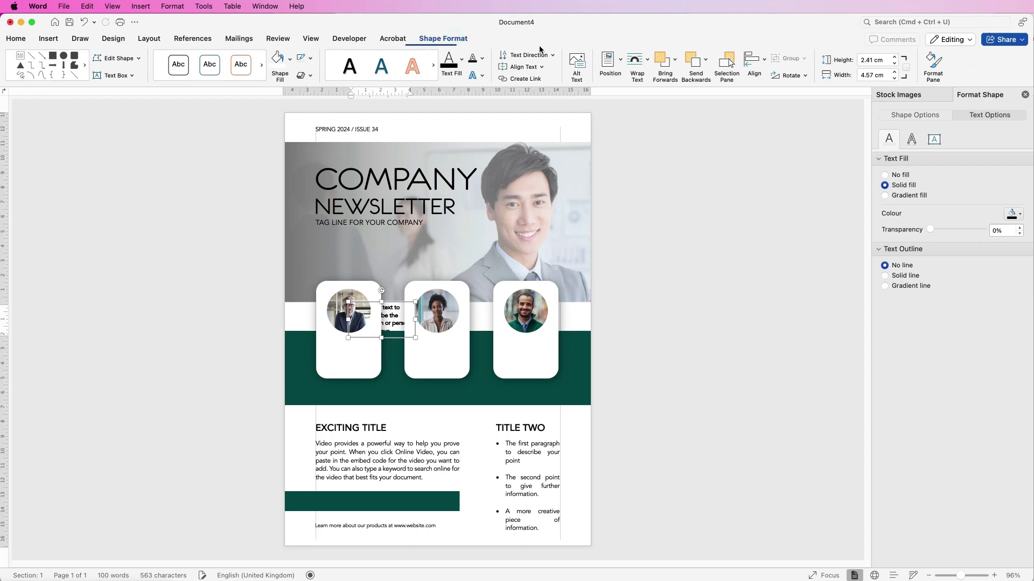
click(675, 60)
click(699, 90)
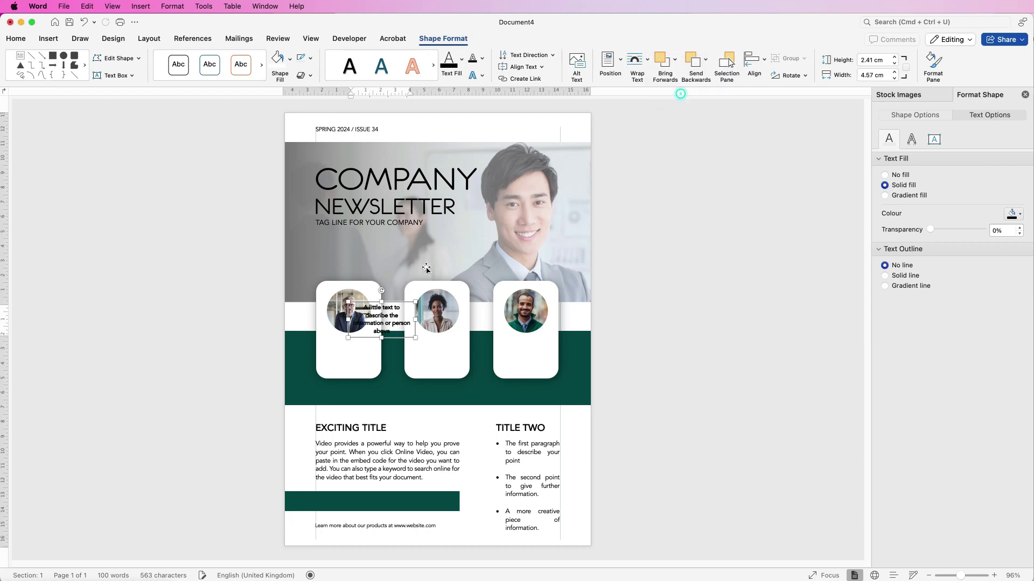
drag(384, 319, 348, 356)
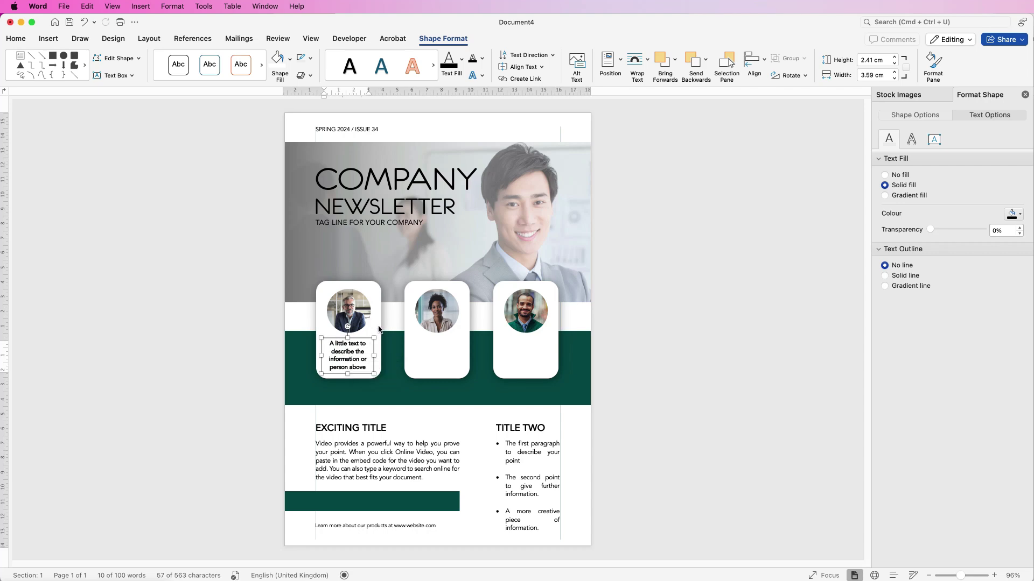
Centre the caption horizontally on the first card and duplicate it, centred likewise, onto the other two cards
shift+click(378, 326)
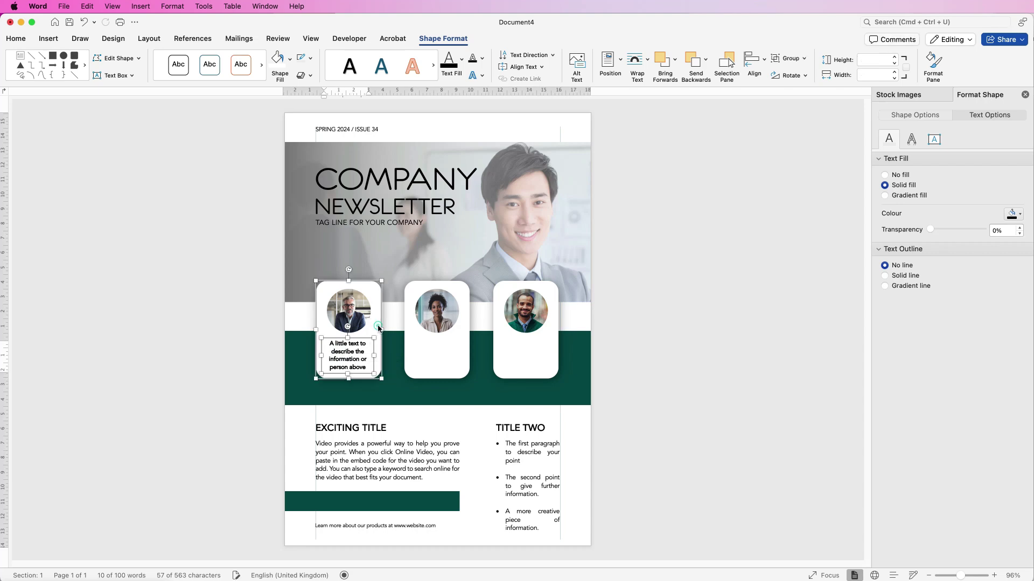
click(765, 64)
click(777, 103)
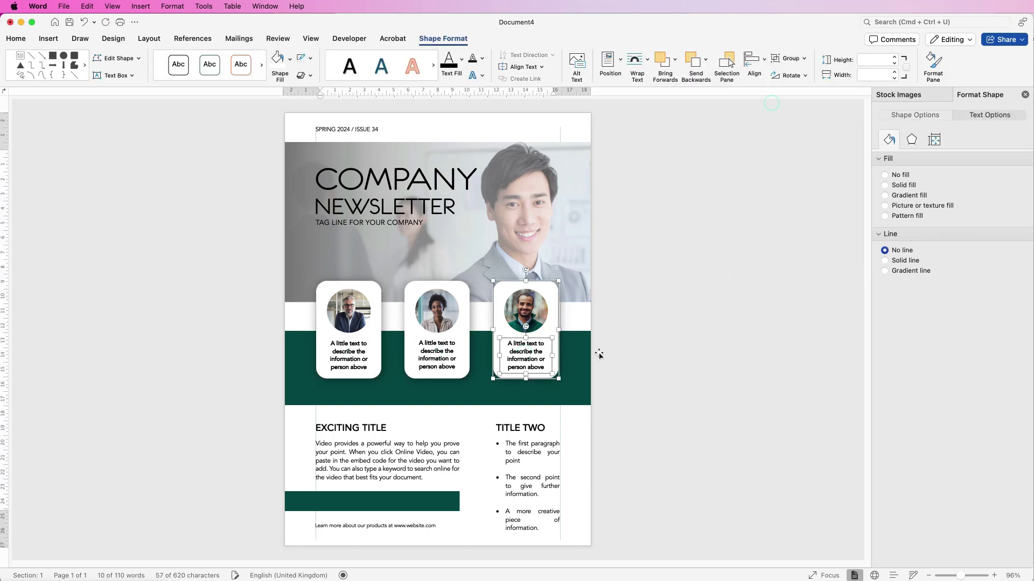
Align the three card captions with each other by their bottom edges
click(434, 354)
shift+click(358, 360)
shift+click(527, 359)
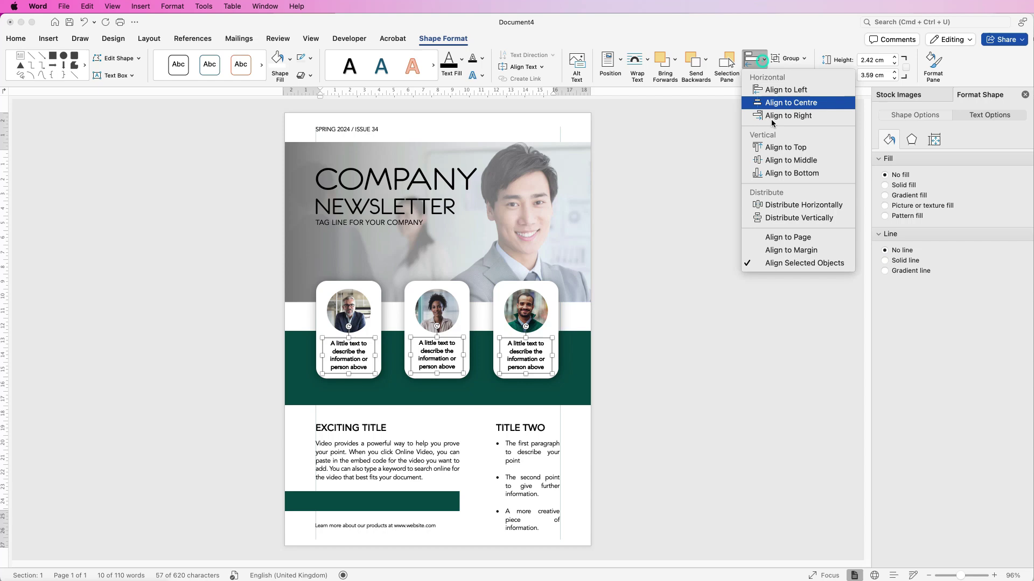
click(775, 173)
click(640, 352)
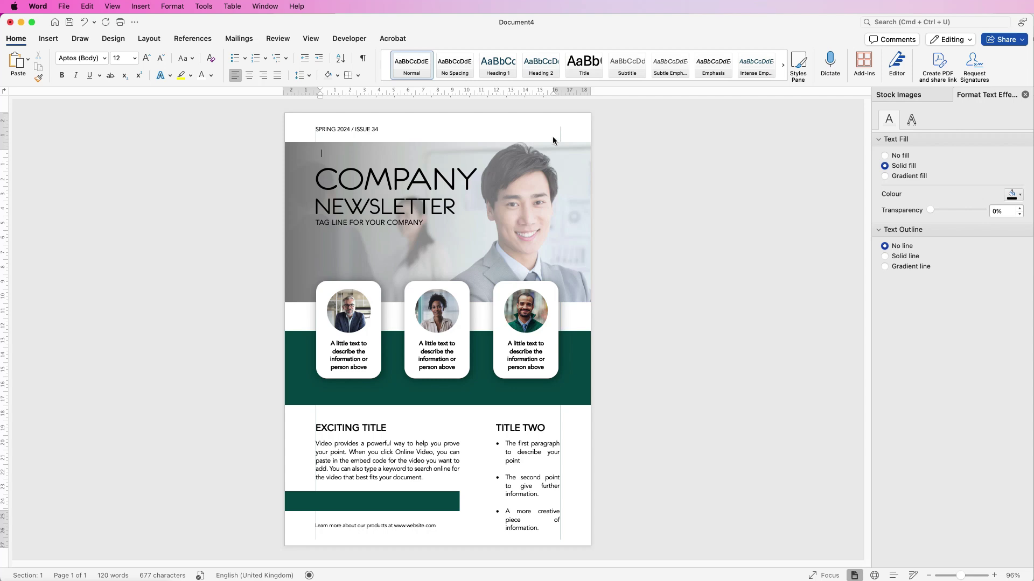
Move the title text block lower on the header photo and left-align the bullet text under Title Two
drag(491, 175, 489, 200)
click(708, 212)
Widen the Exciting Title text box to about 10.8 cm and lengthen the small green band below to match the text's width
click(457, 460)
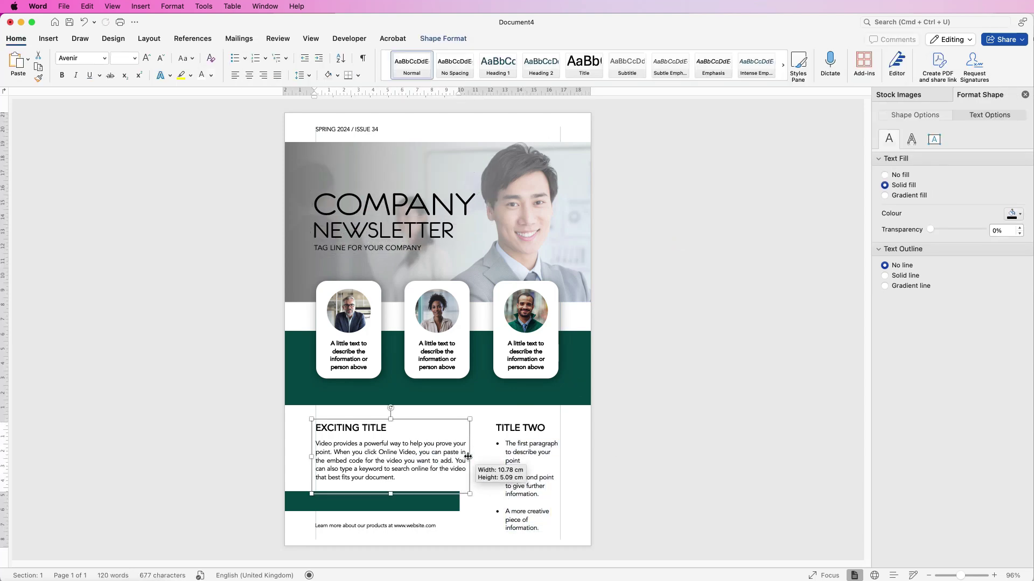
click(457, 503)
key(Right)
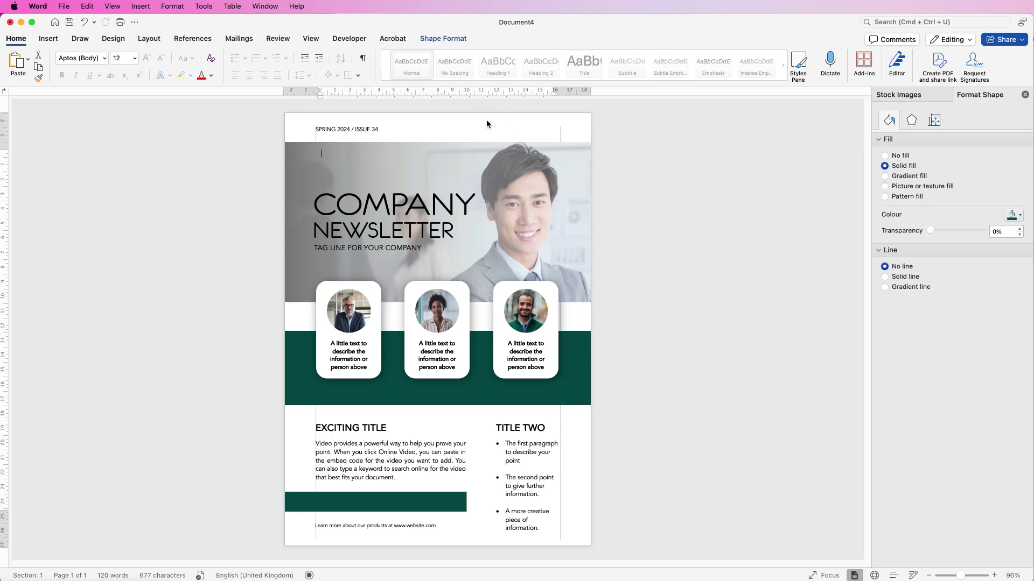
Open the page header, delete the thin rectangle marking the margins, and return to the document body
double_click(487, 124)
click(558, 131)
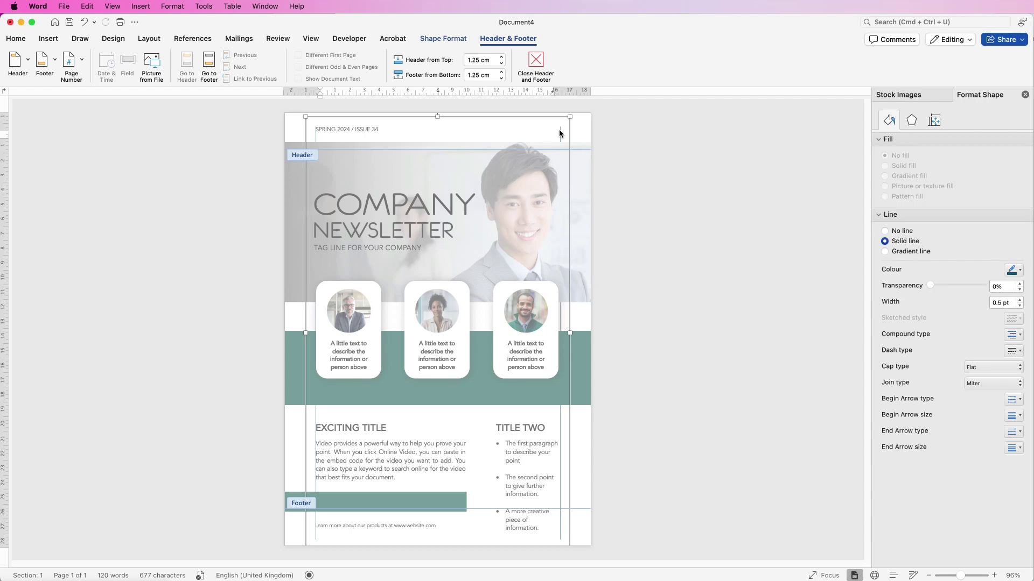
click(559, 133)
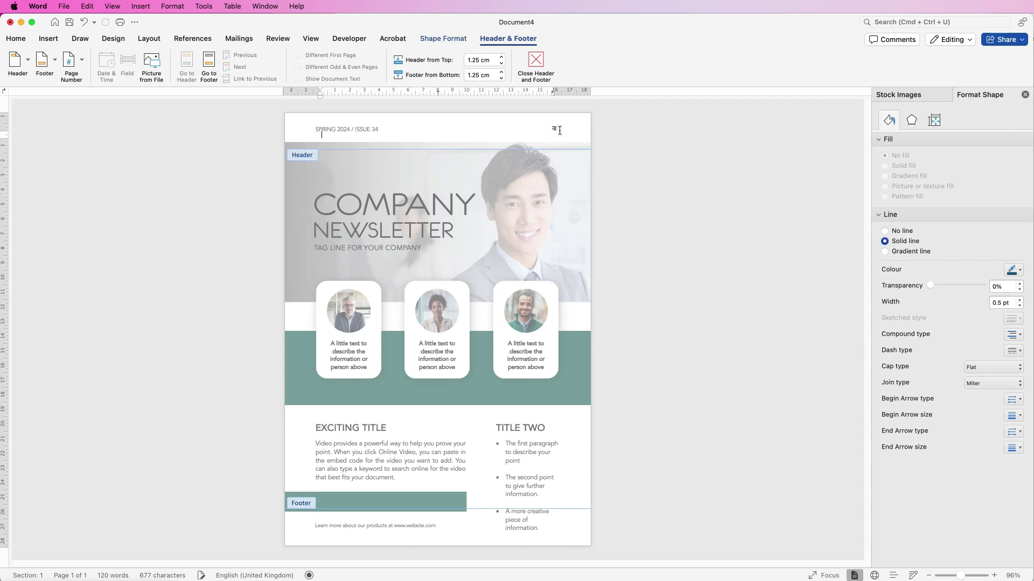
double_click(563, 192)
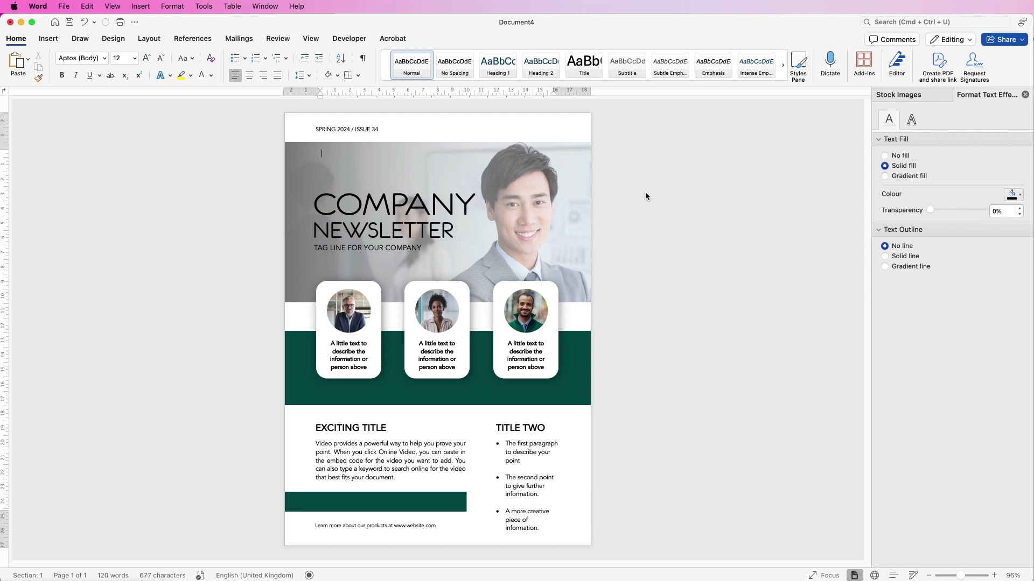
Open the Save As dialog and examine the available file formats, keeping Word Document (.docx)
click(65, 6)
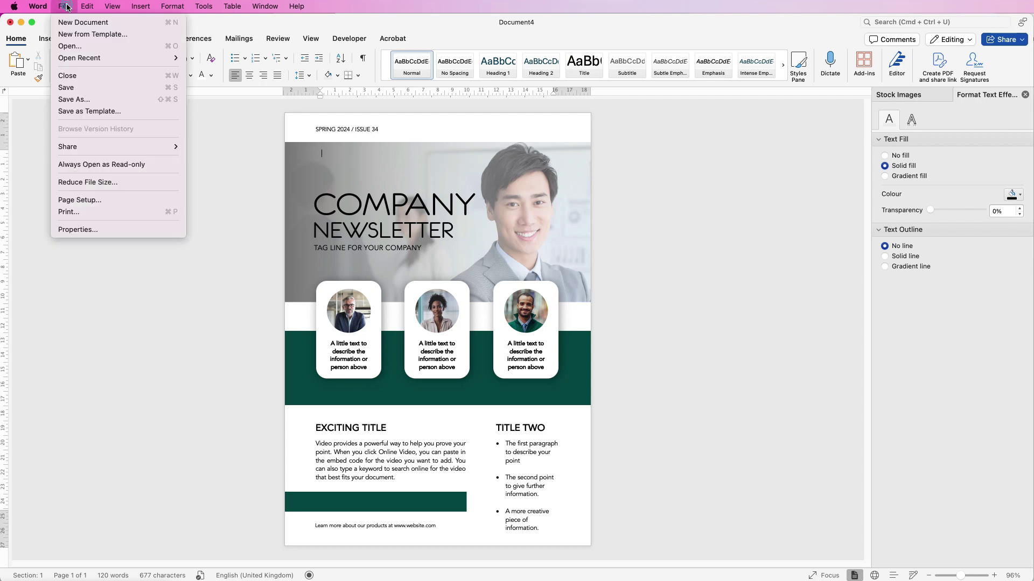
click(82, 99)
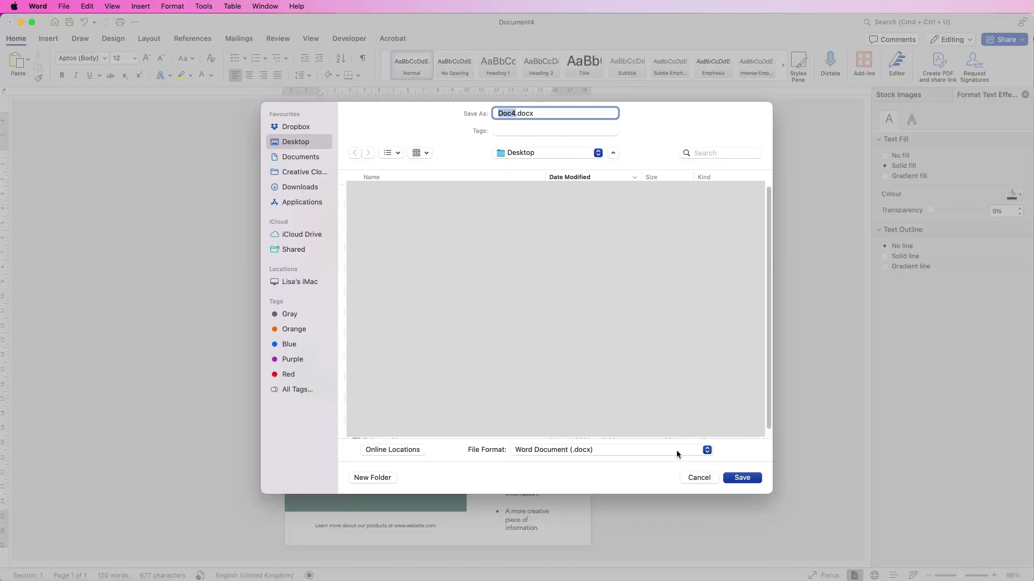
click(676, 450)
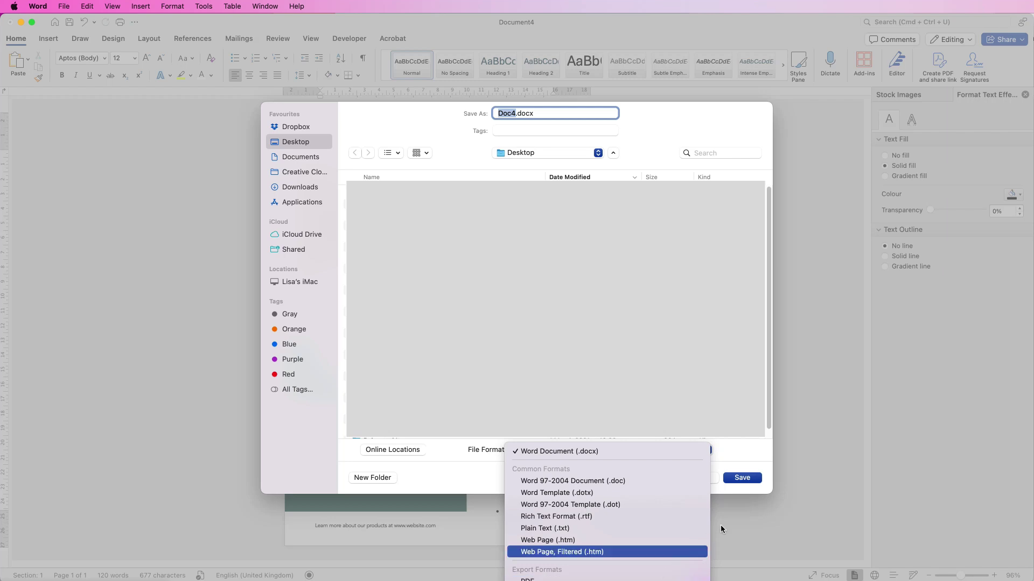
click(727, 510)
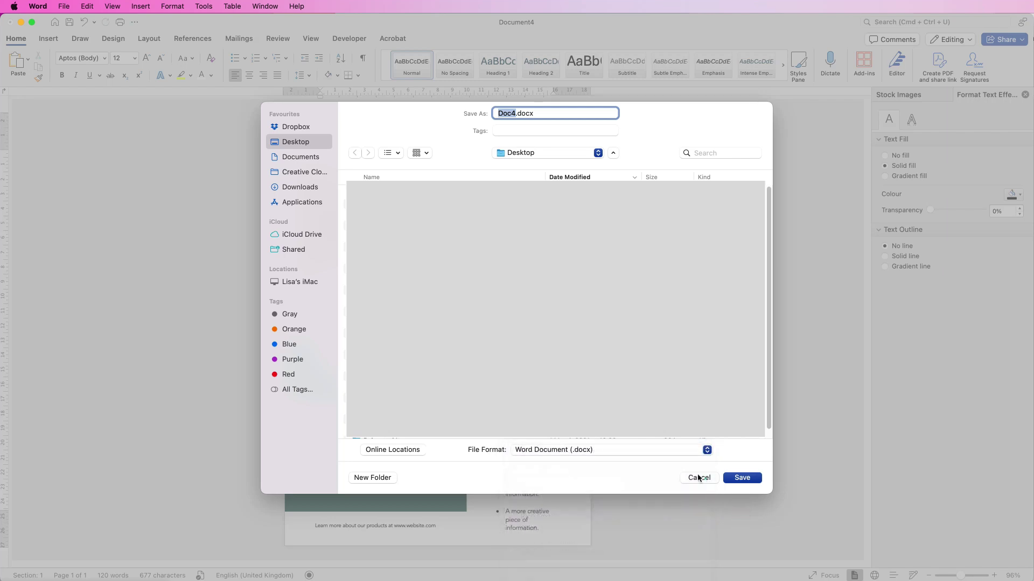
Dismiss the Save As dialog and examine the Save as Template options, keeping the Templates folder and closing without saving
click(701, 478)
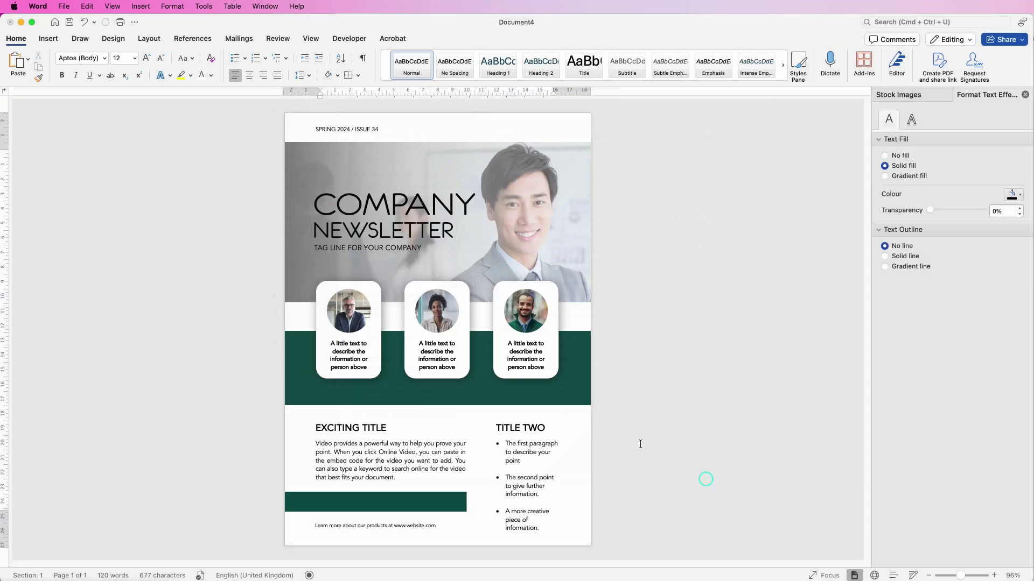
click(64, 7)
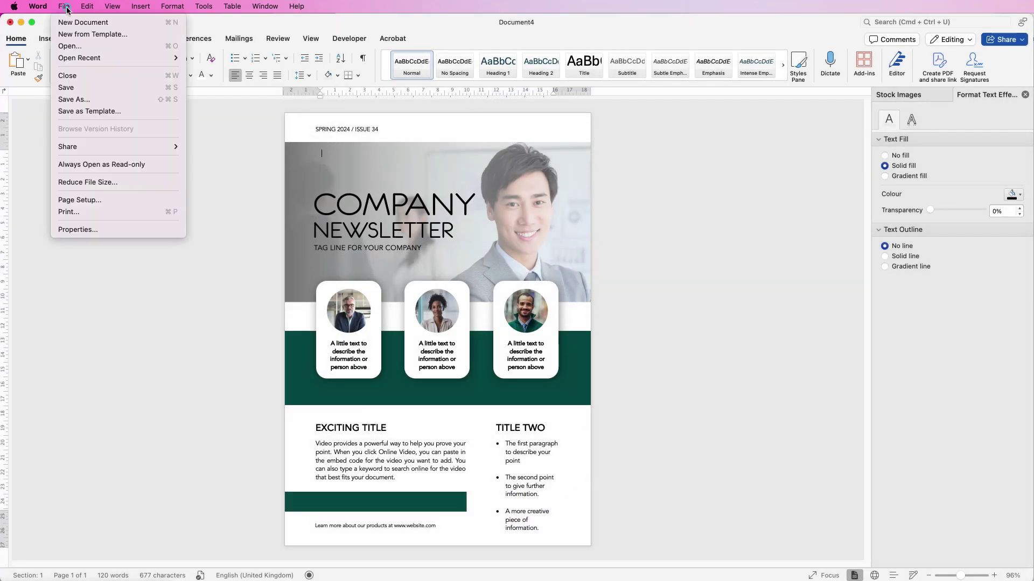
click(97, 110)
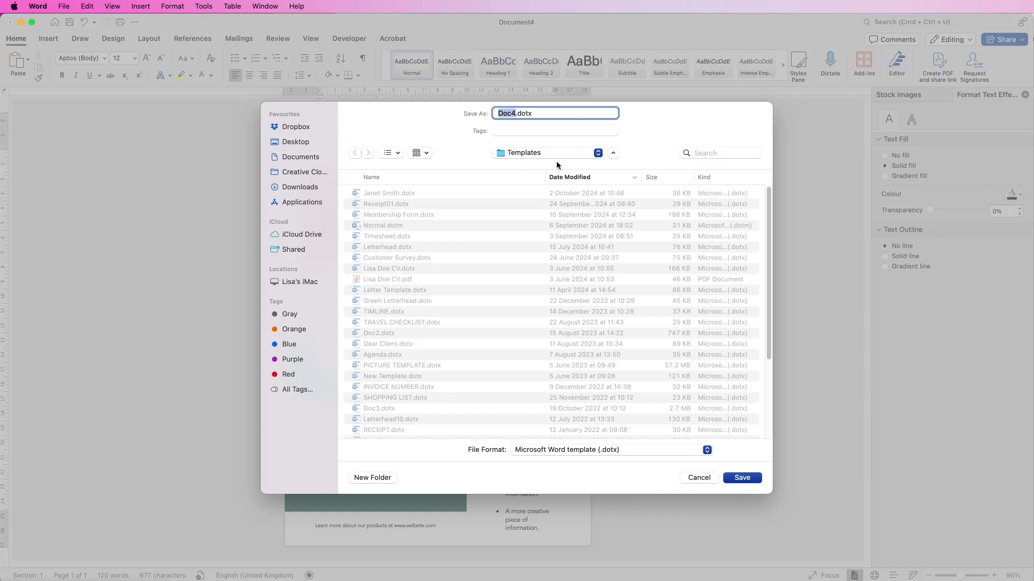
click(555, 154)
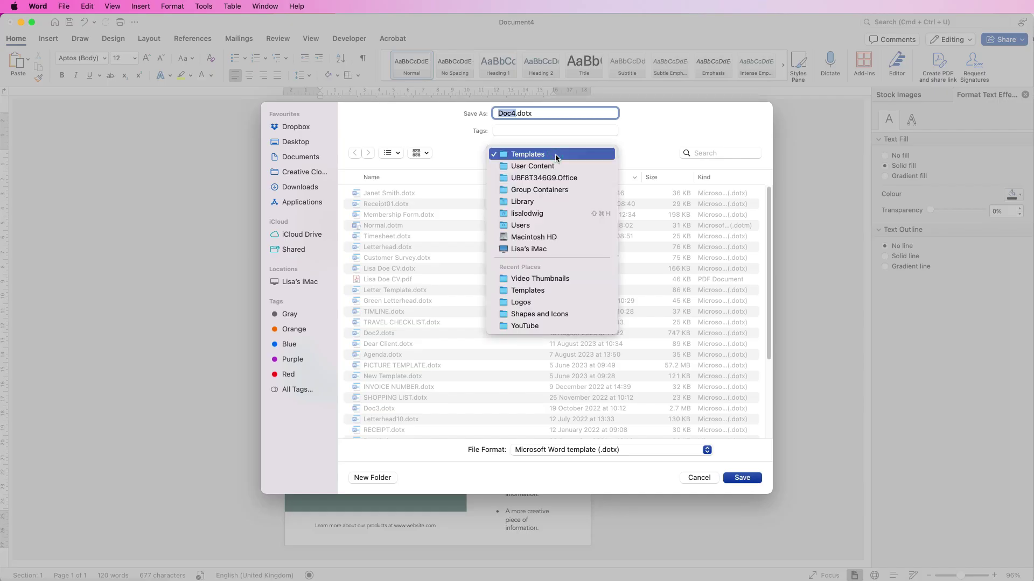
click(554, 154)
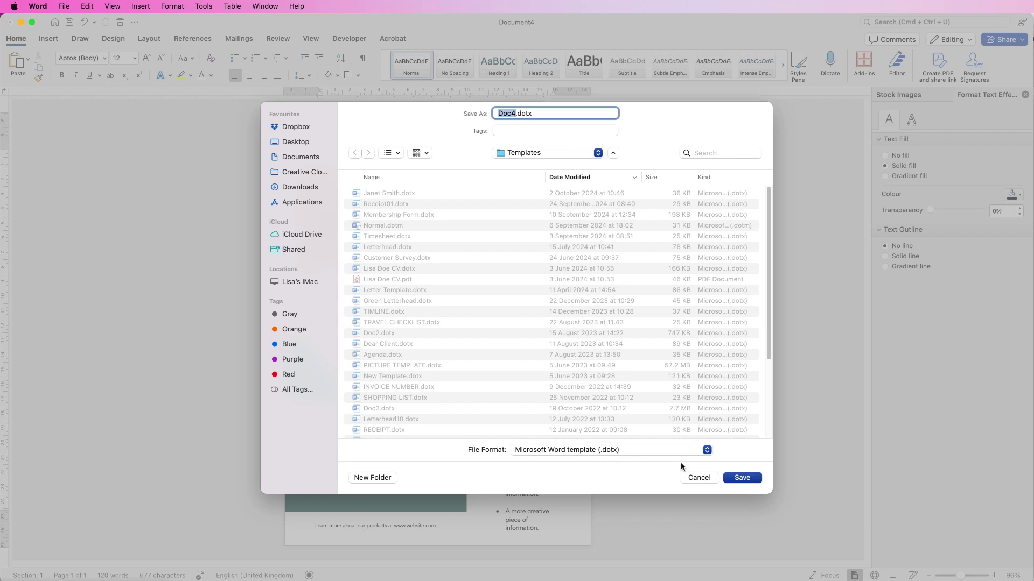
key(Return)
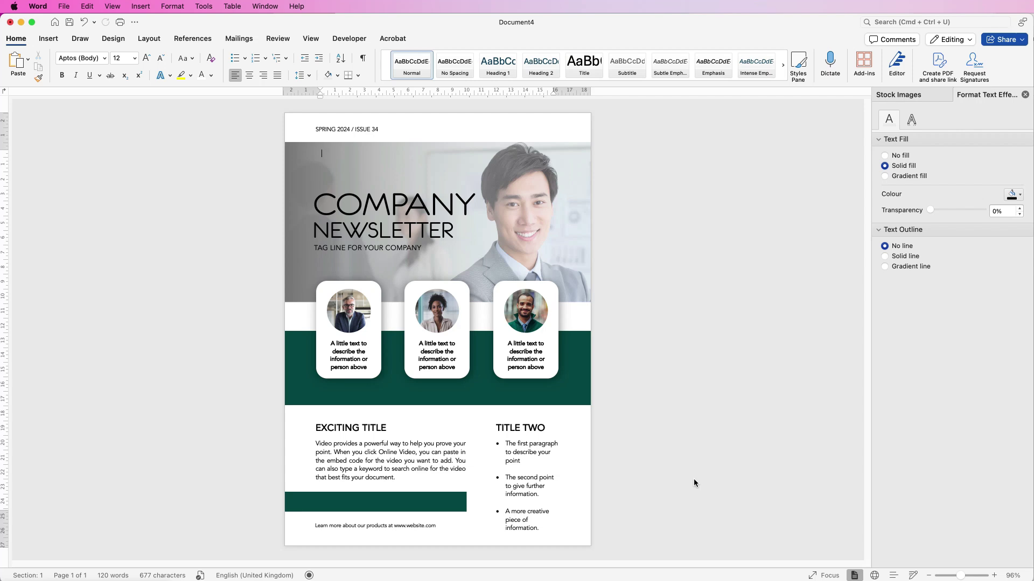